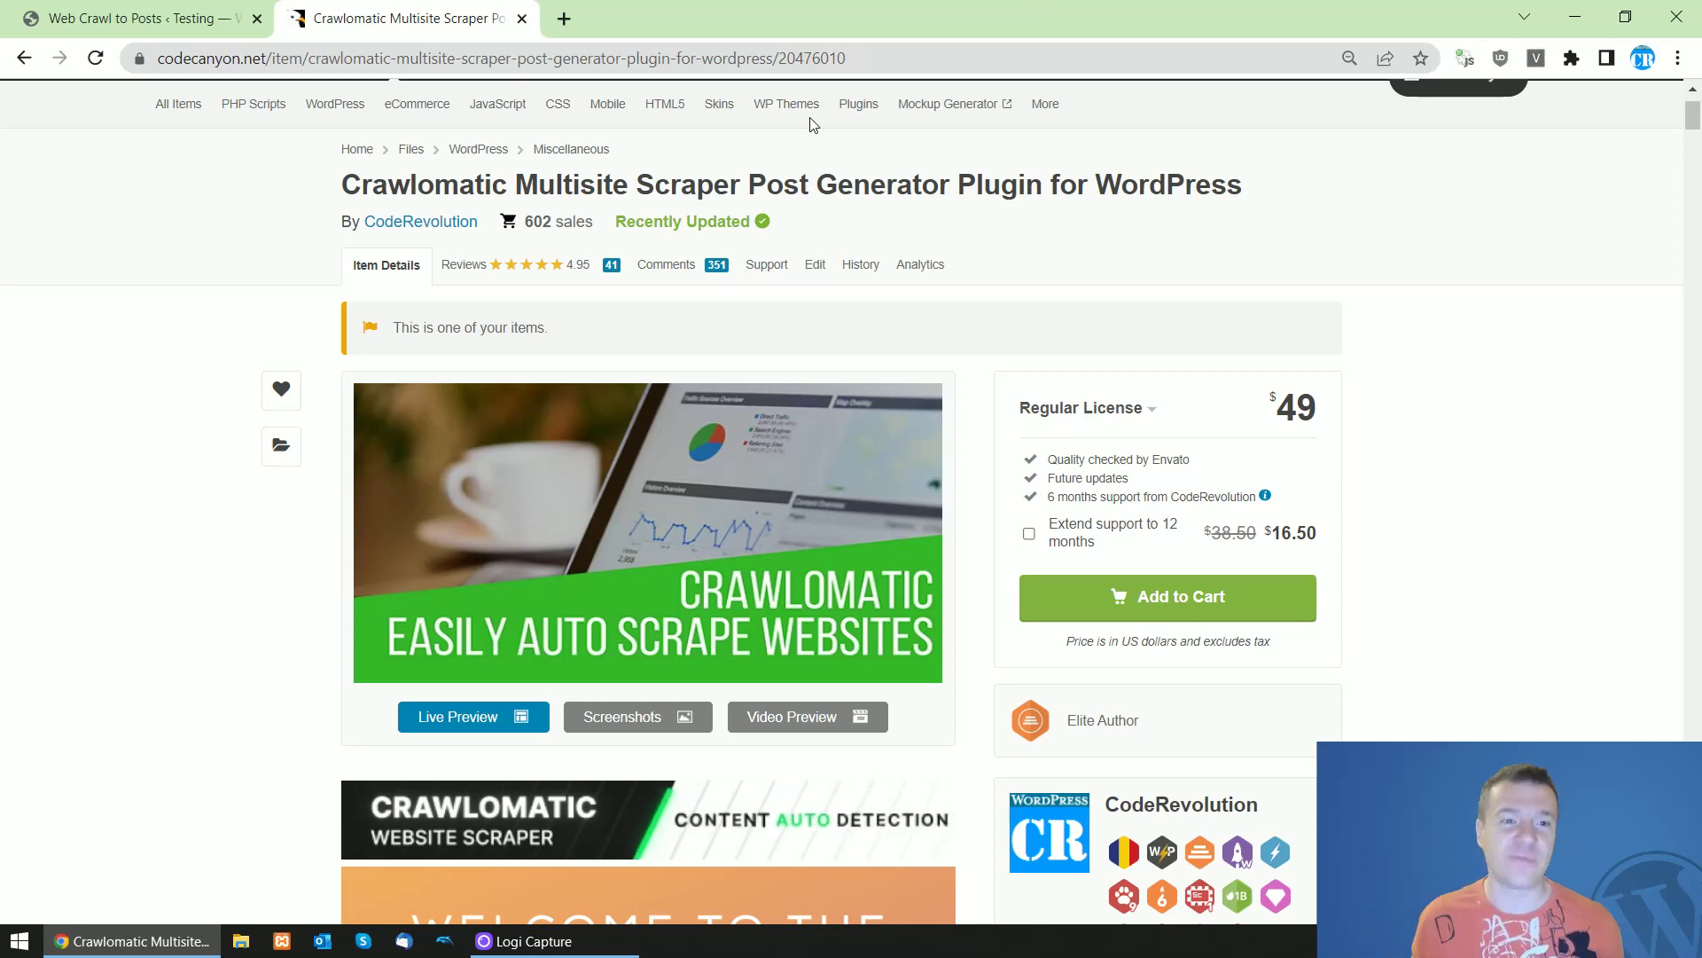
Open Crawlomatic Main Settings in a new tab and return to the Web Crawl to Posts rules page
click(206, 18)
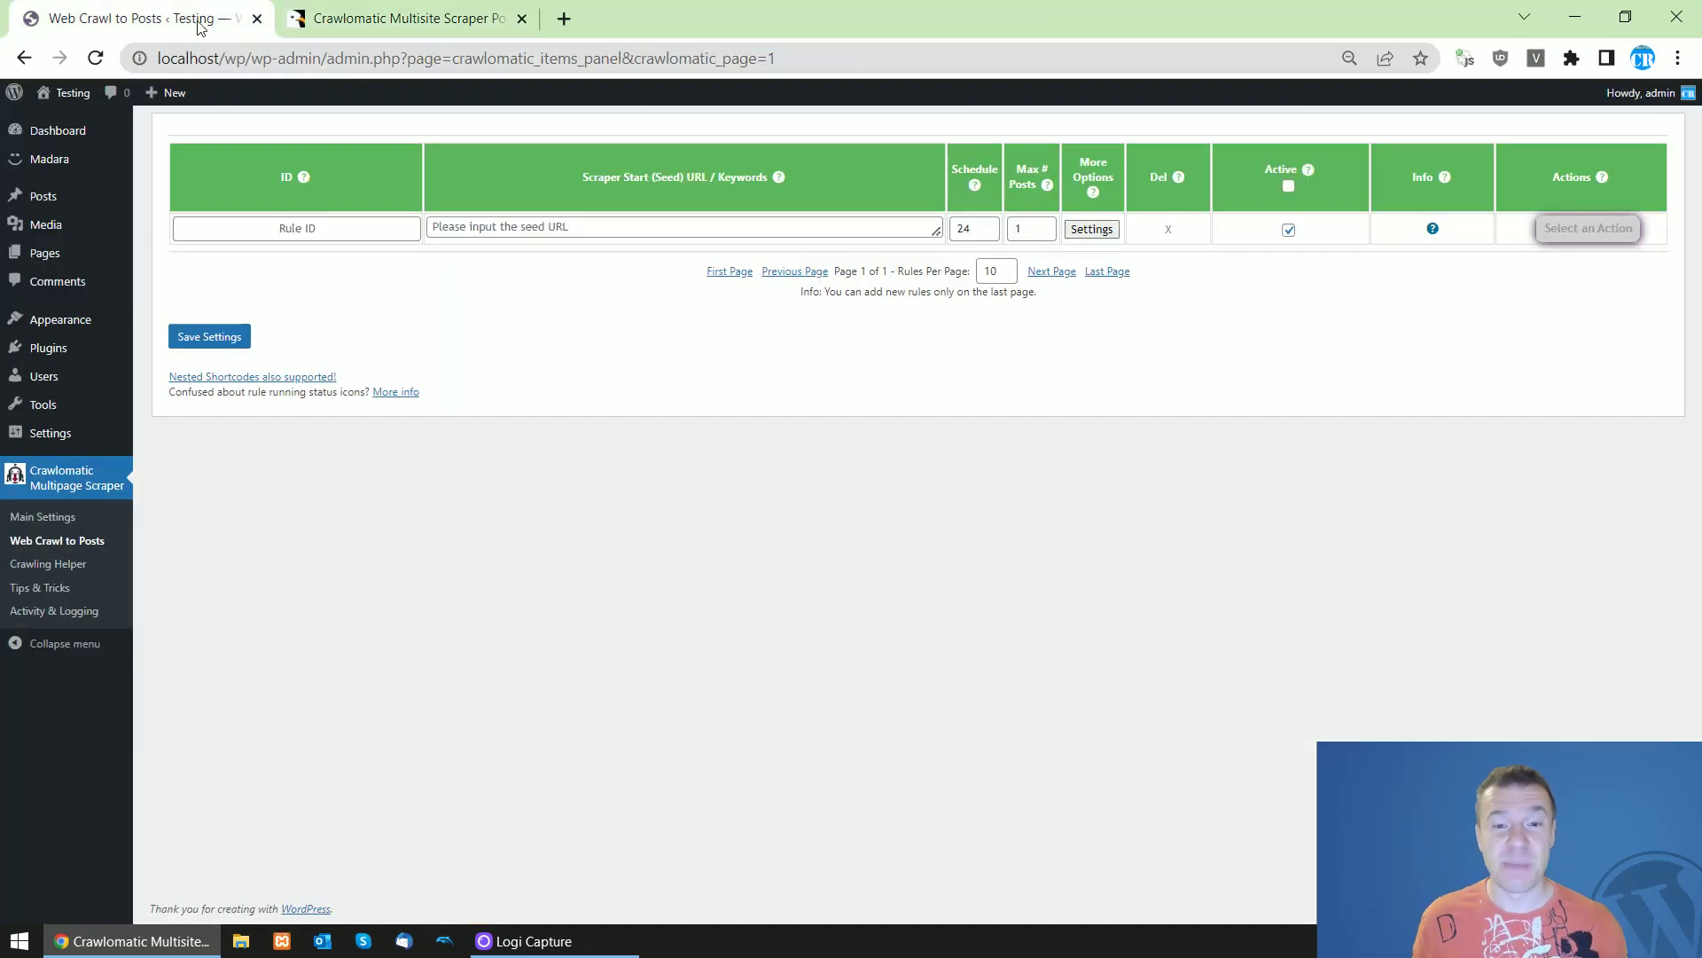
click(38, 530)
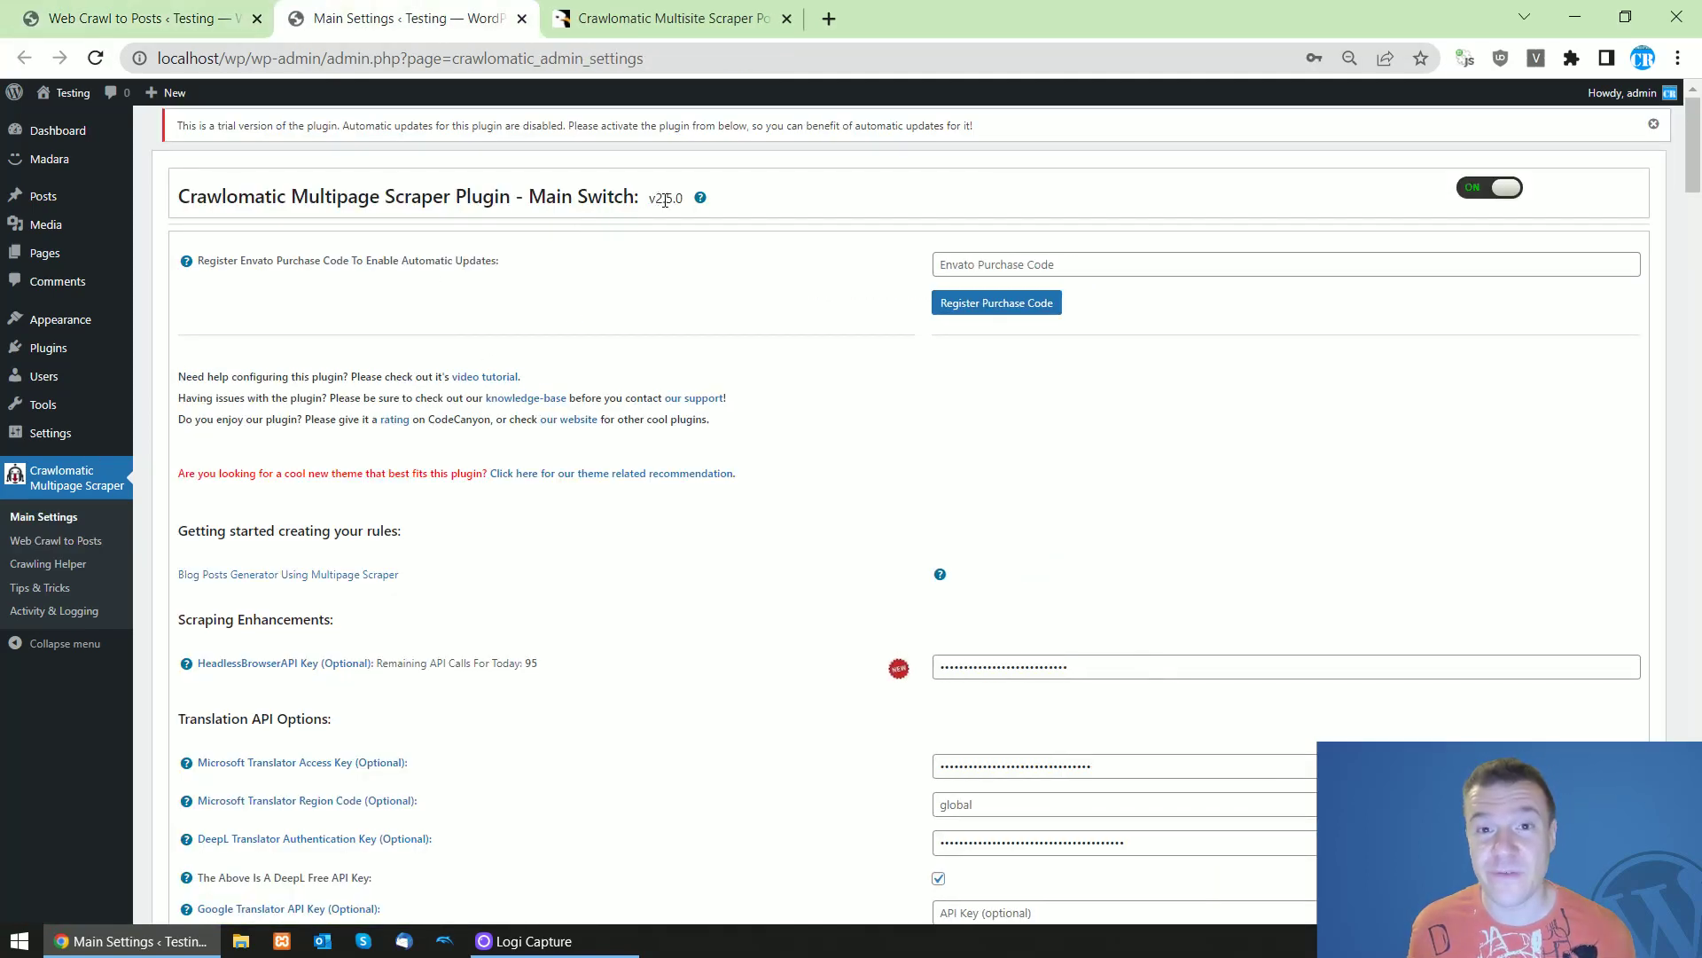
click(222, 18)
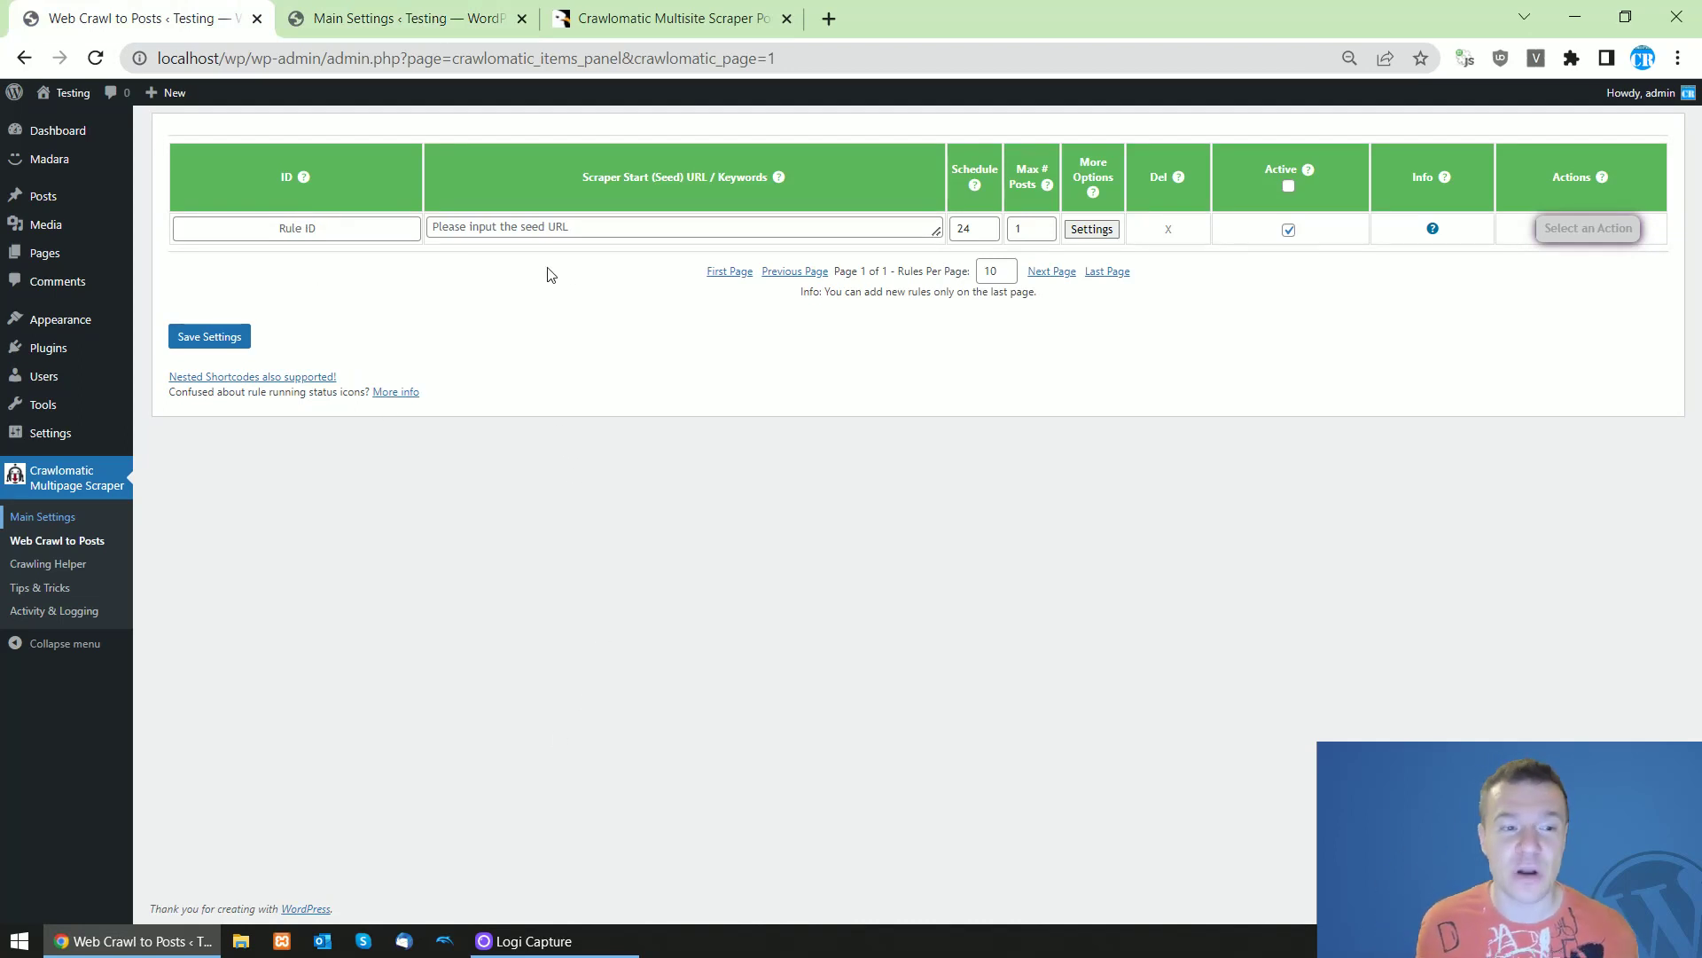
click(486, 229)
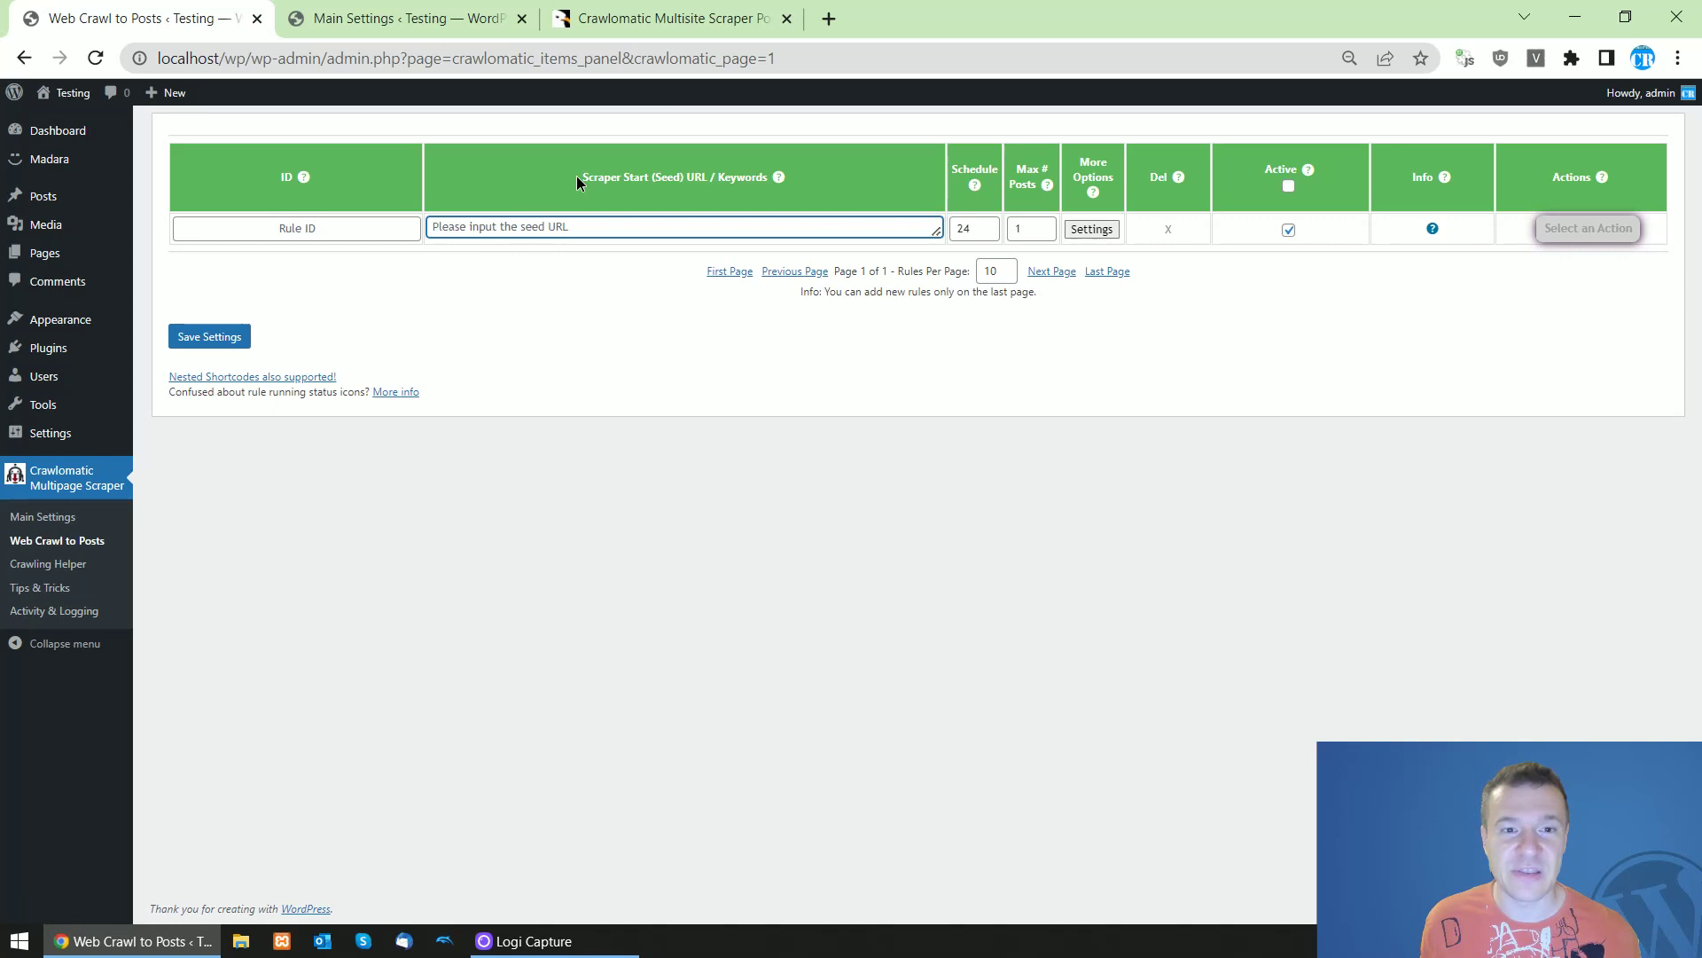
drag(577, 176, 694, 174)
click(694, 176)
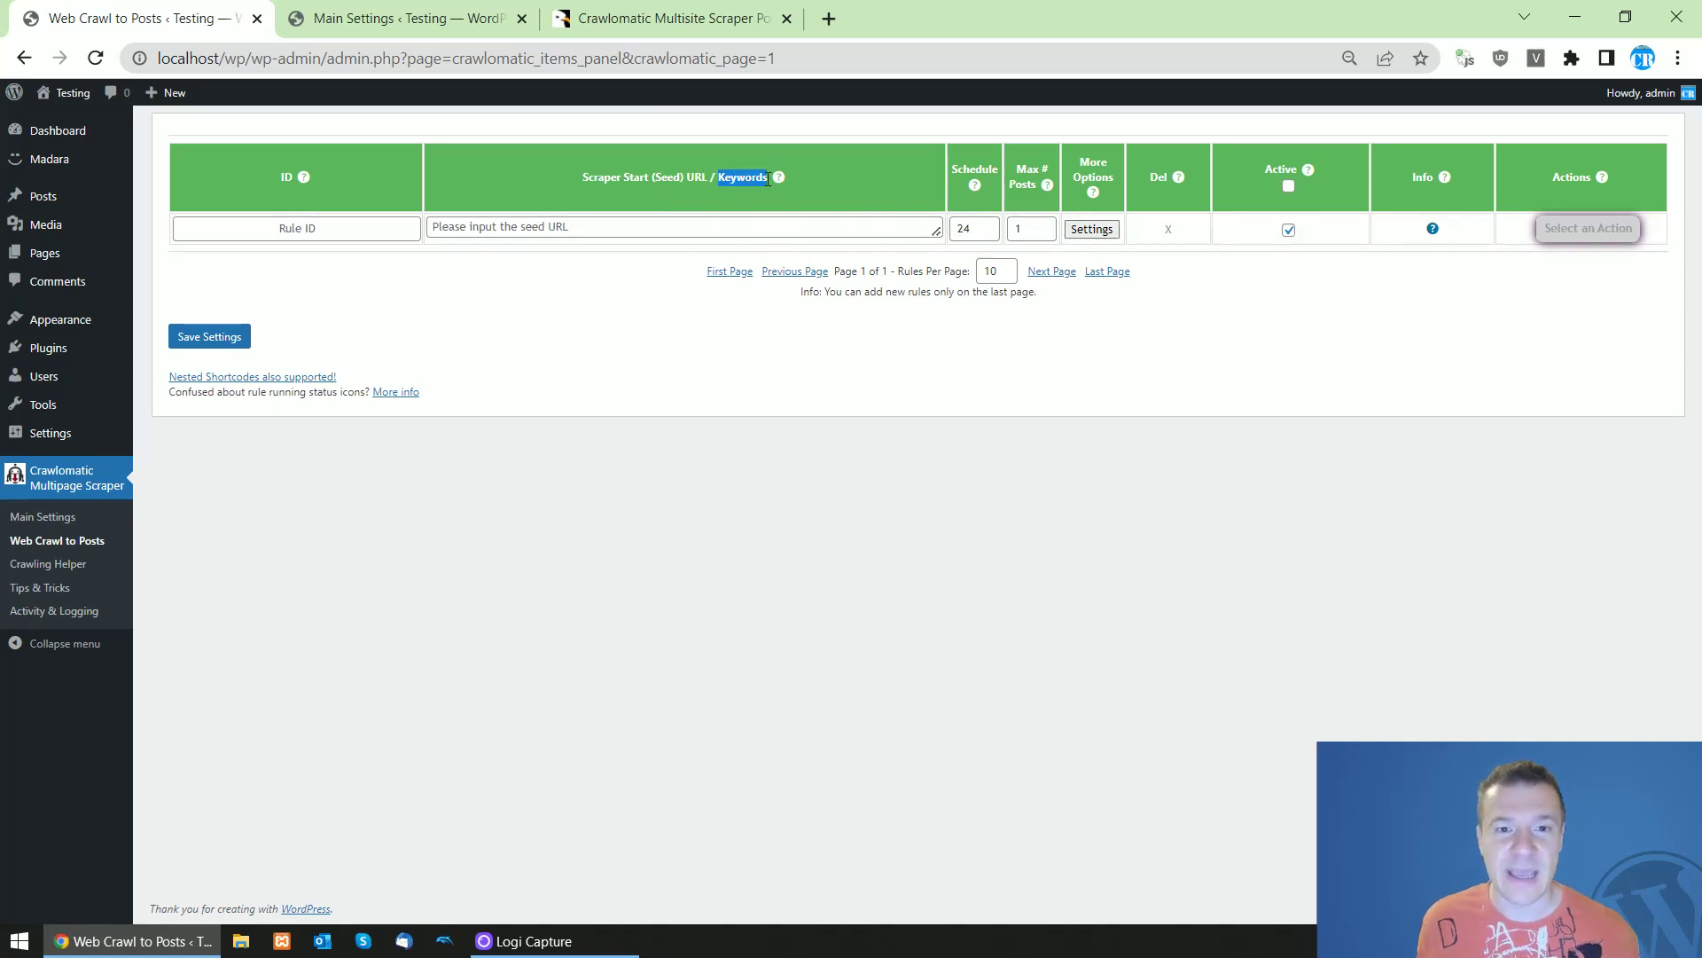
mouse_move(780, 181)
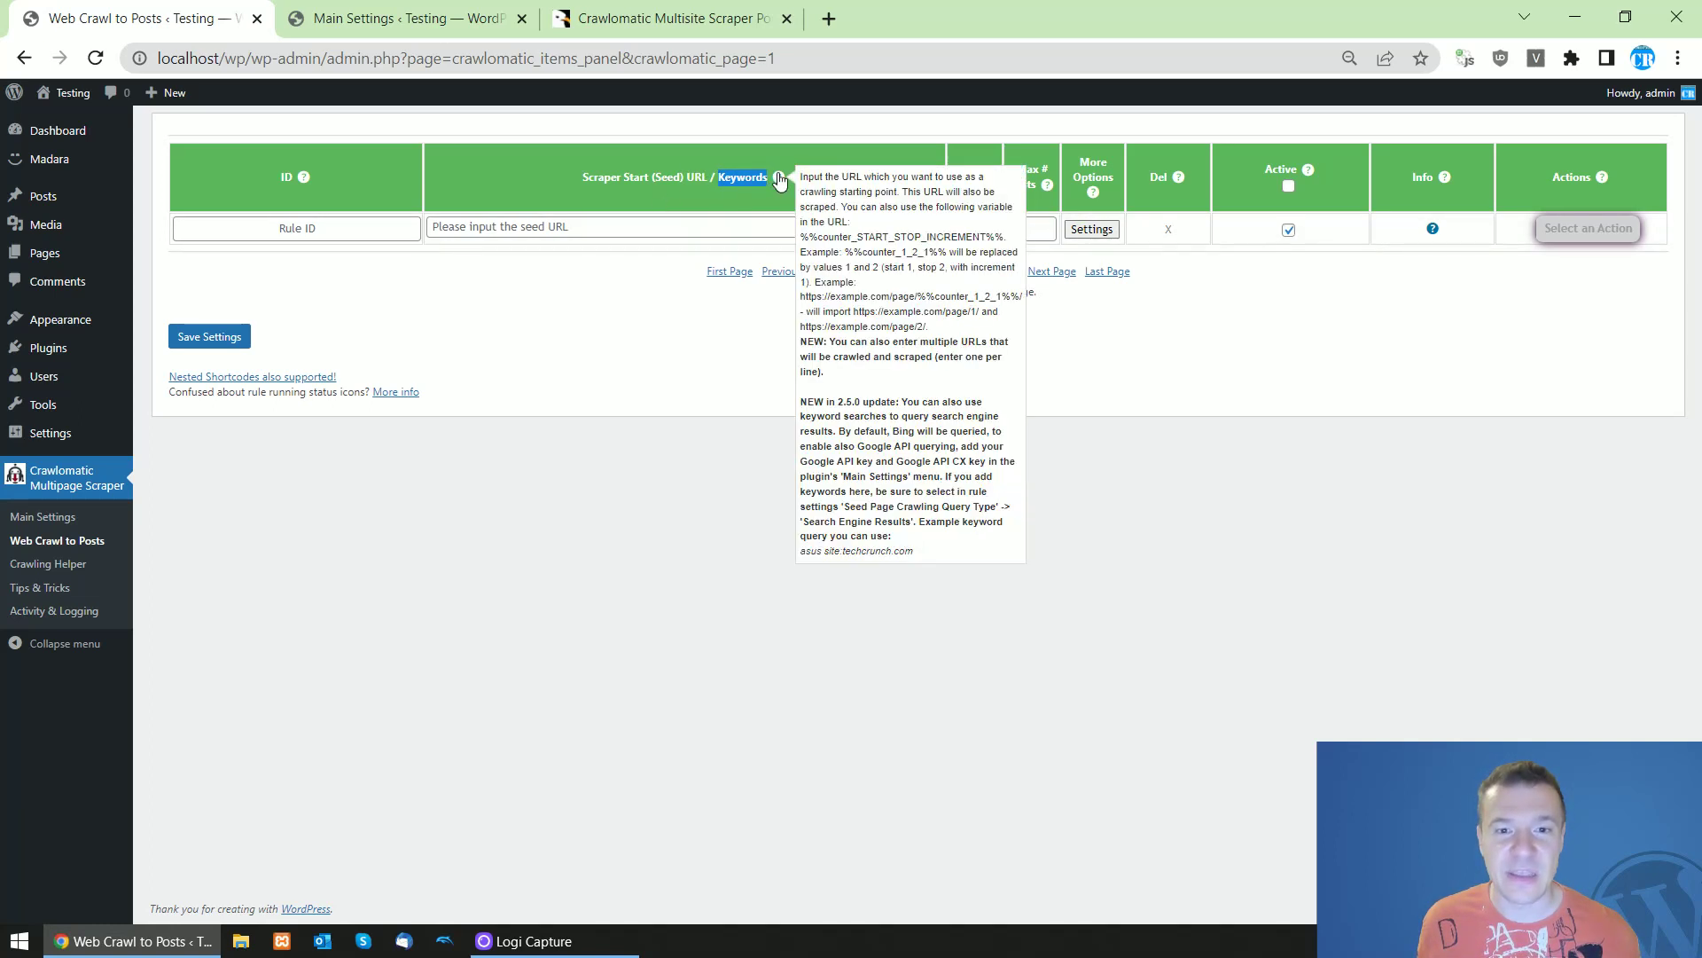
click(810, 410)
double_click(843, 404)
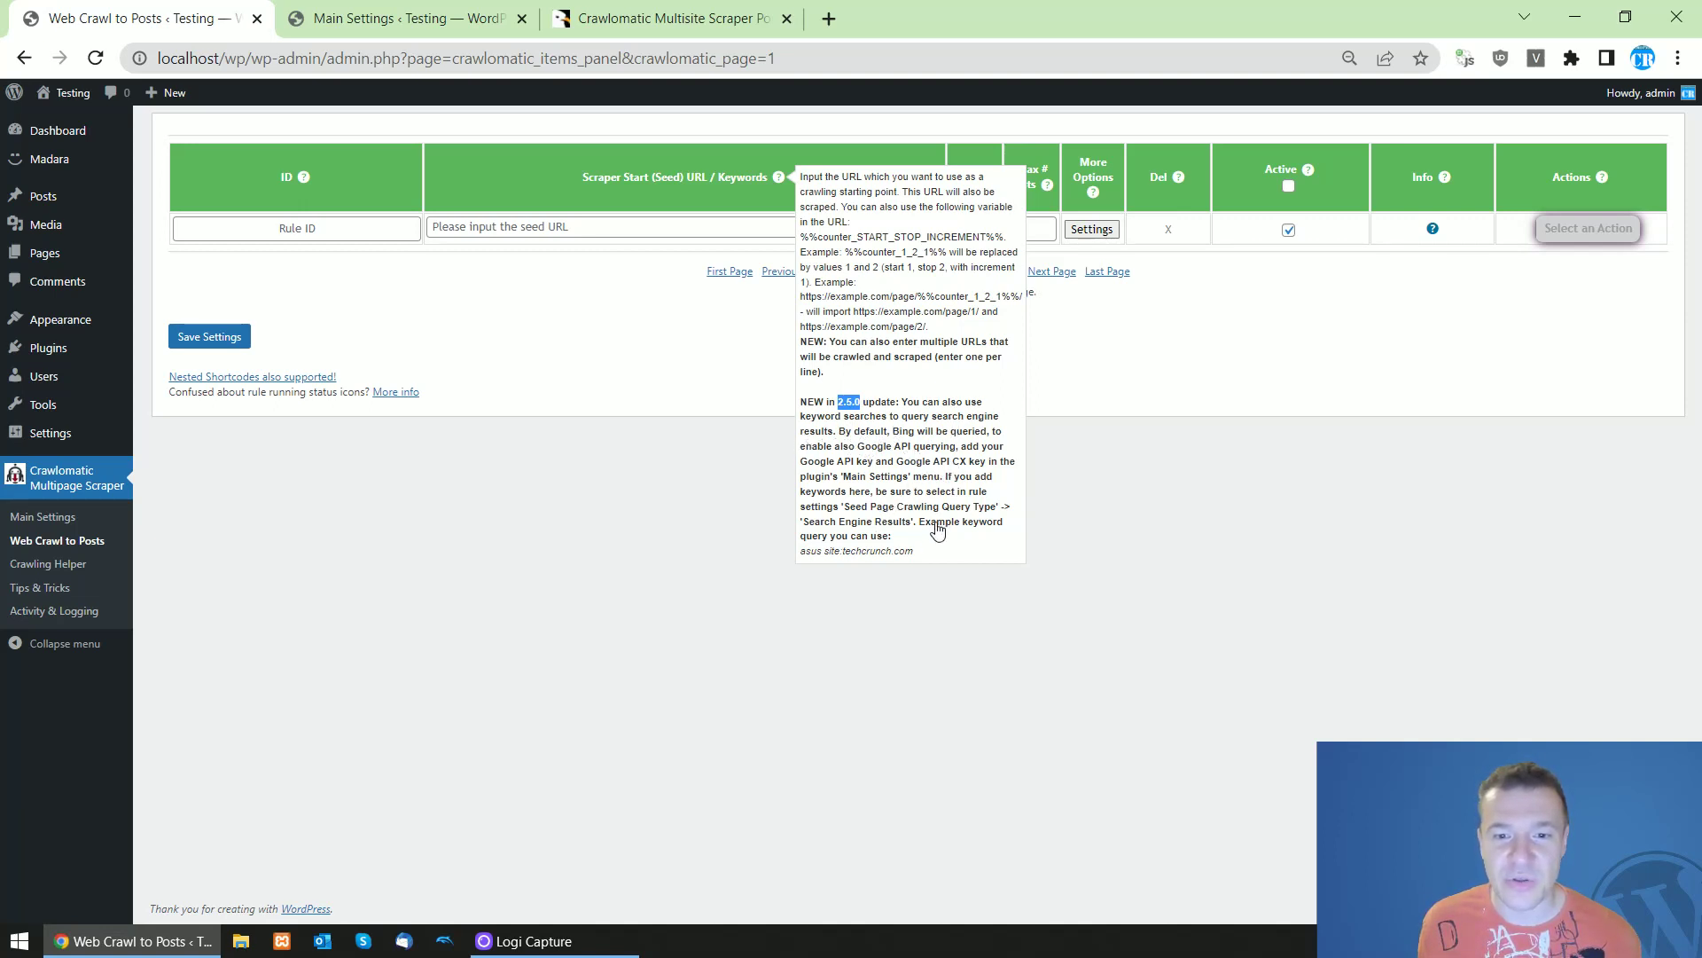
drag(822, 554, 918, 554)
key(ctrl+c)
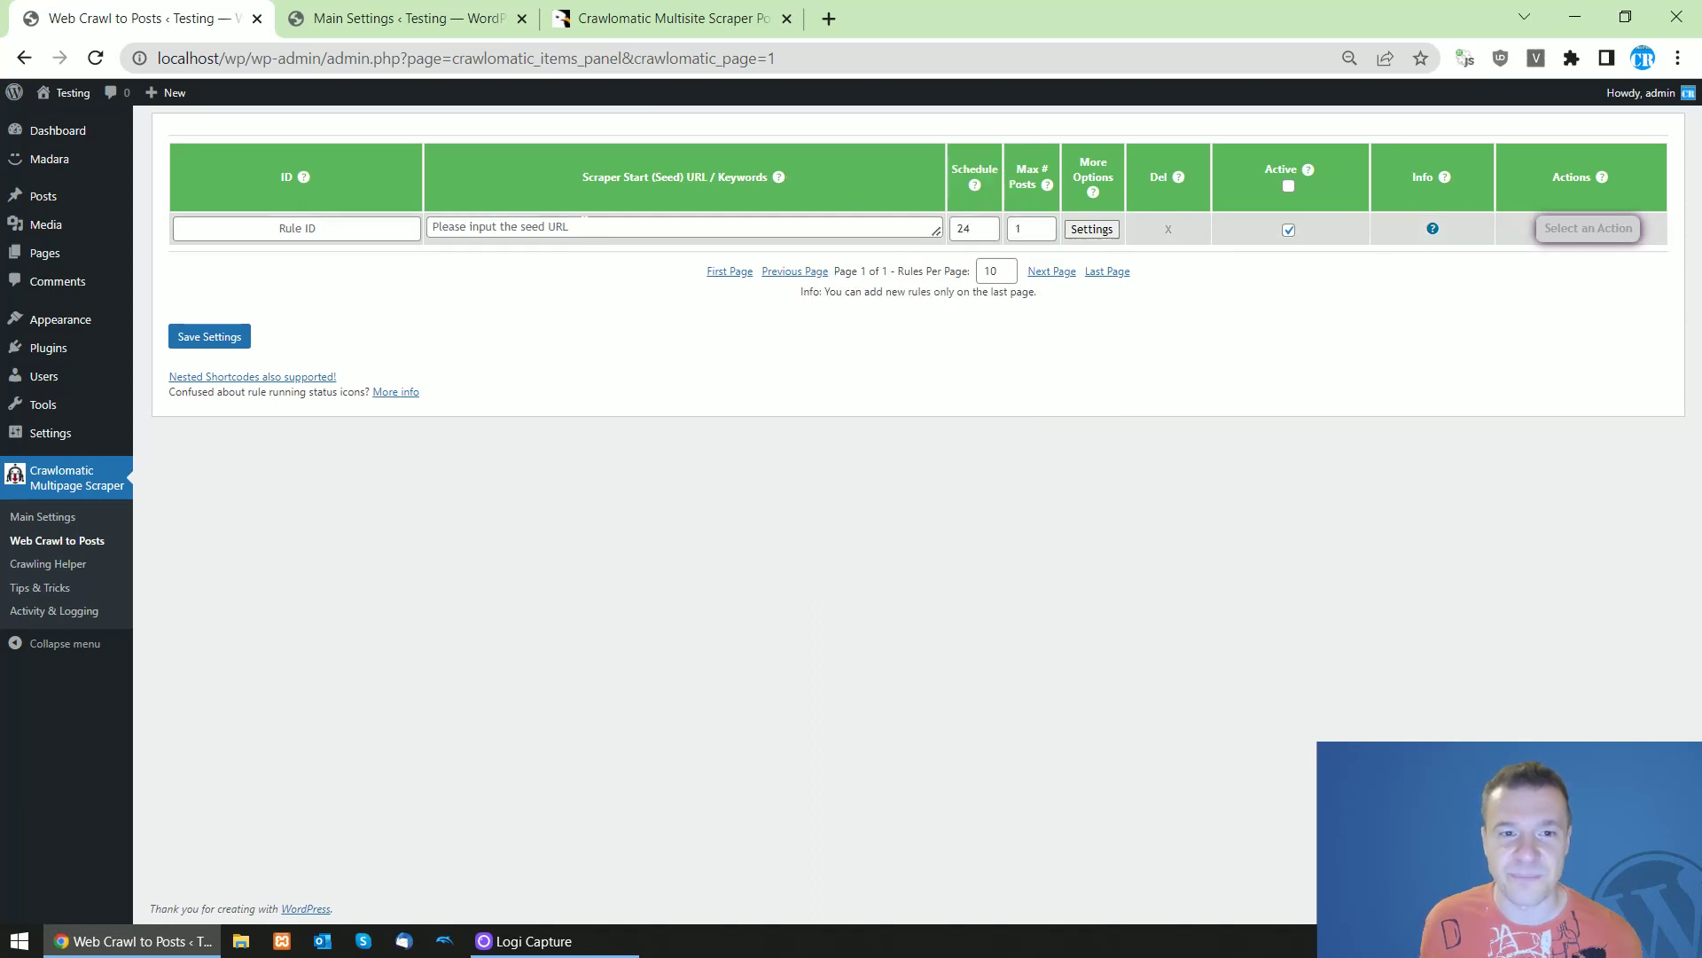
Paste the query 'asus site:techcrunch.com' into the new rule's seed URL / keywords field
click(496, 227)
key(ctrl+v)
drag(458, 227, 568, 222)
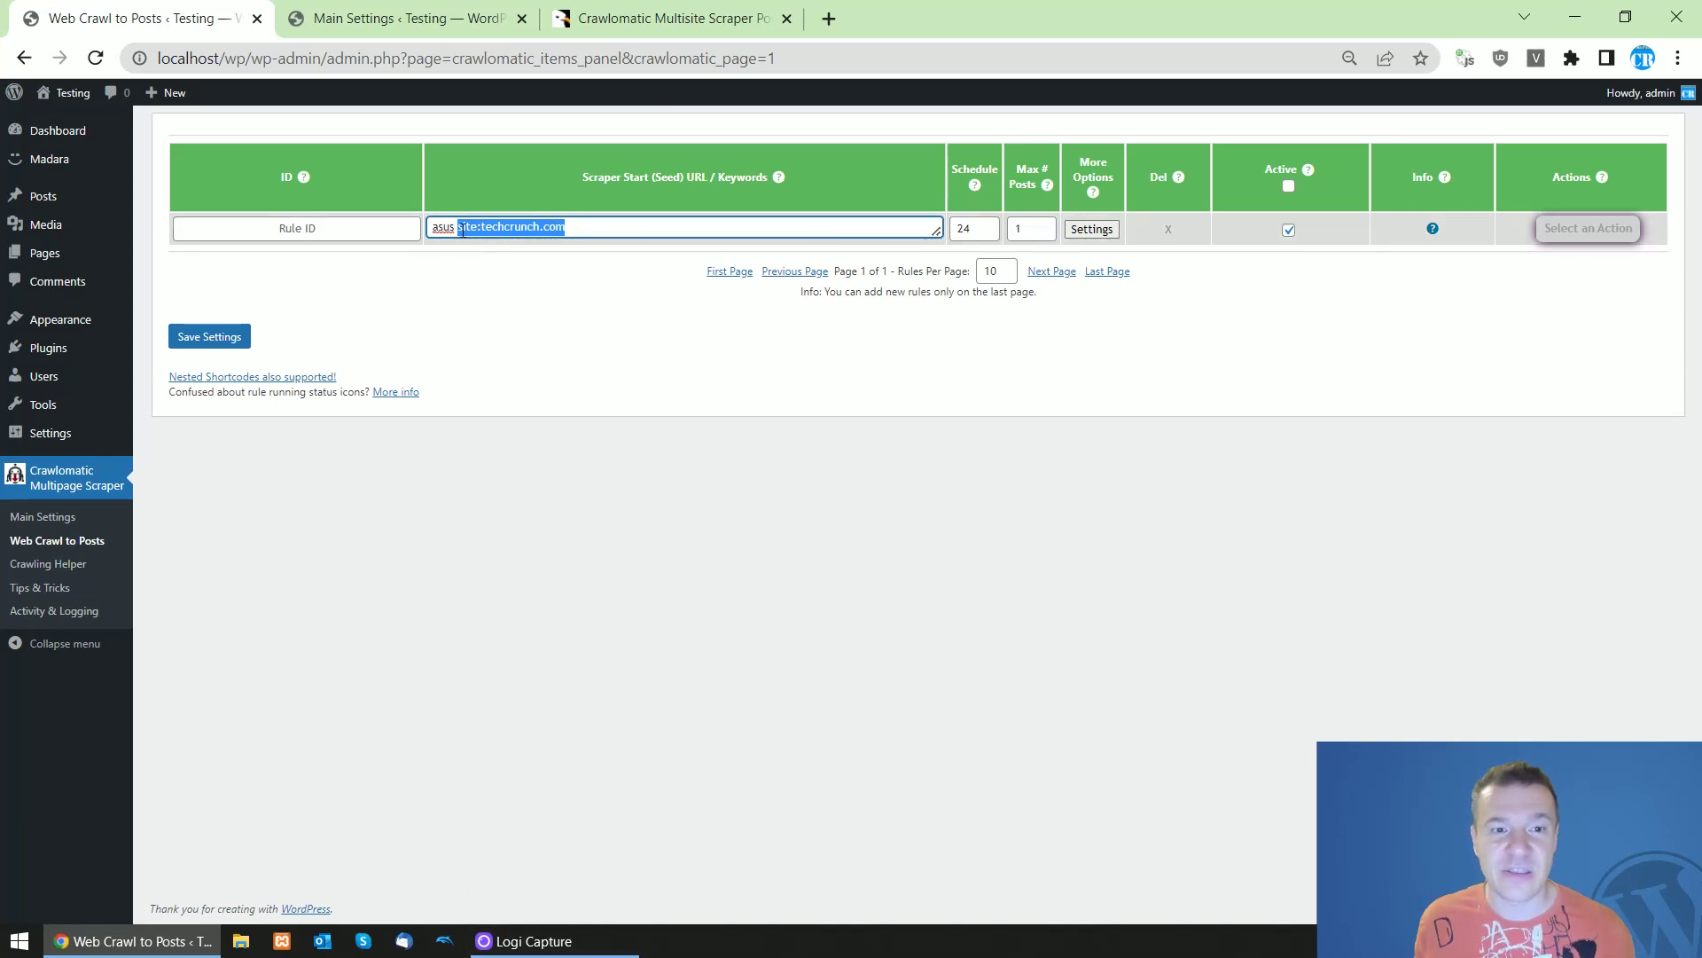
drag(460, 228, 538, 227)
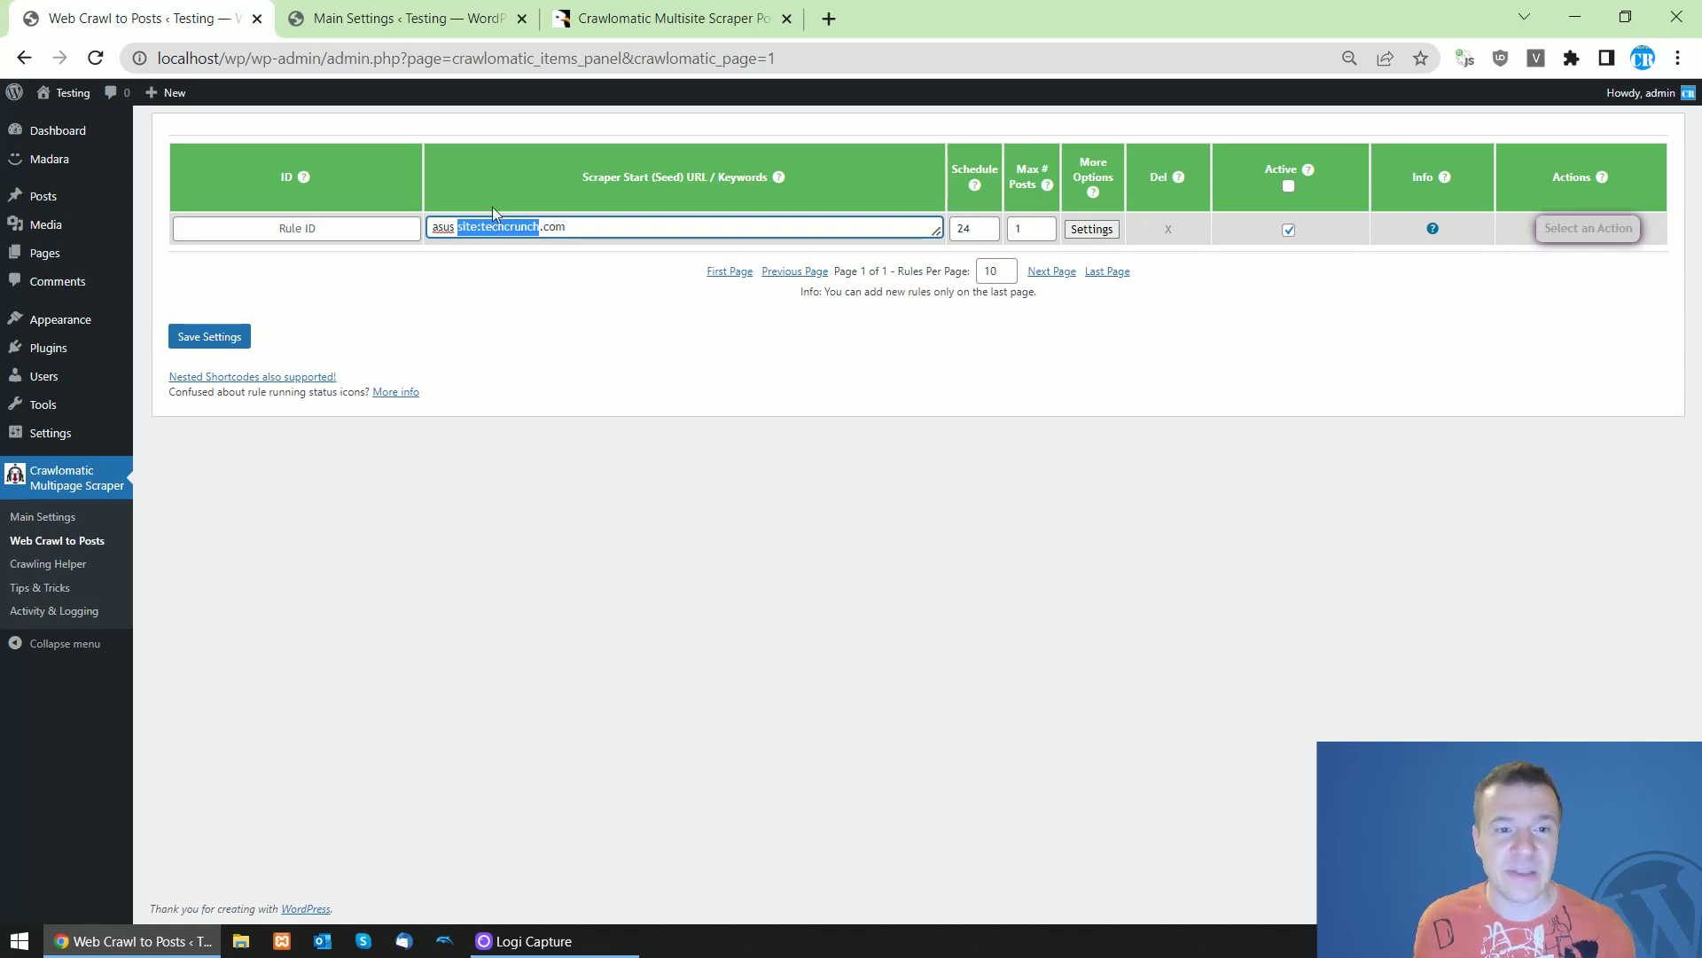
drag(566, 228, 457, 226)
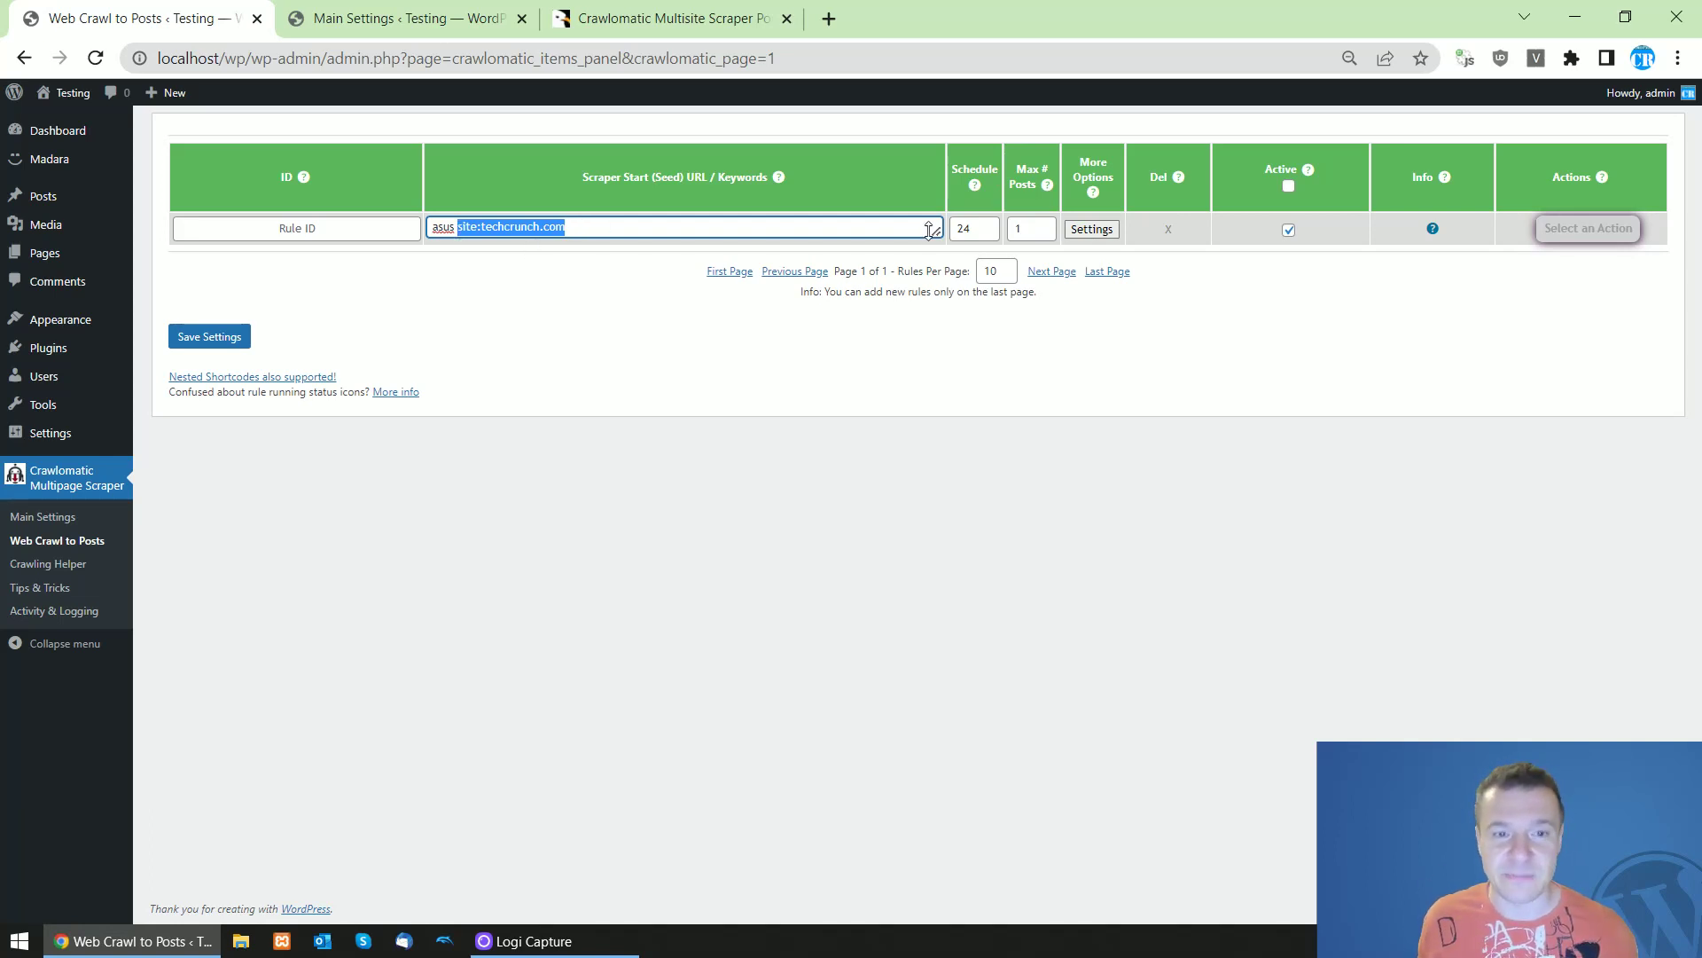
click(474, 227)
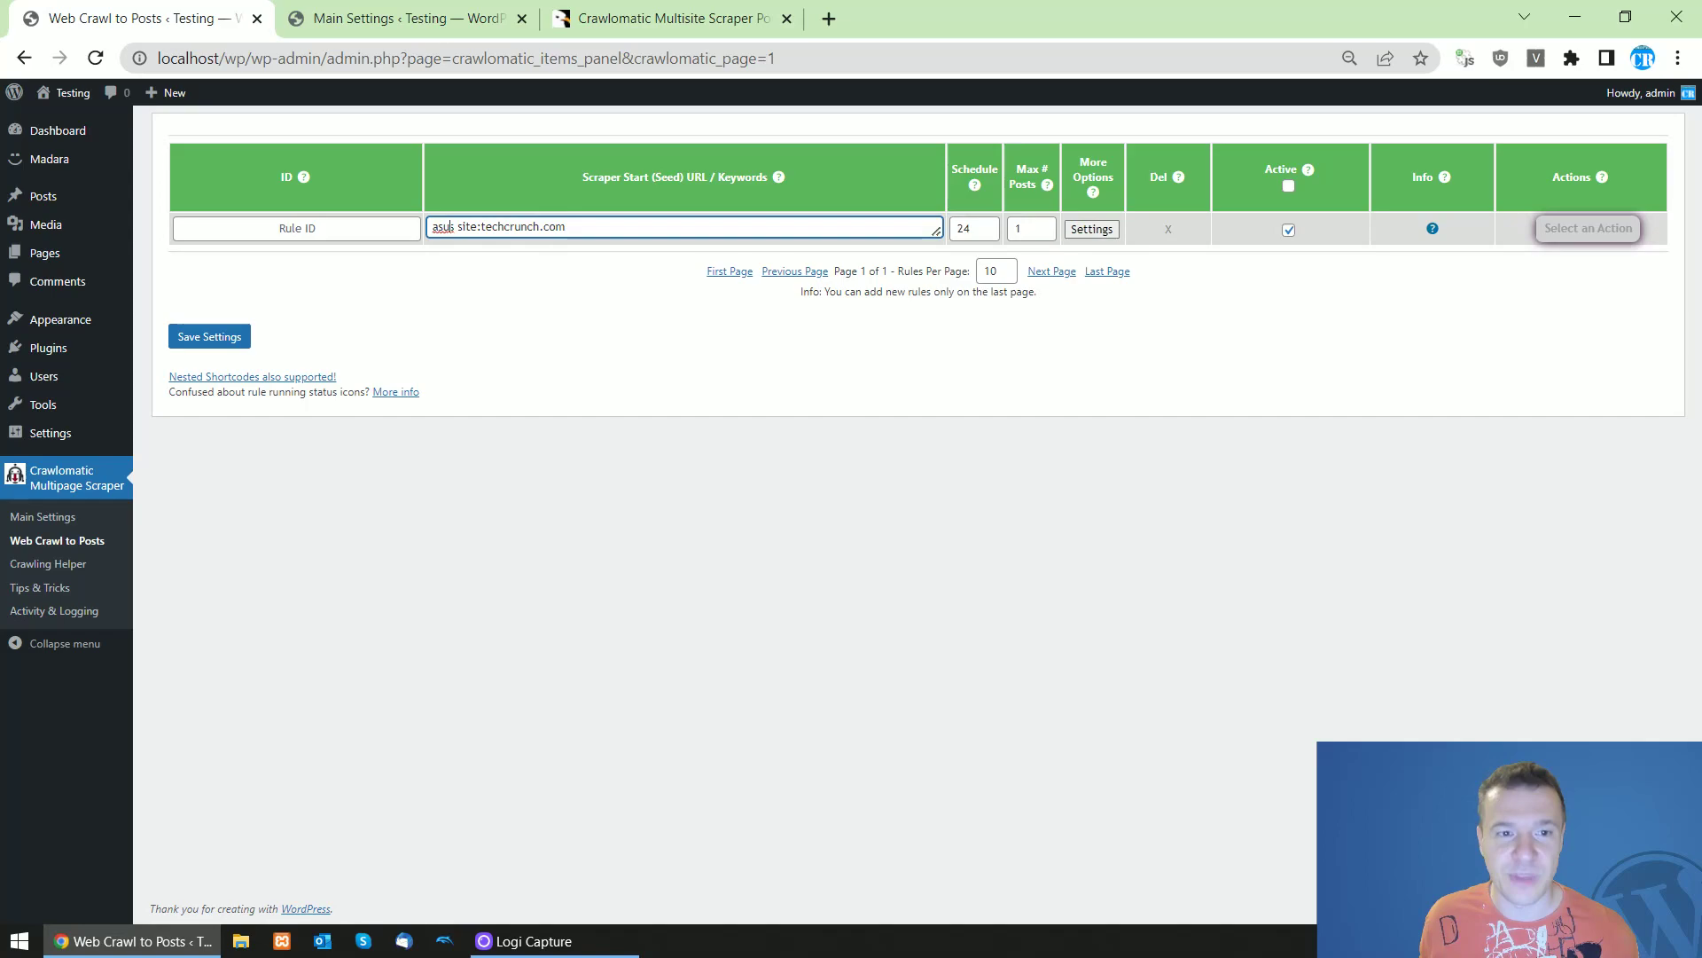
double_click(443, 227)
double_click(474, 227)
click(931, 227)
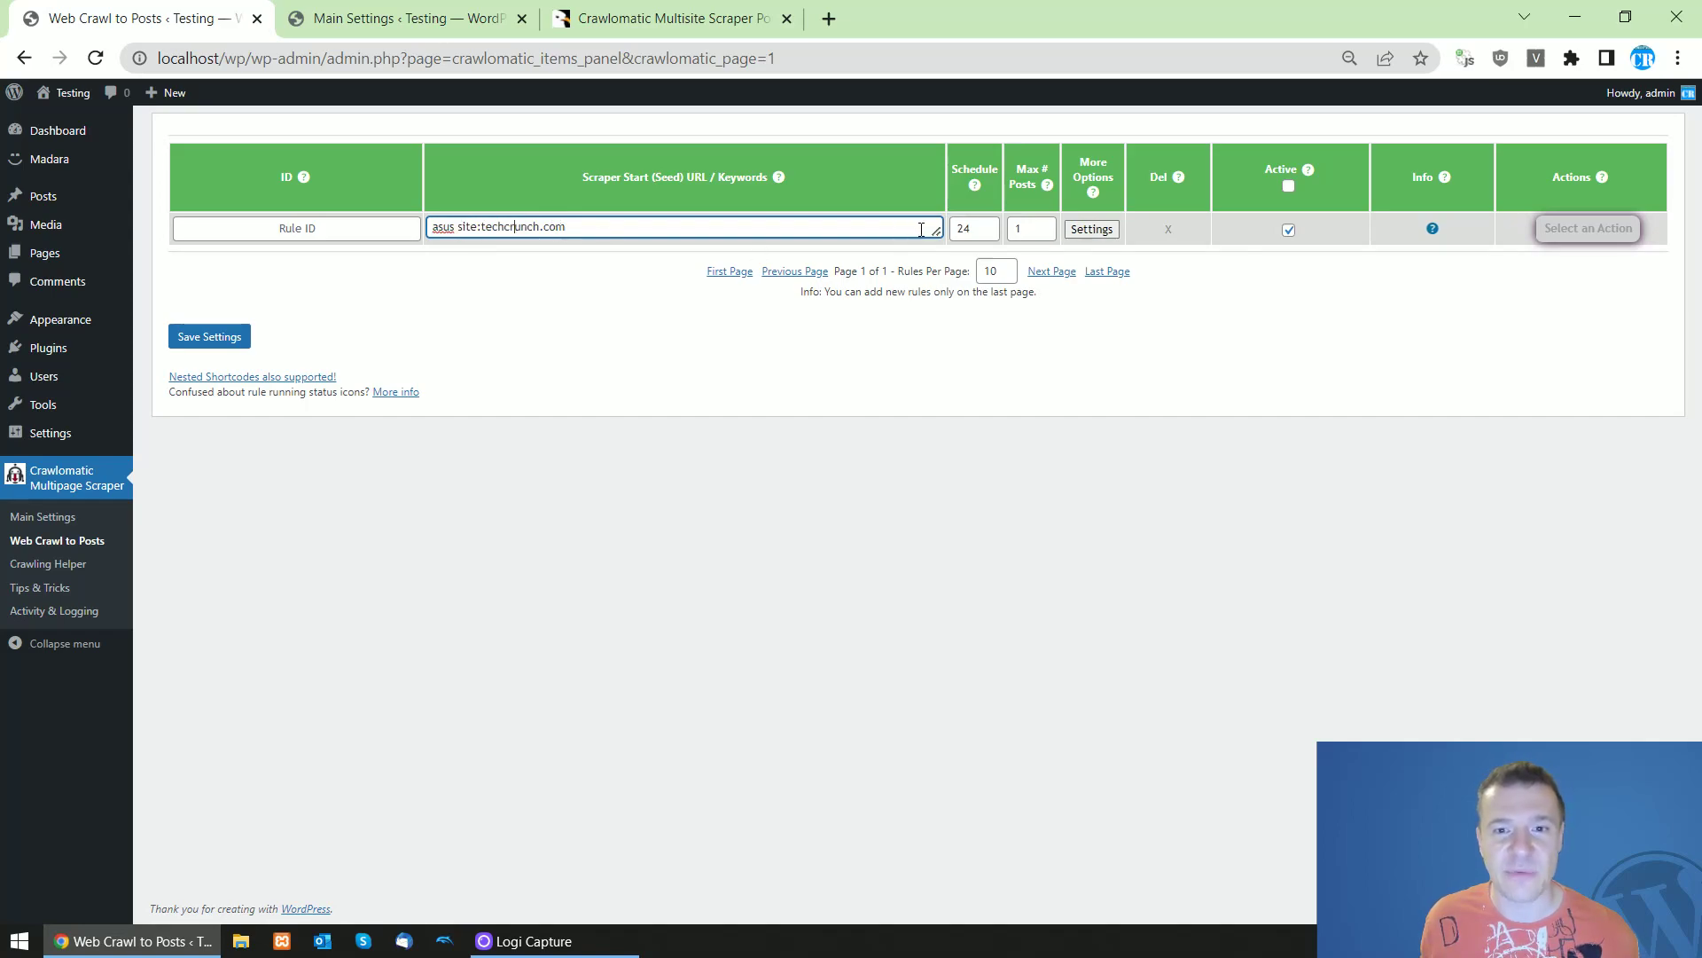
In the rule's advanced settings, set Seed Page Crawling Query Type to Search Engine Results [Google + Bing]
click(1091, 229)
scroll(710, 488, down, 15)
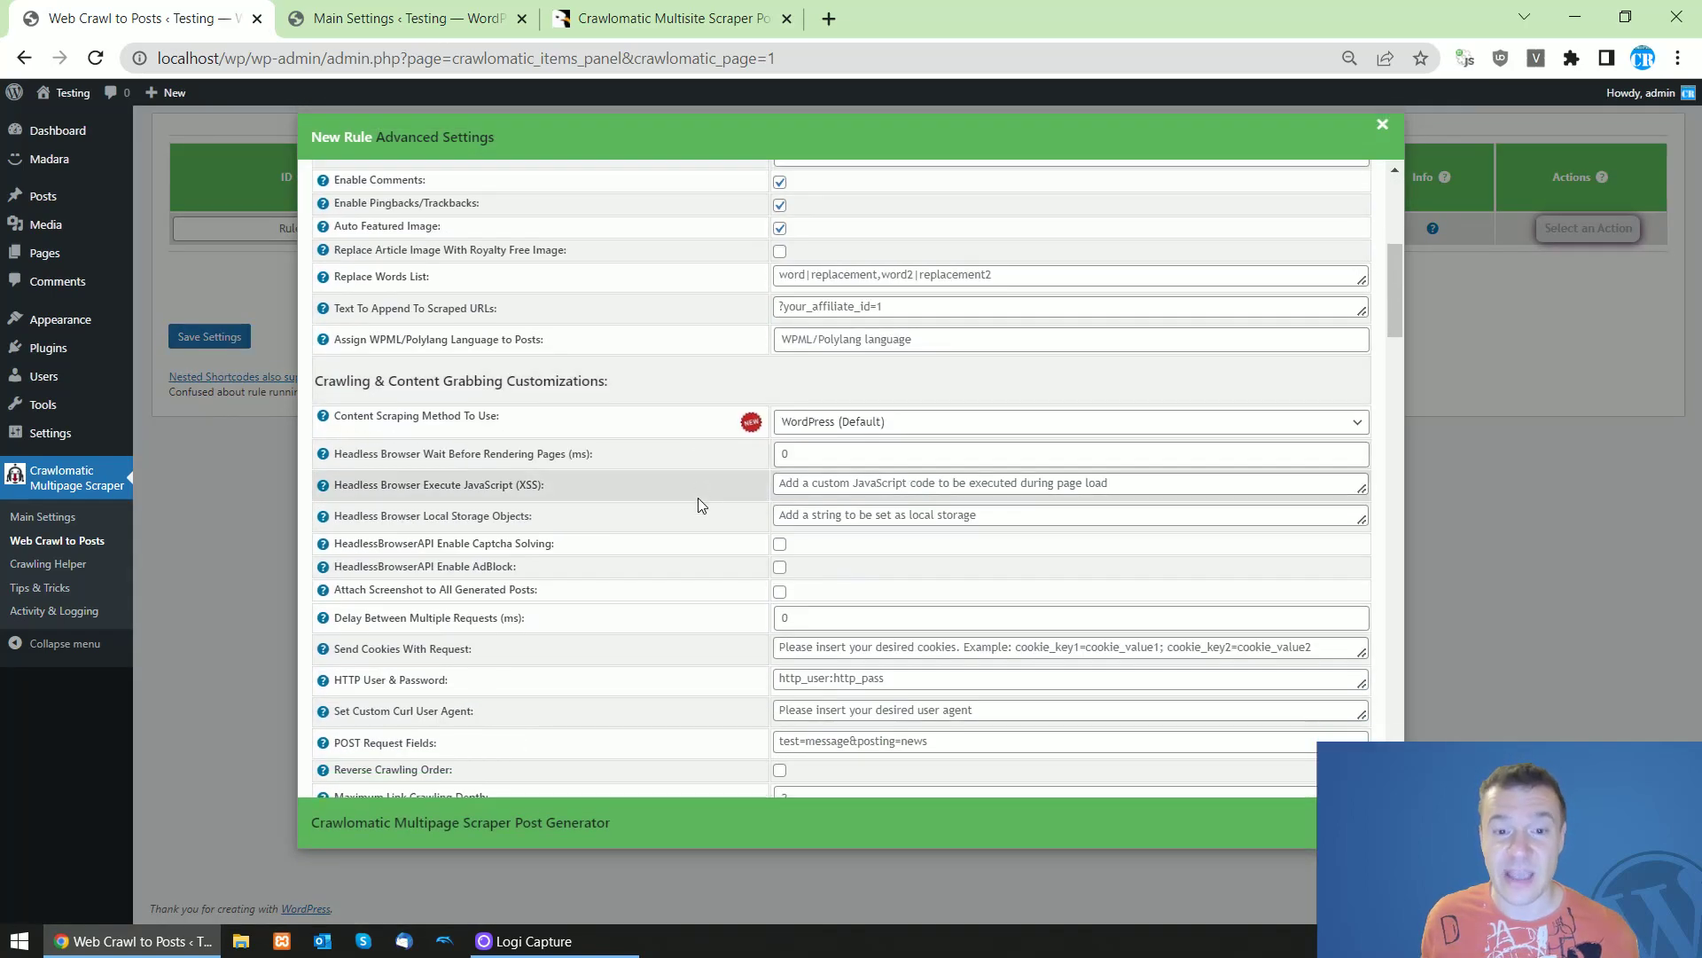
scroll(683, 461, down, 20)
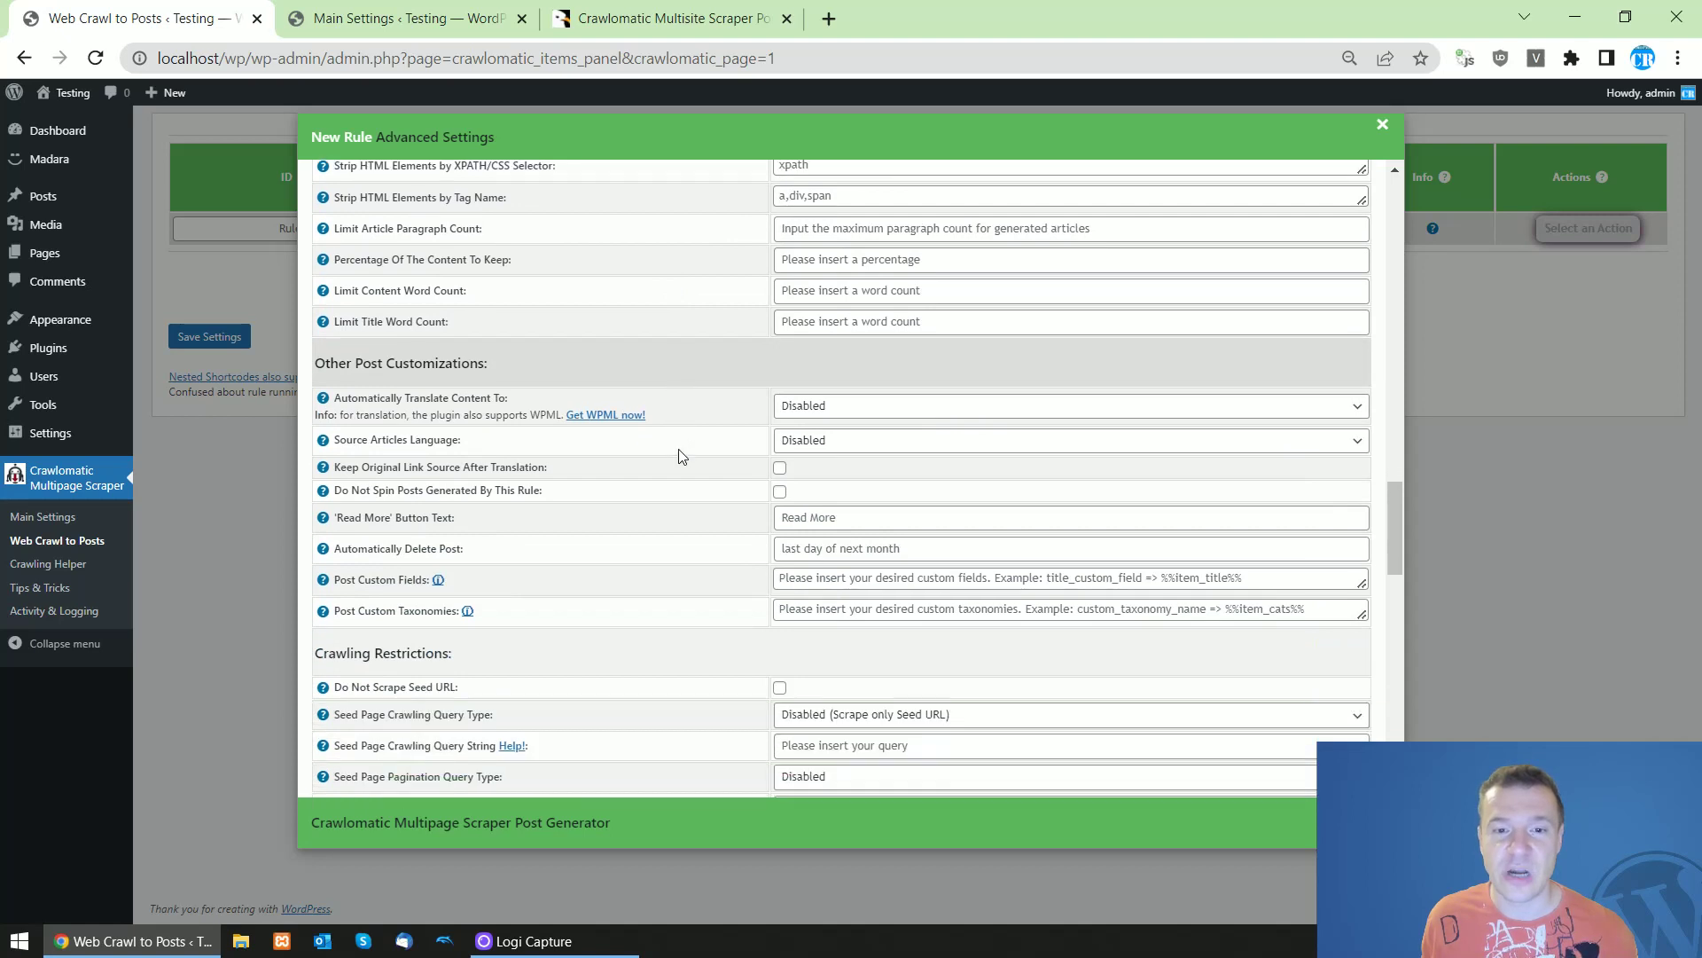
scroll(679, 443, up, 3)
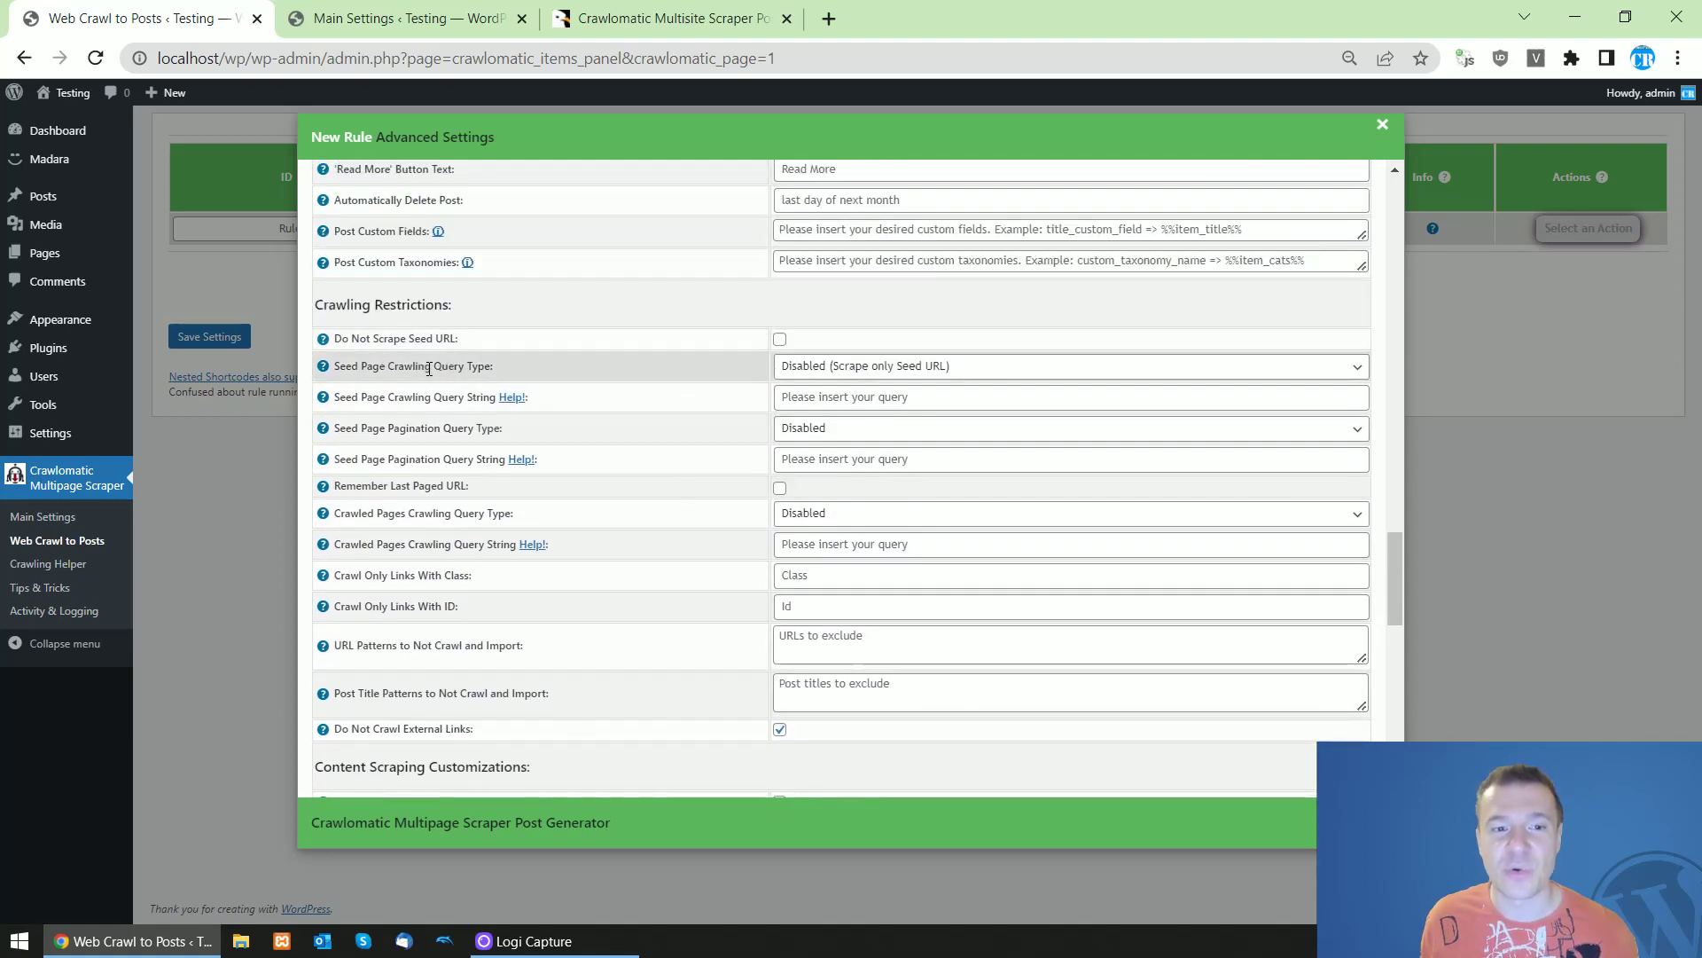
click(817, 371)
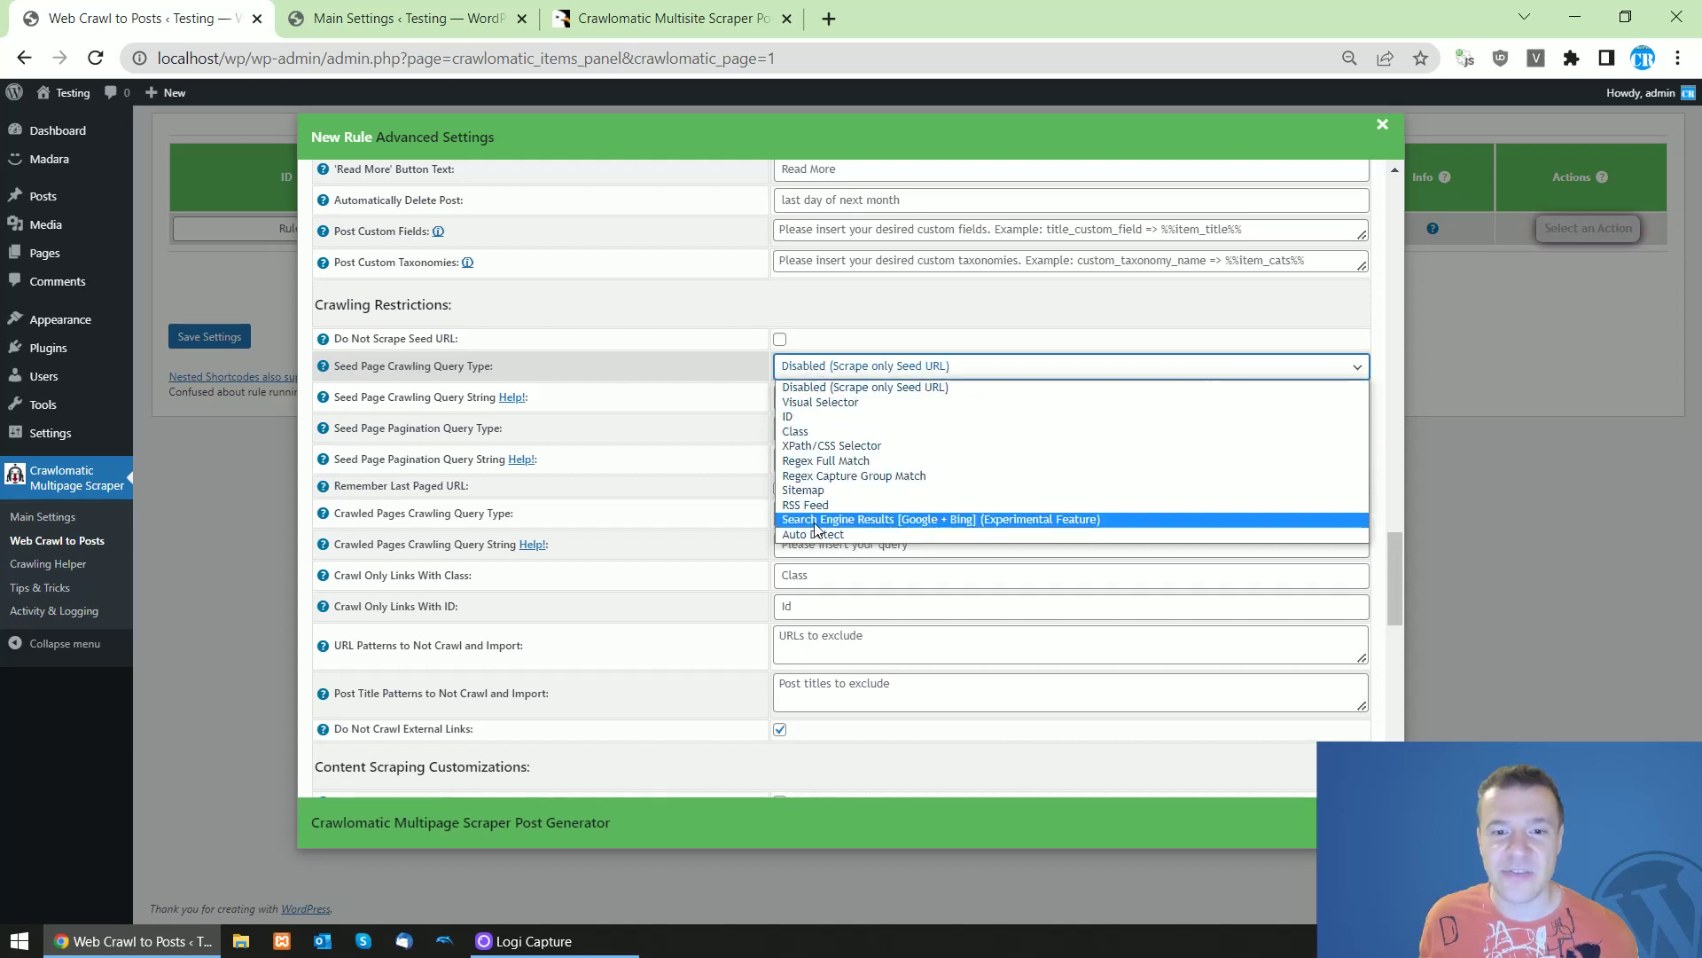
click(945, 521)
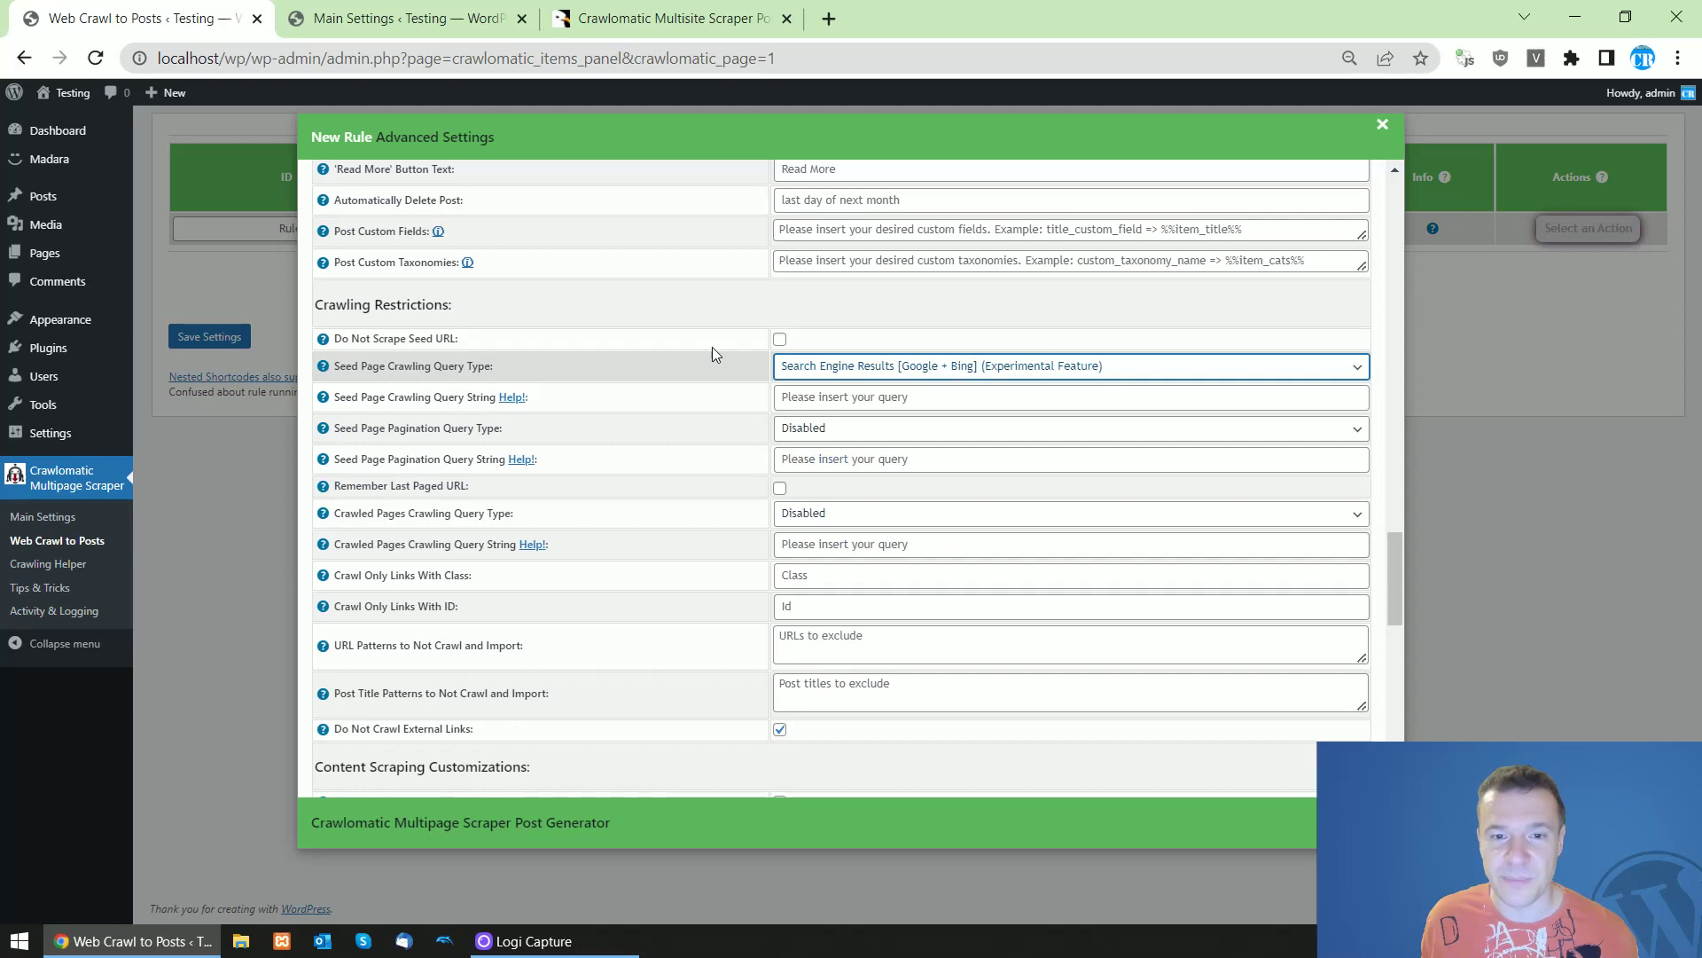
click(206, 340)
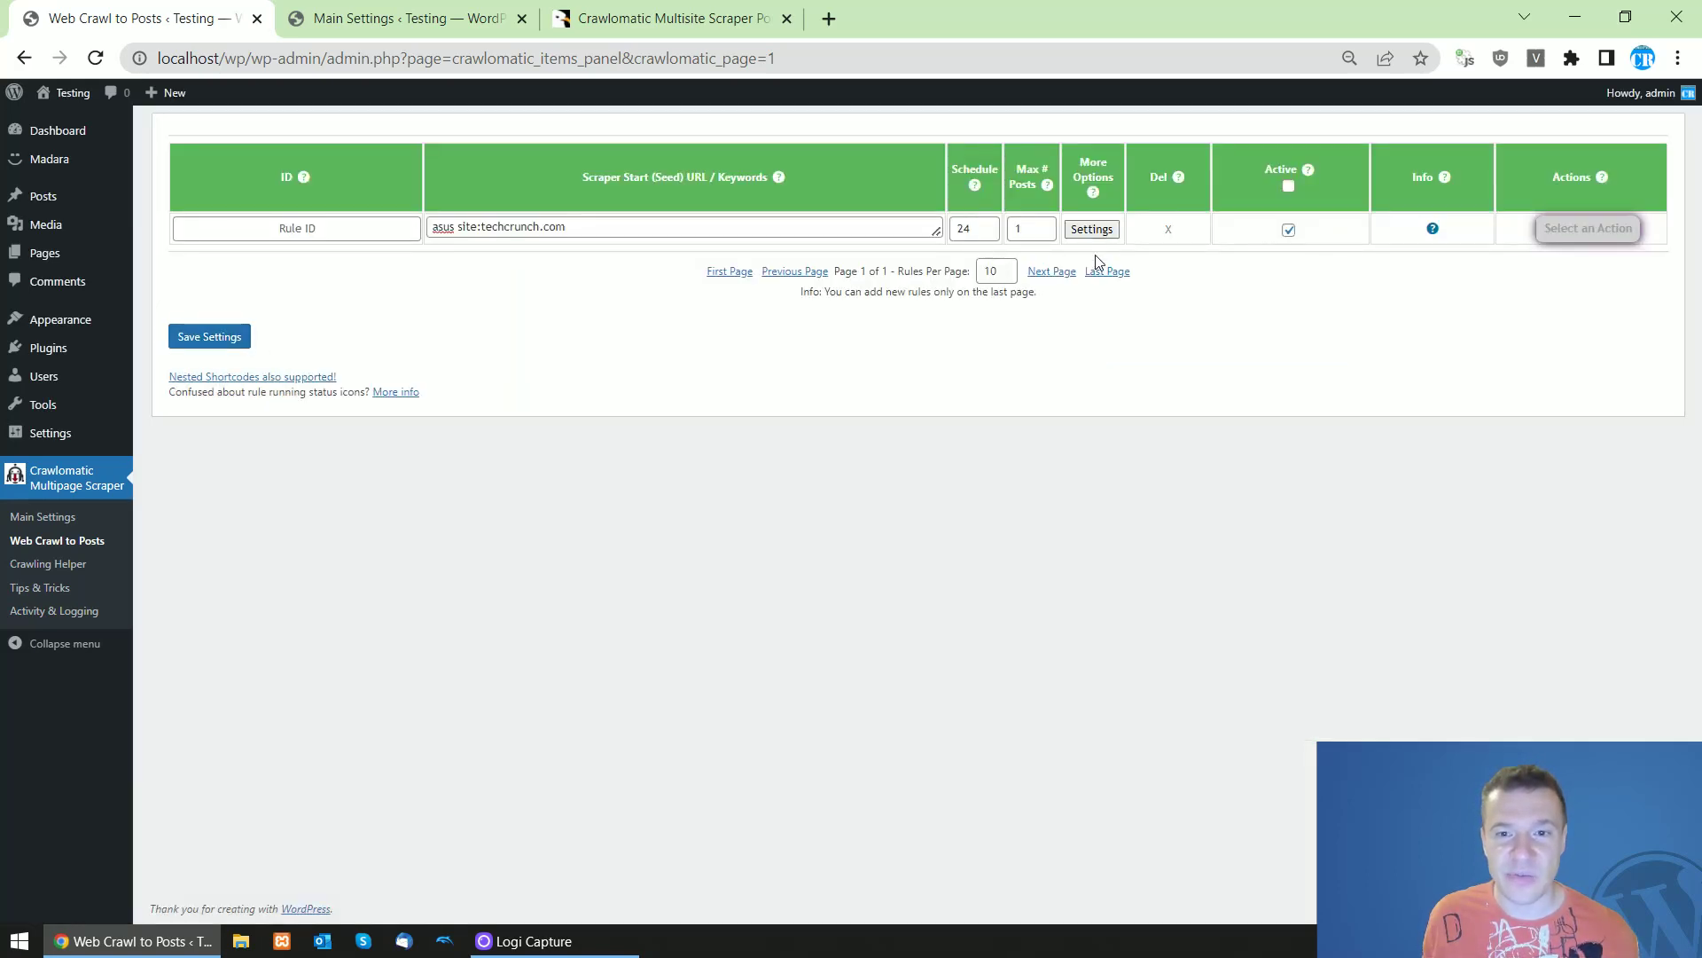
click(1092, 229)
scroll(1389, 517, down, 5)
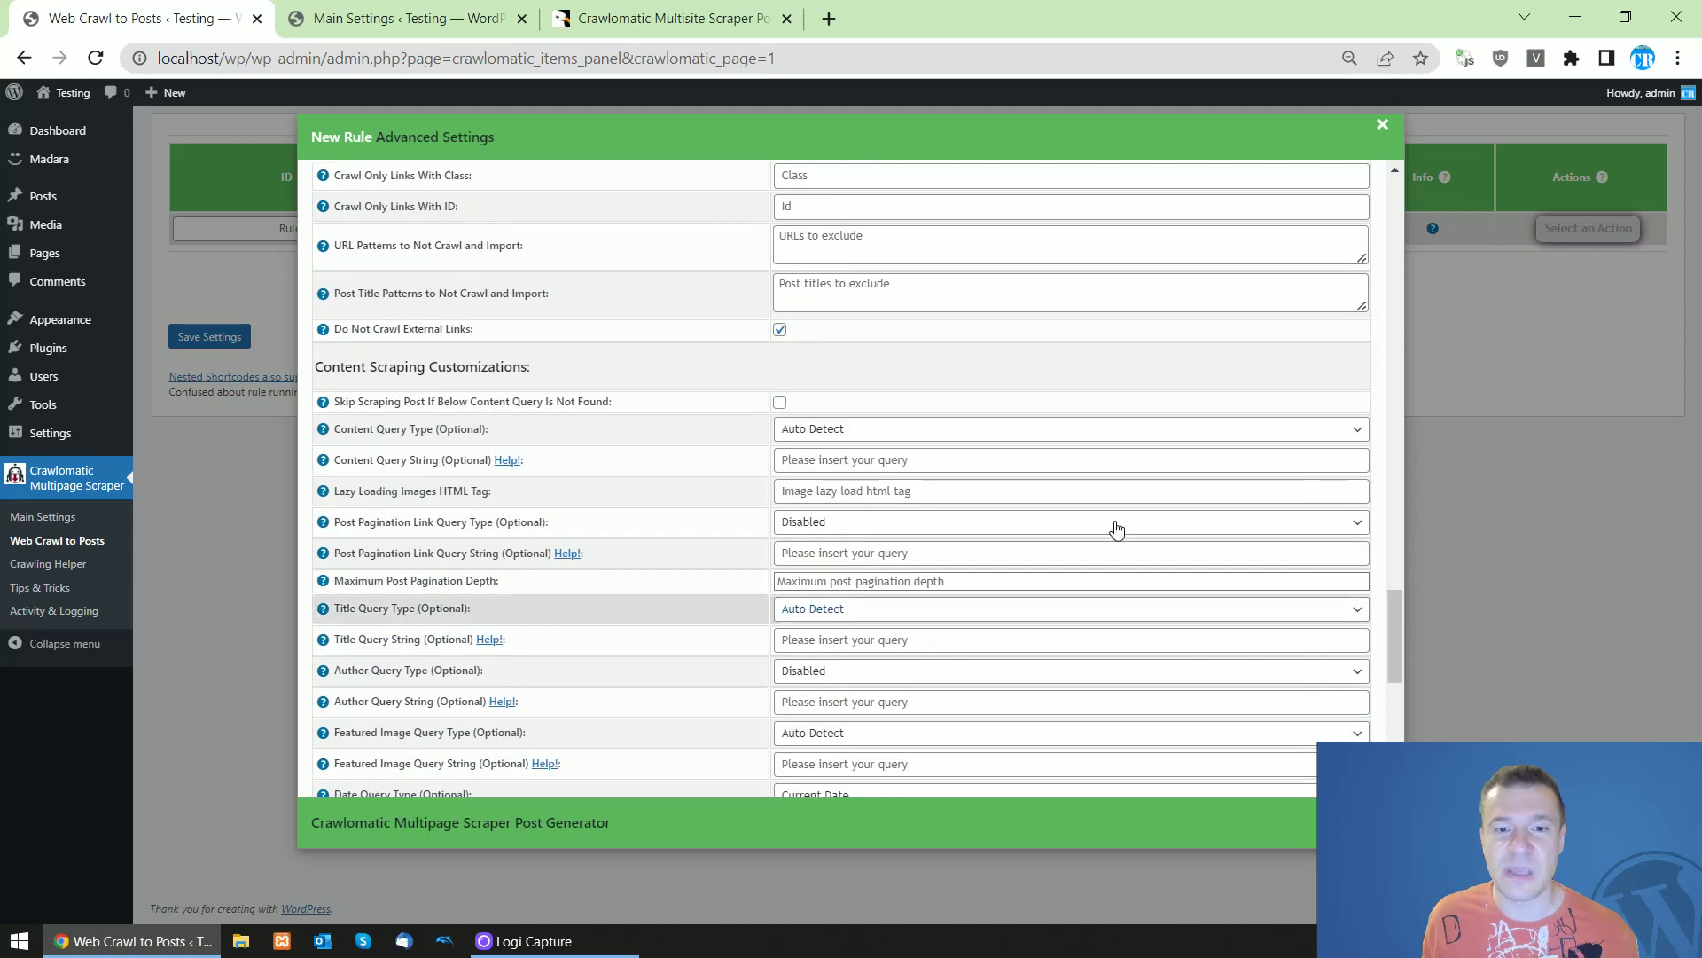
drag(336, 429, 439, 429)
click(820, 431)
click(820, 479)
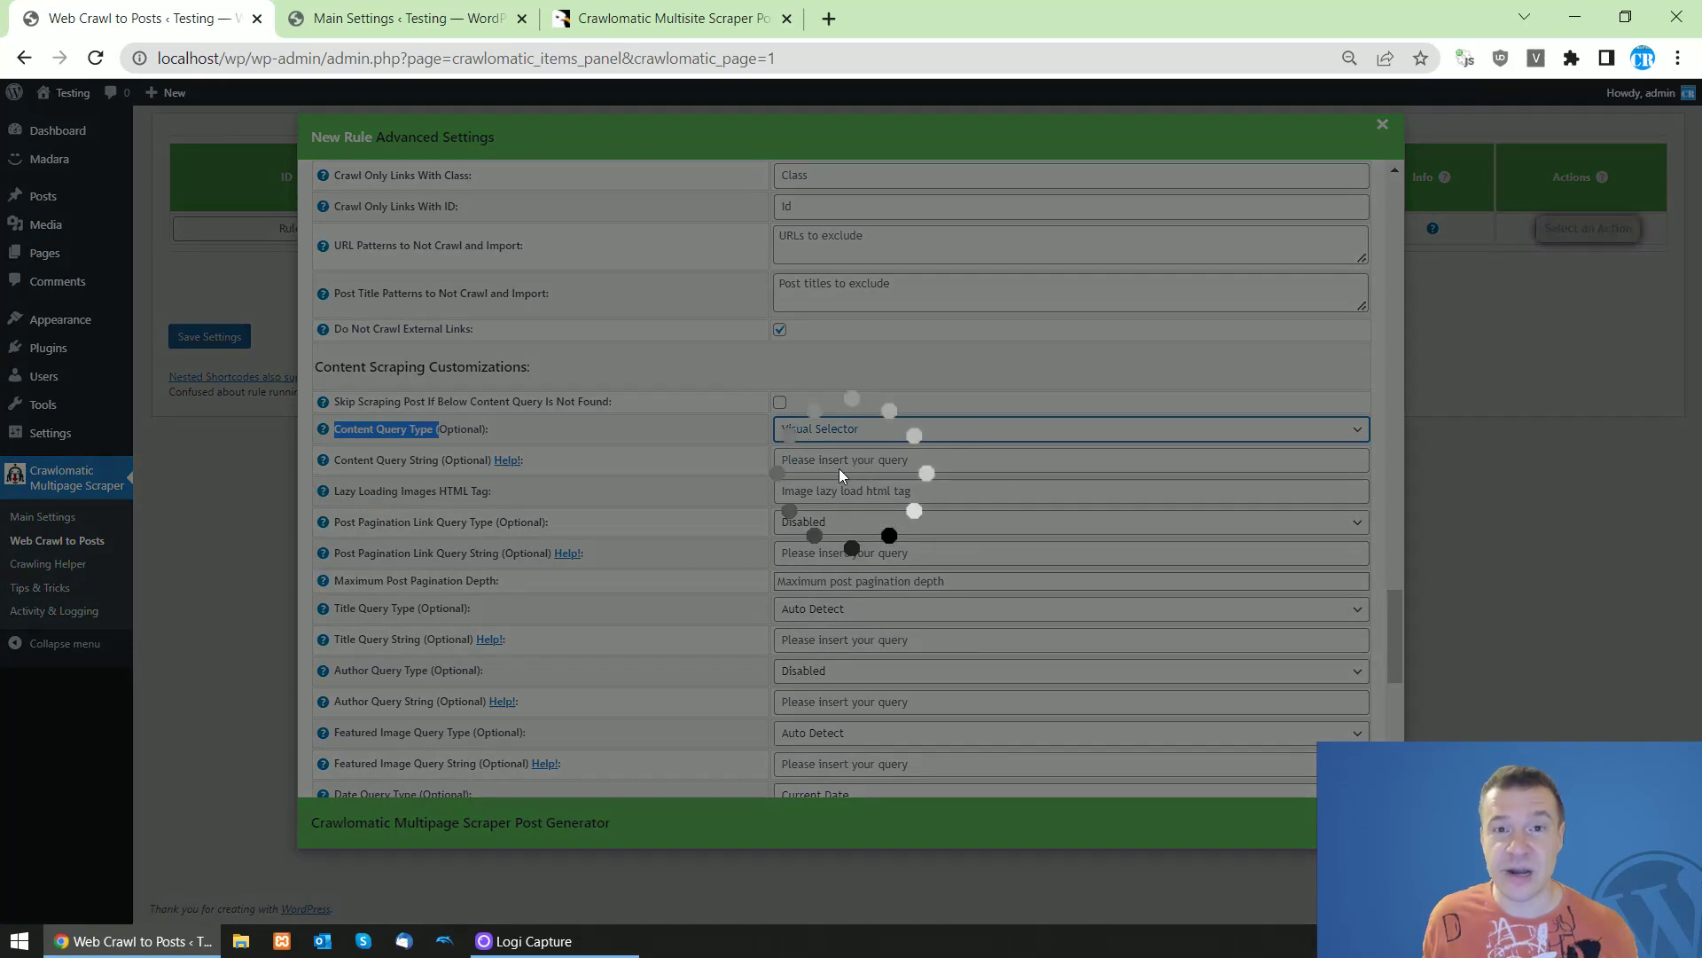
scroll(863, 384, down, 13)
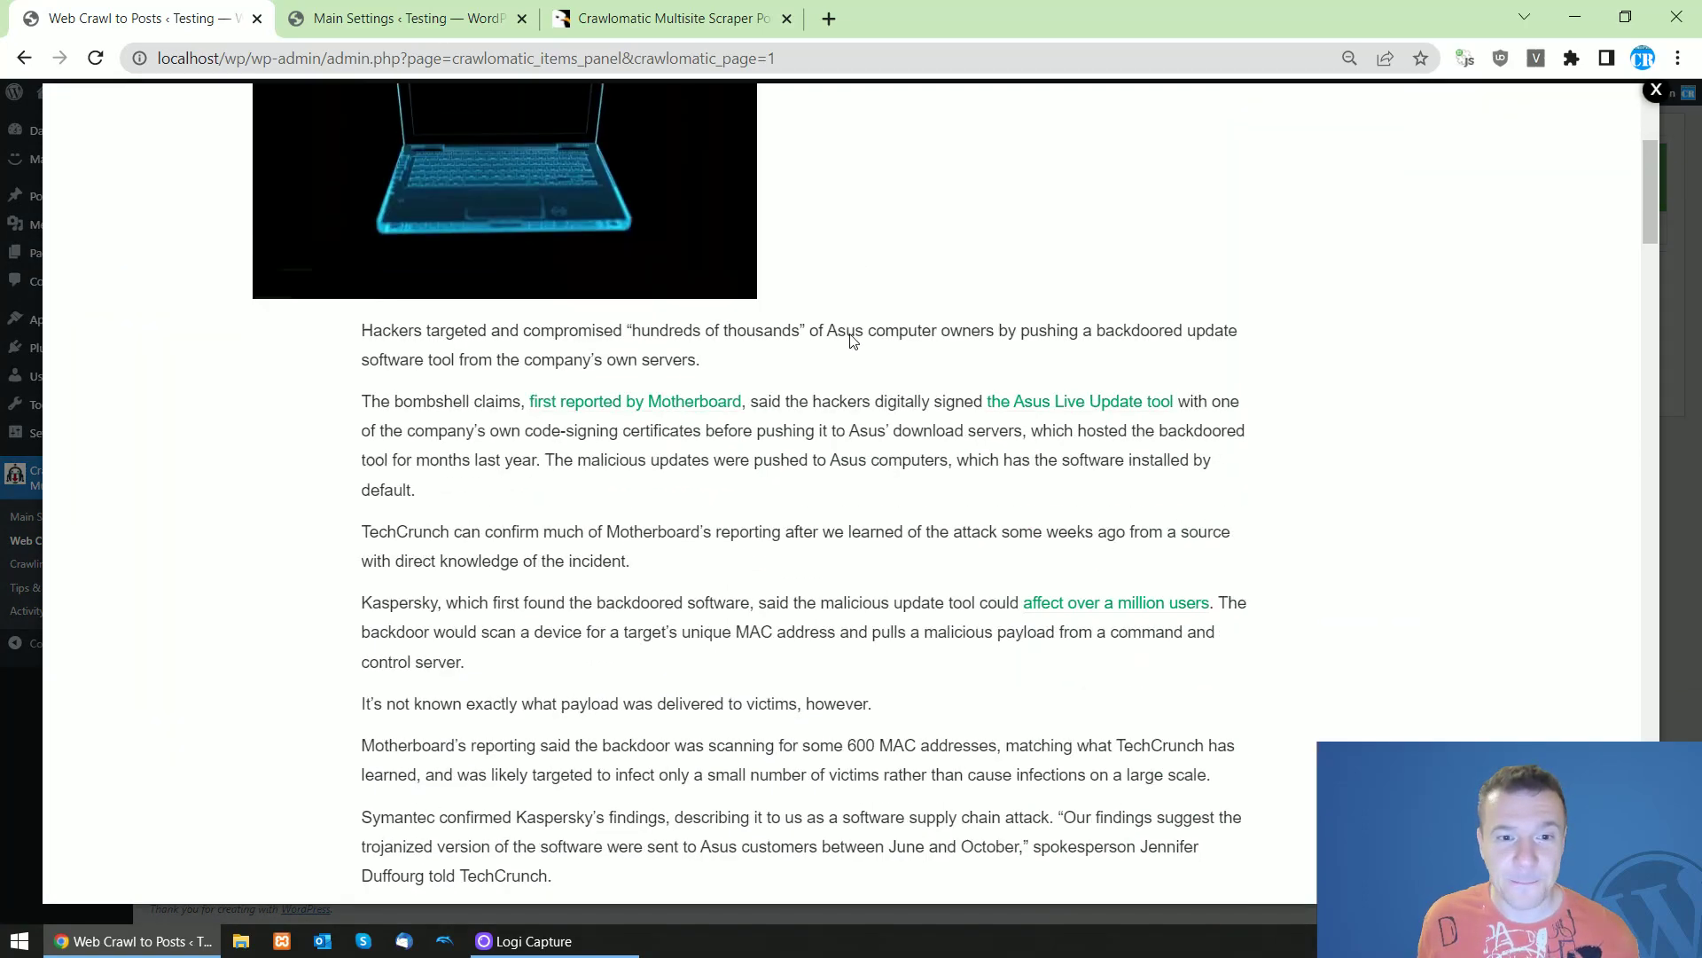
scroll(710, 355, down, 3)
scroll(851, 461, up, 10)
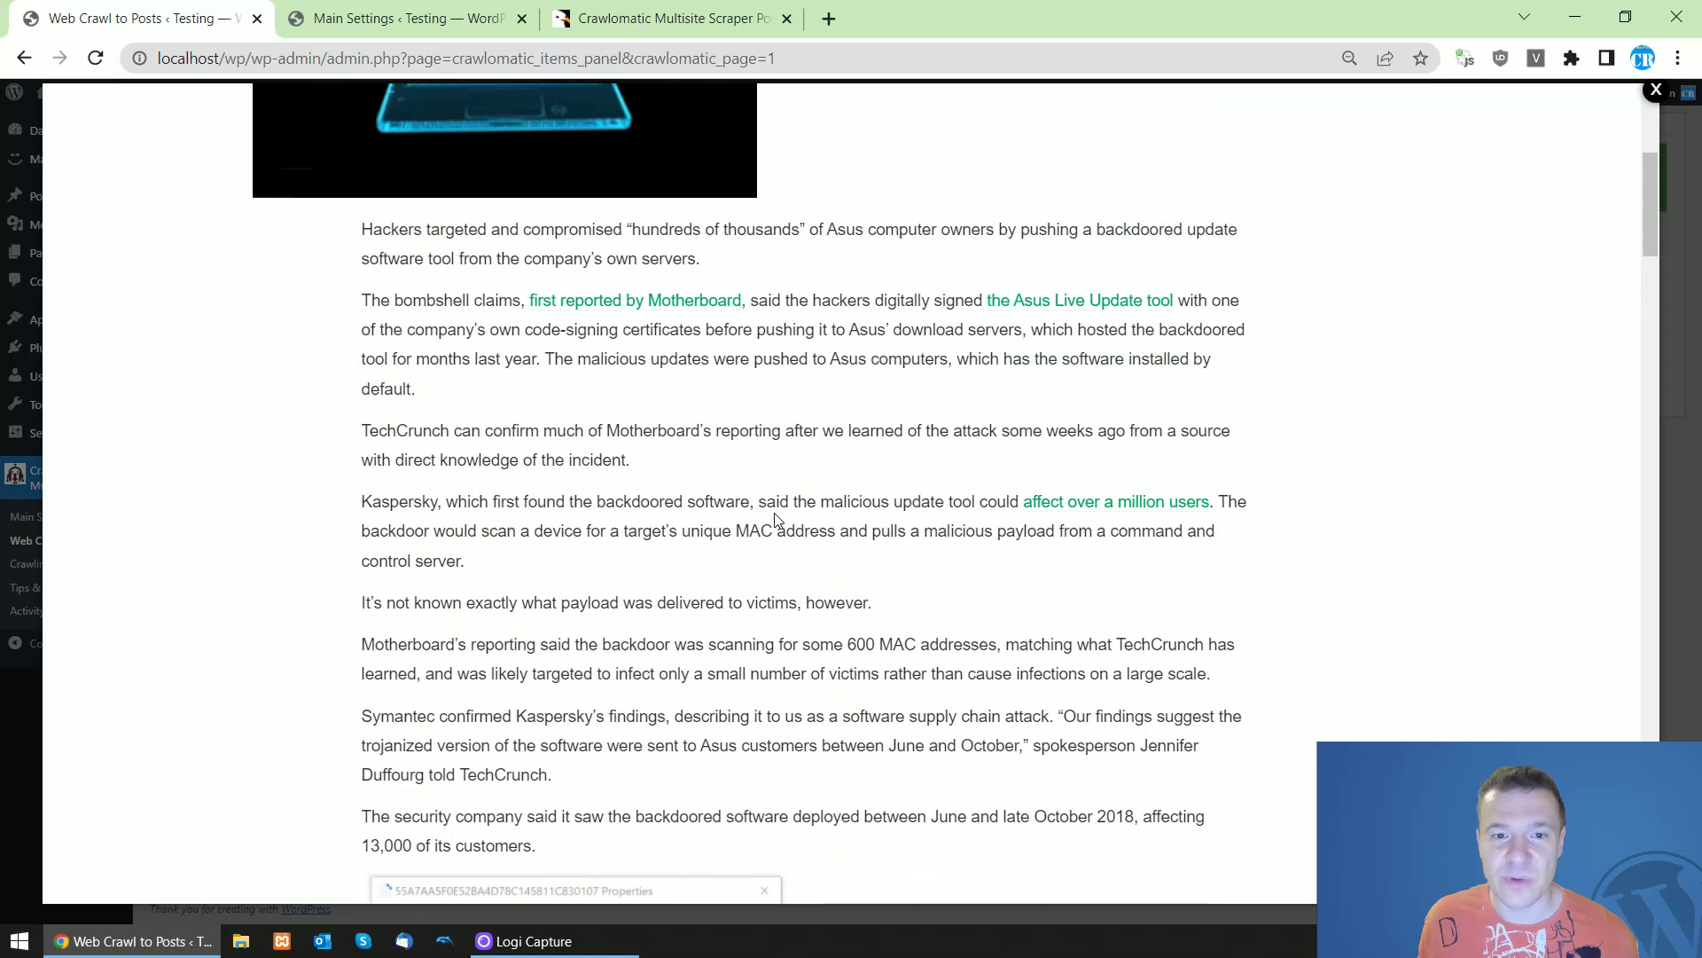
click(861, 412)
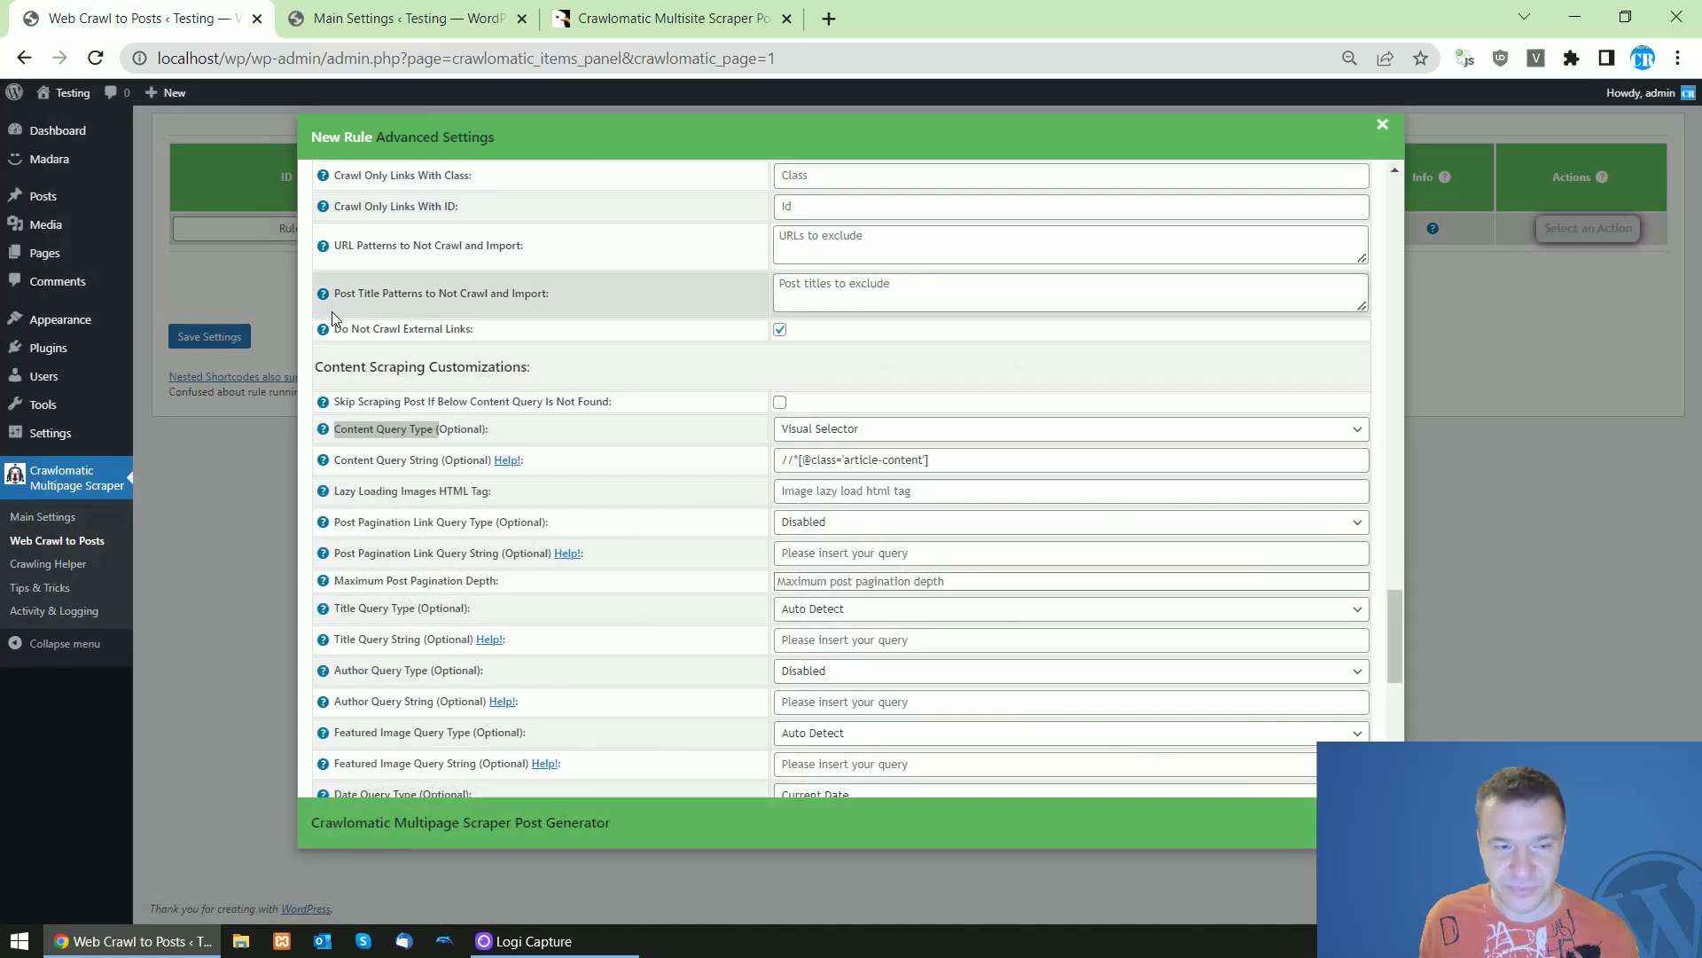
click(250, 277)
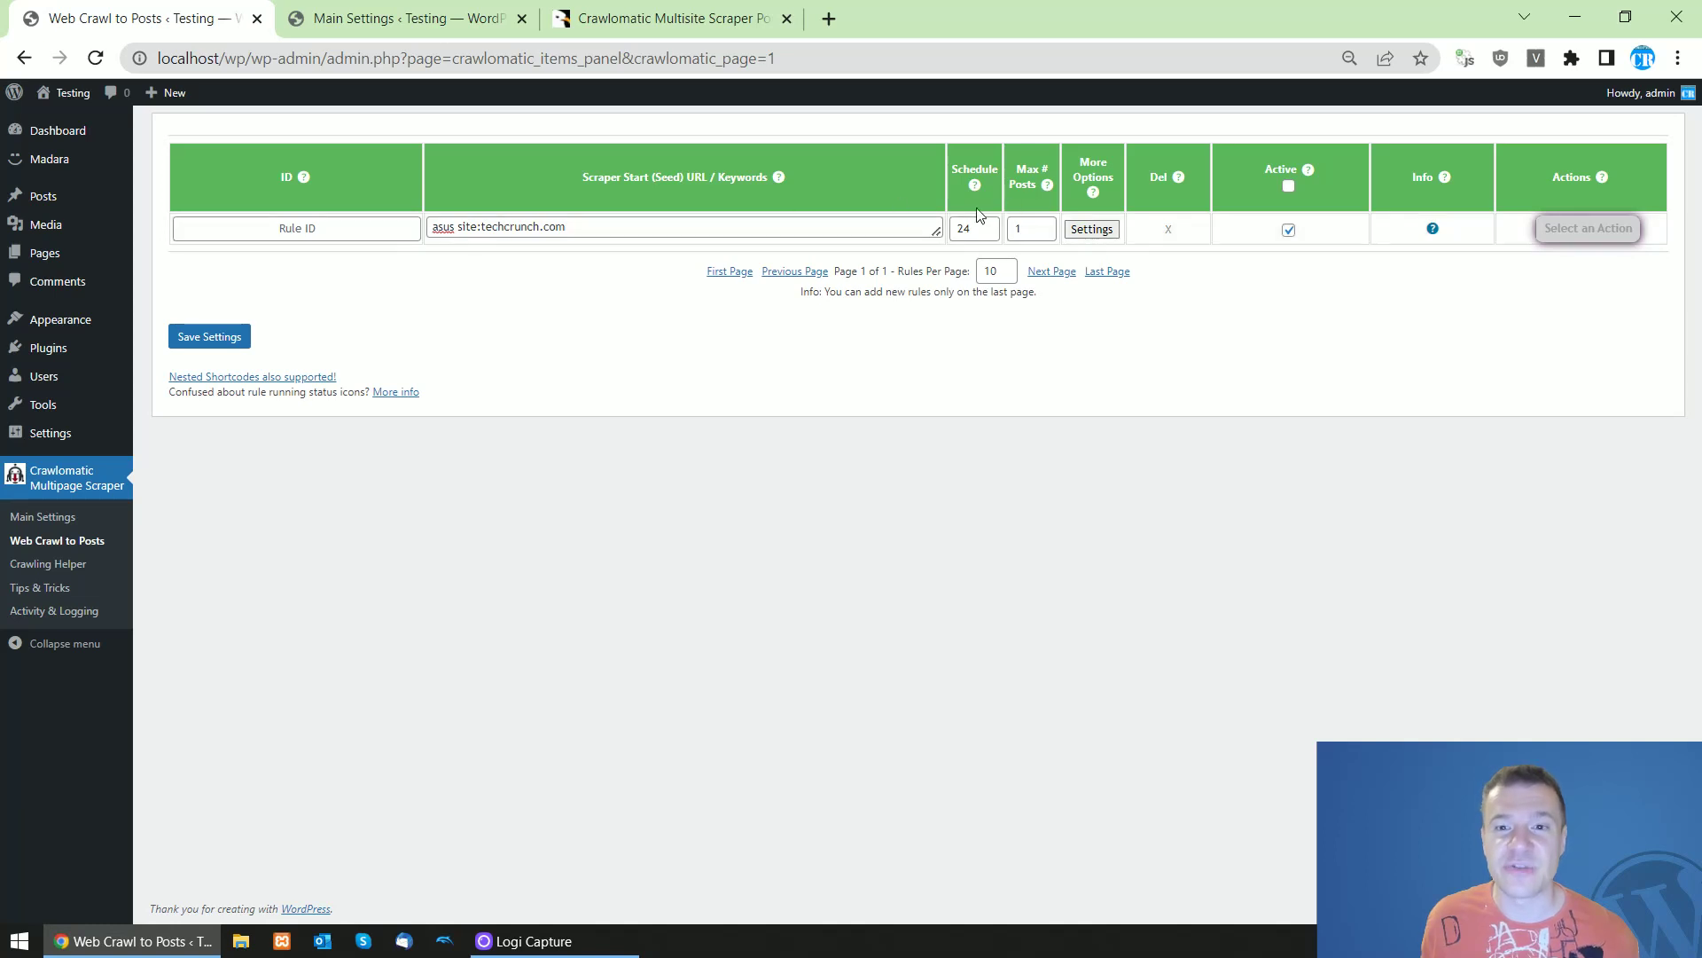
Save the new asus site:techcrunch.com rule and open the site front end in a new tab
click(454, 224)
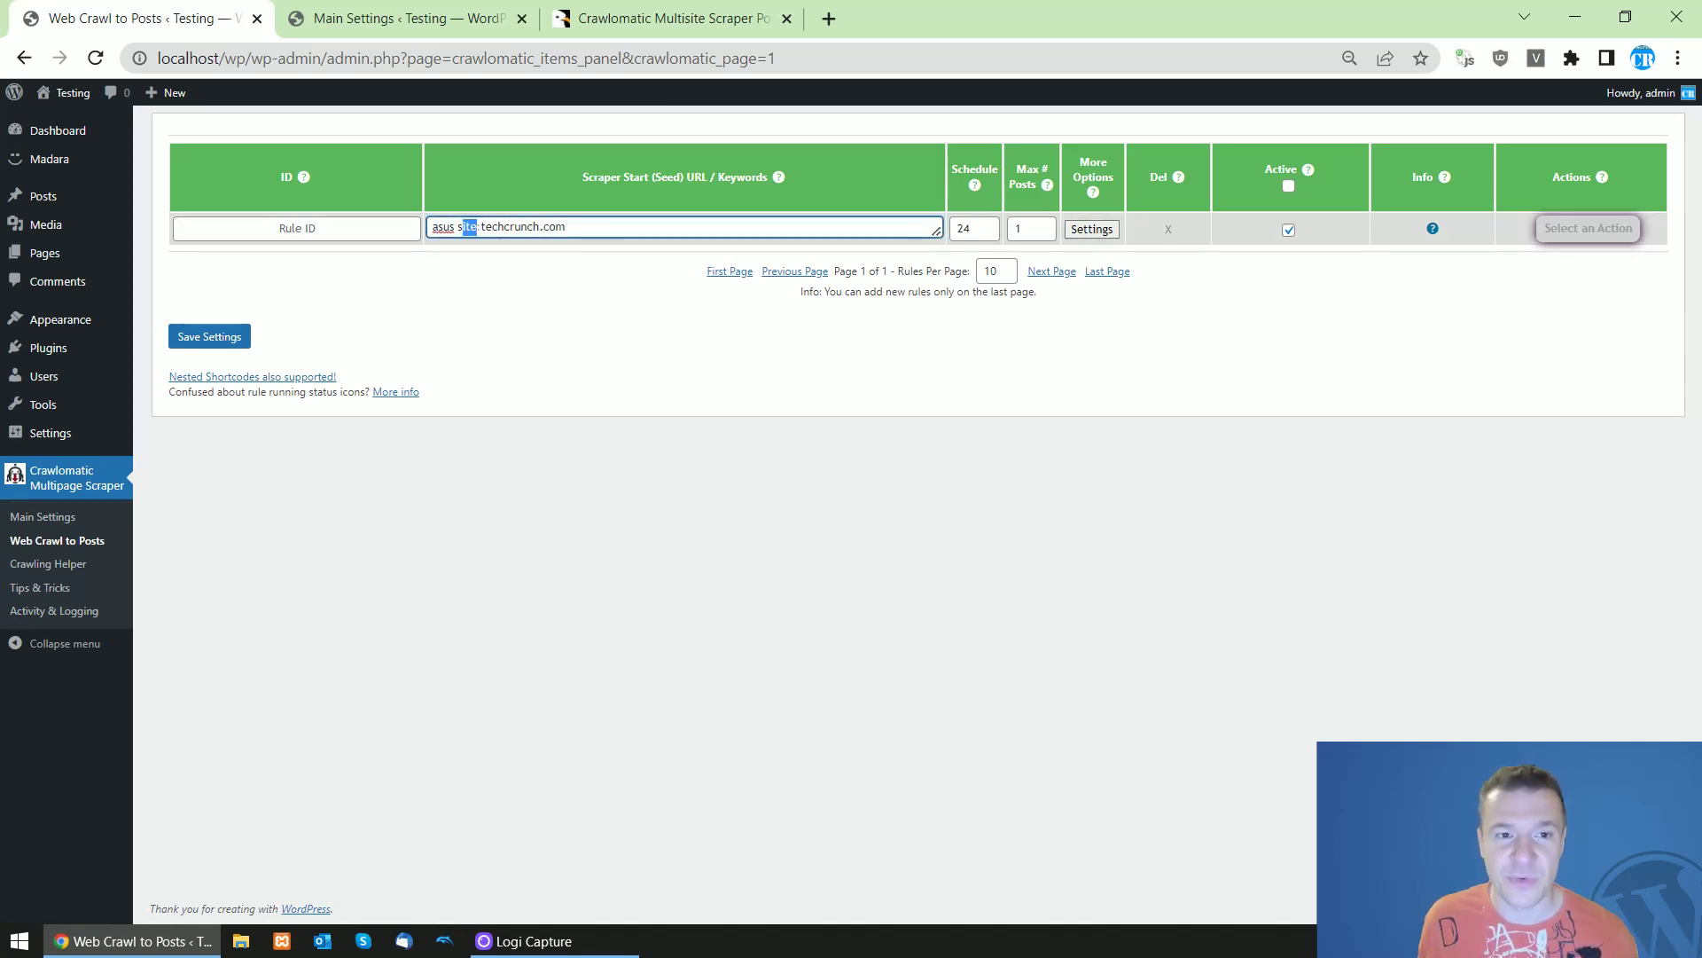
click(236, 335)
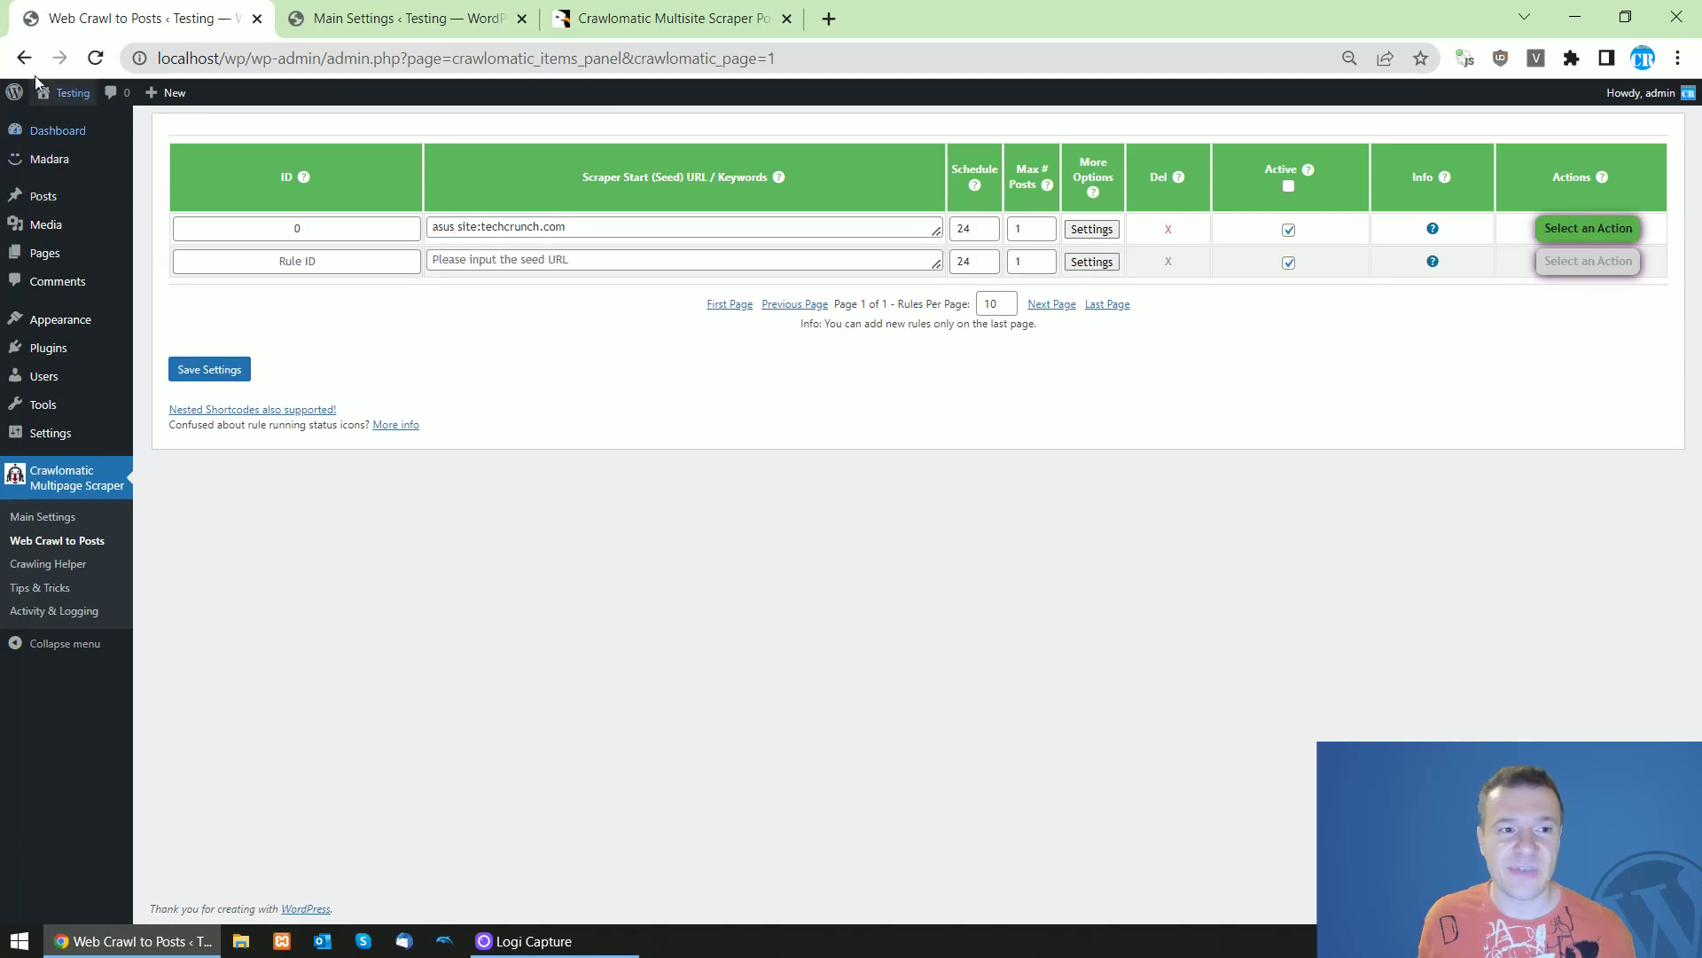
mouse_move(62, 92)
click(57, 124)
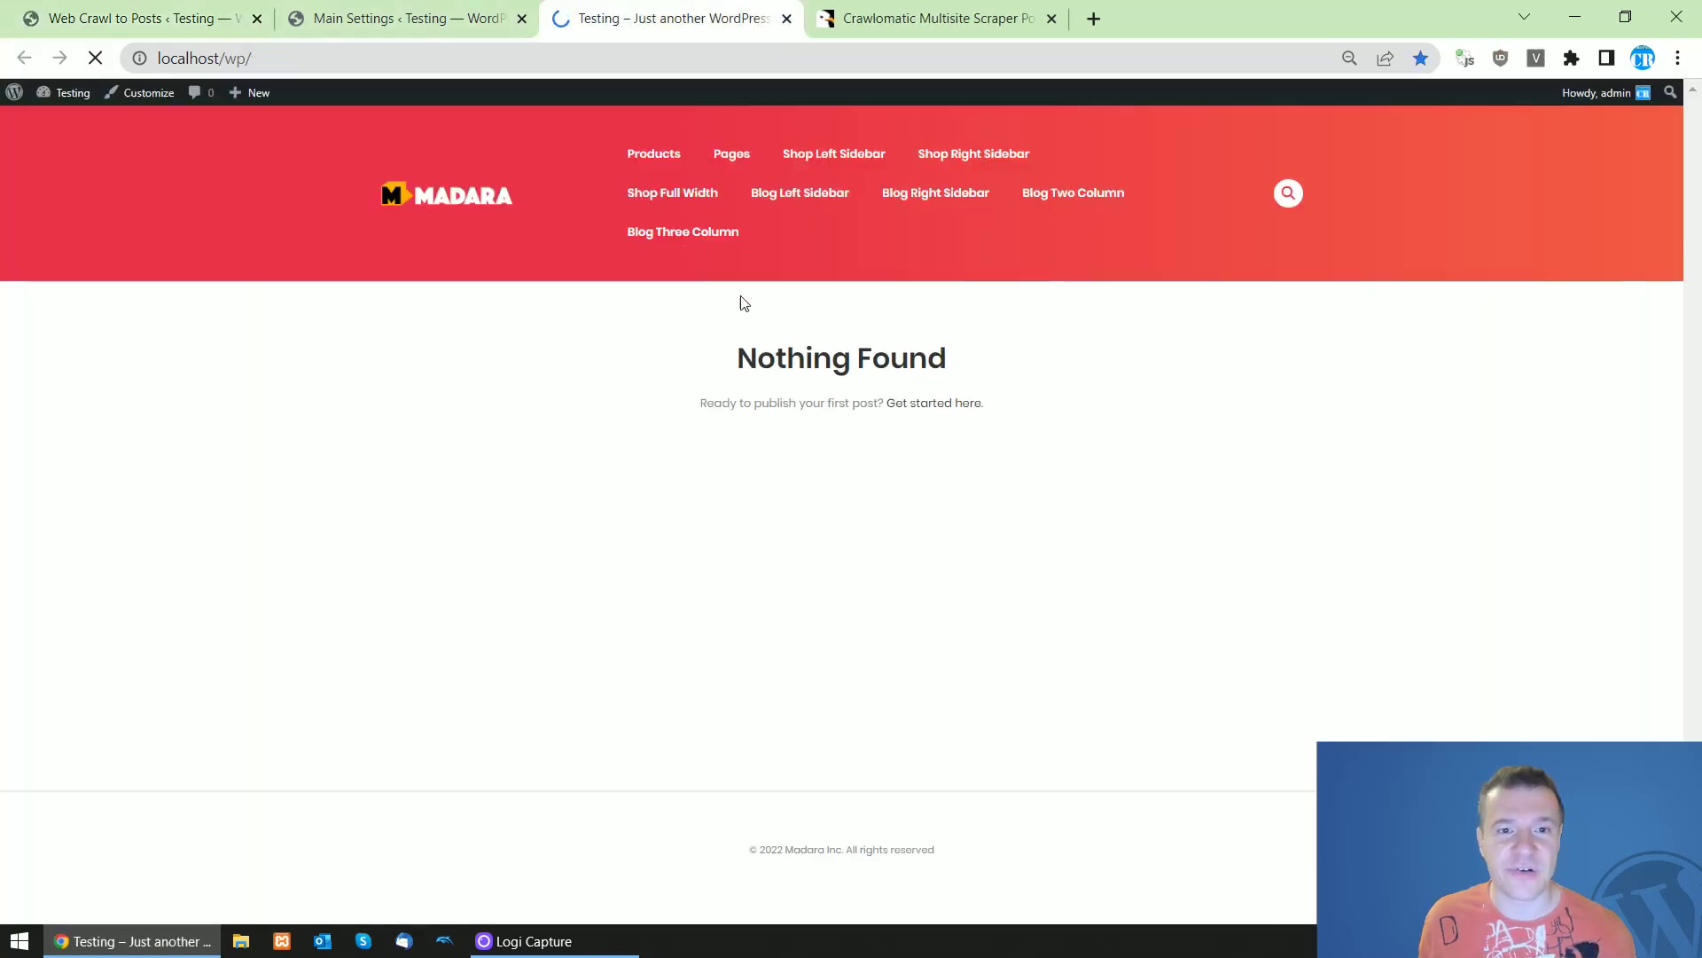
Run the asus rule now and reload the site front end to show new posts
key(ctrl+1)
click(1565, 232)
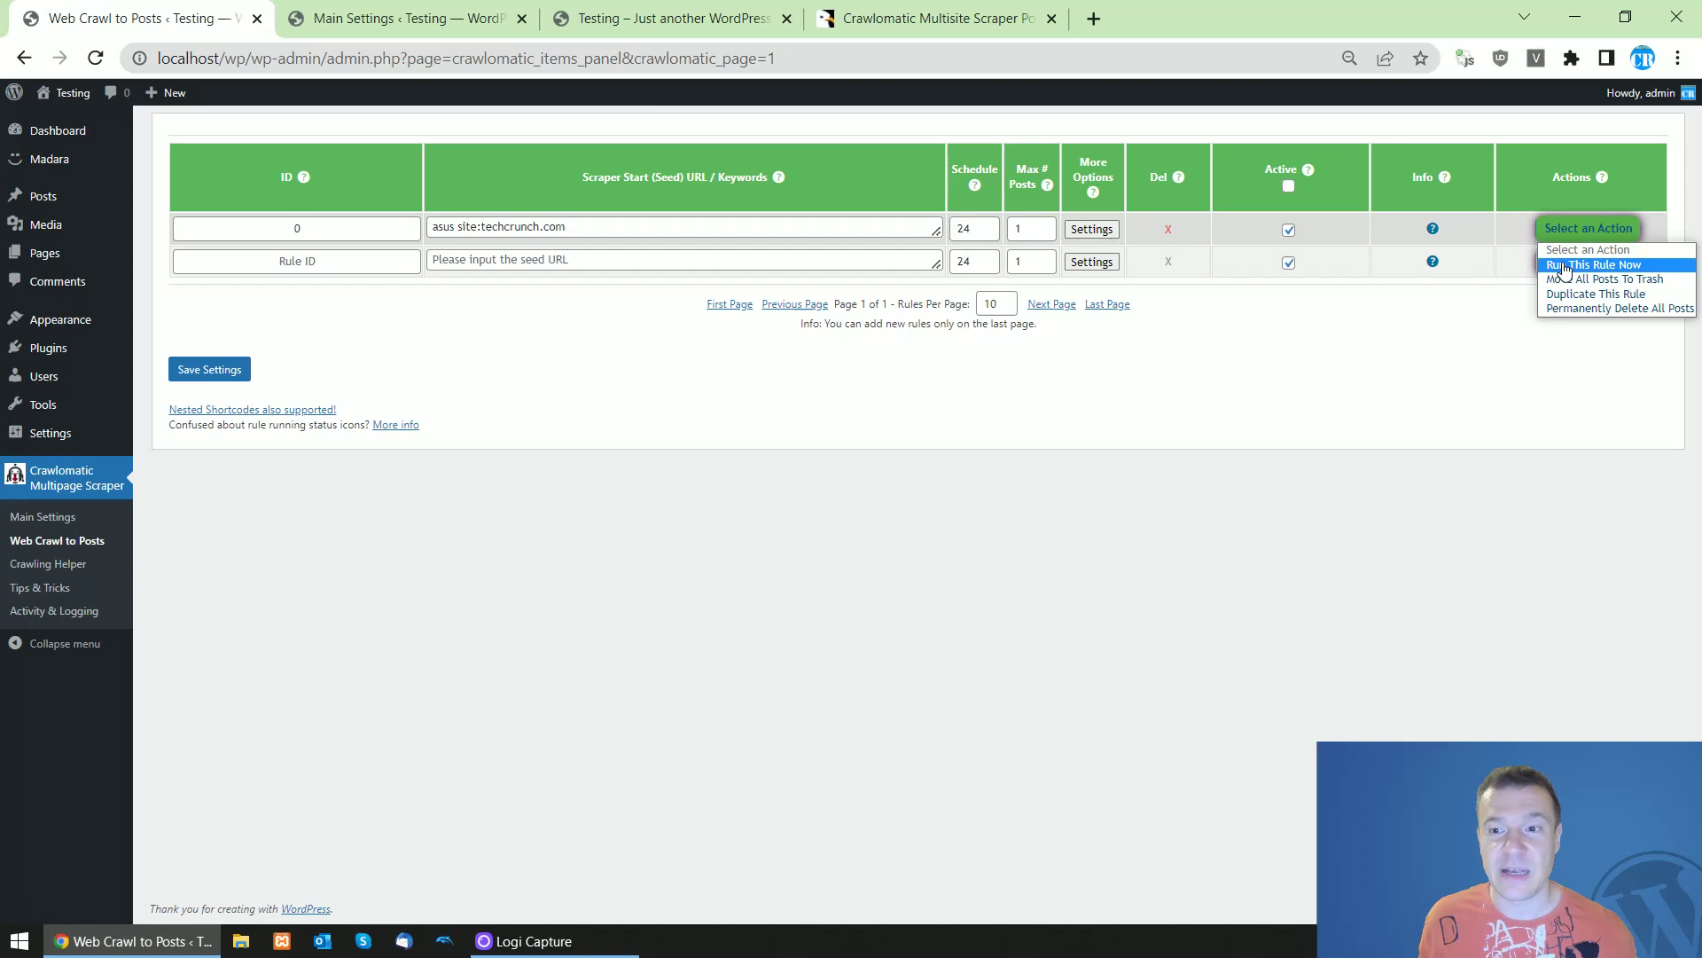
click(1565, 265)
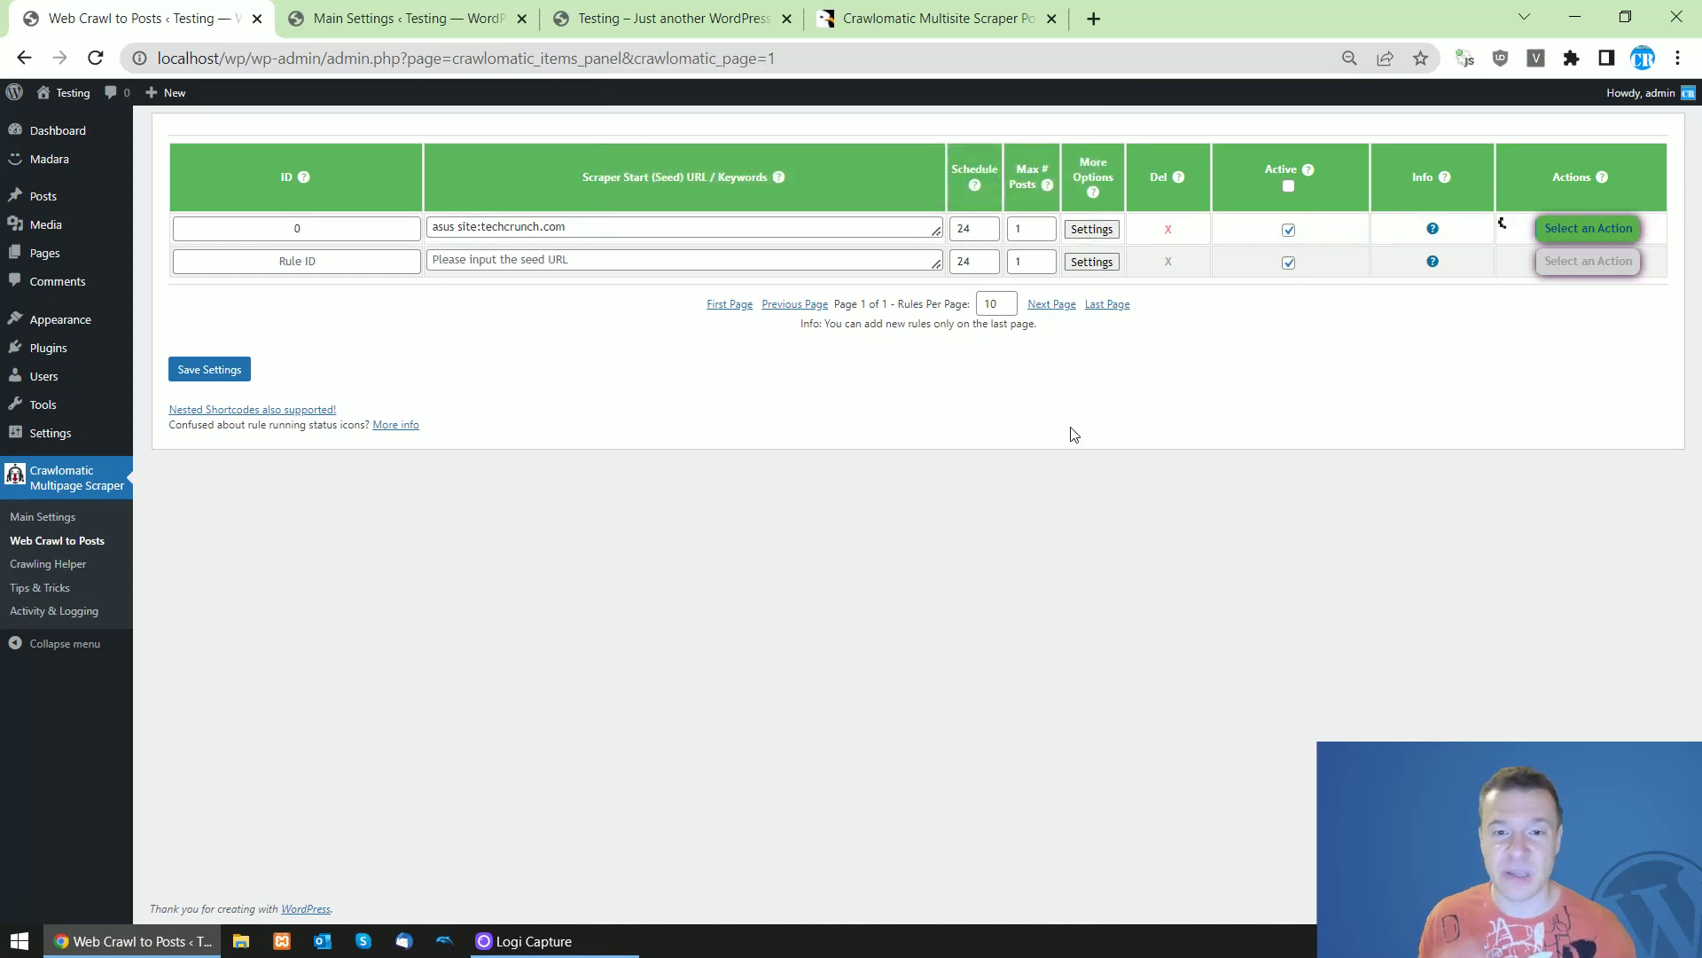
click(591, 13)
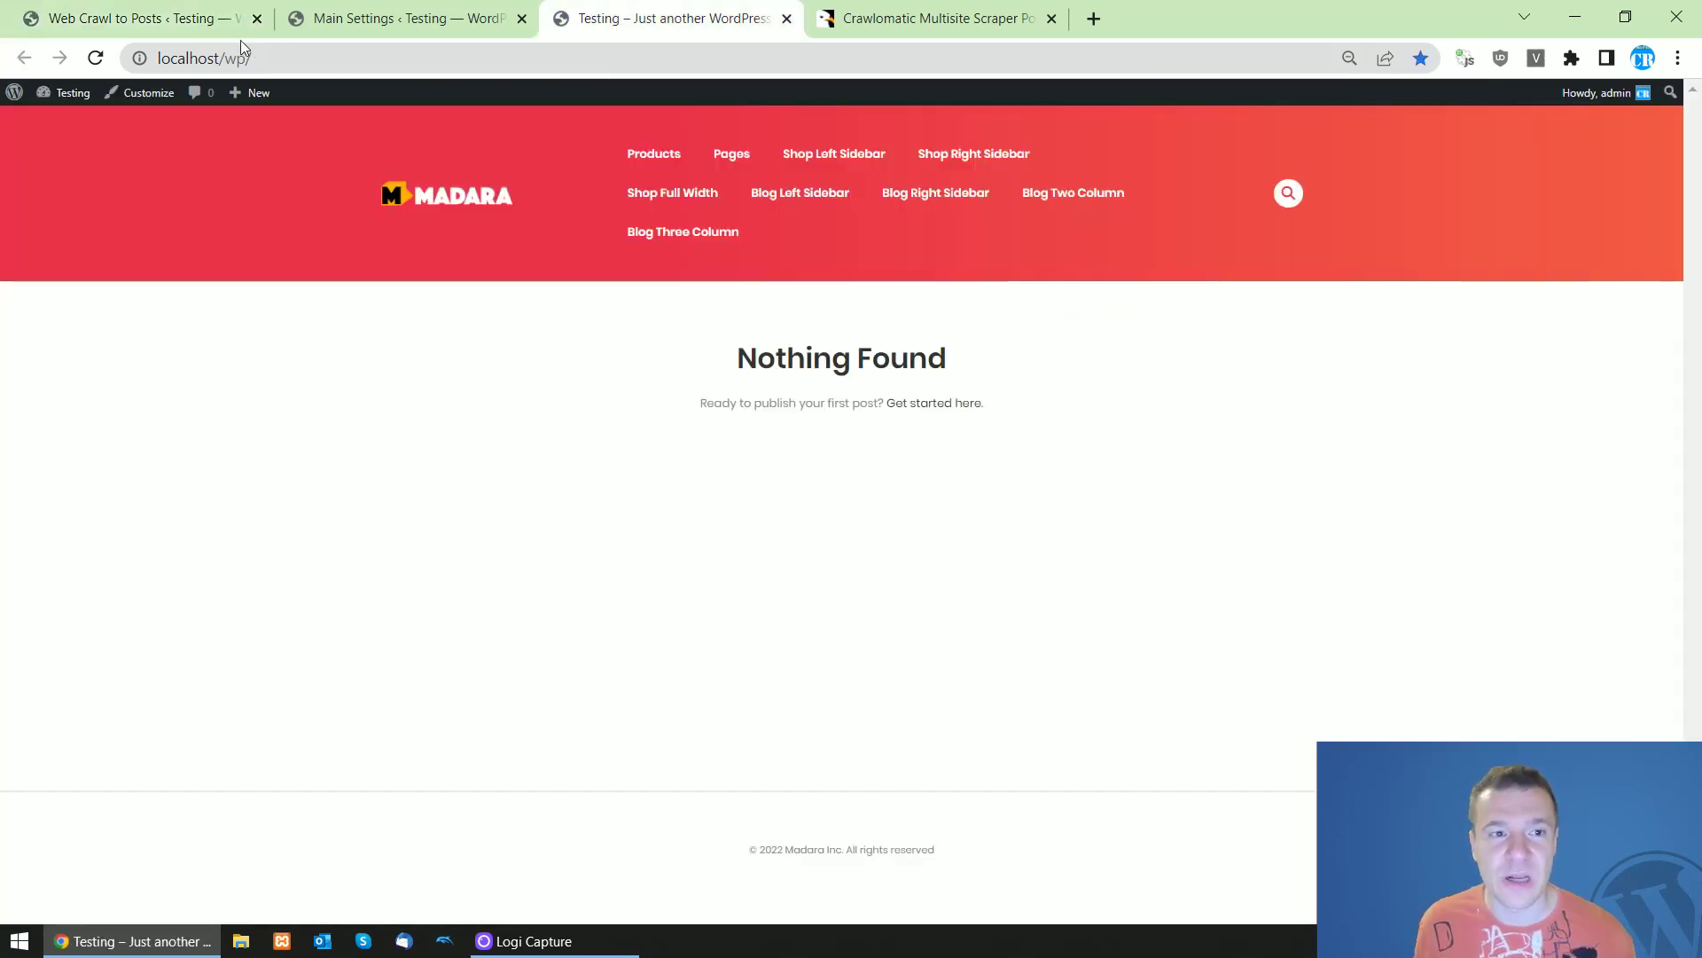
click(95, 57)
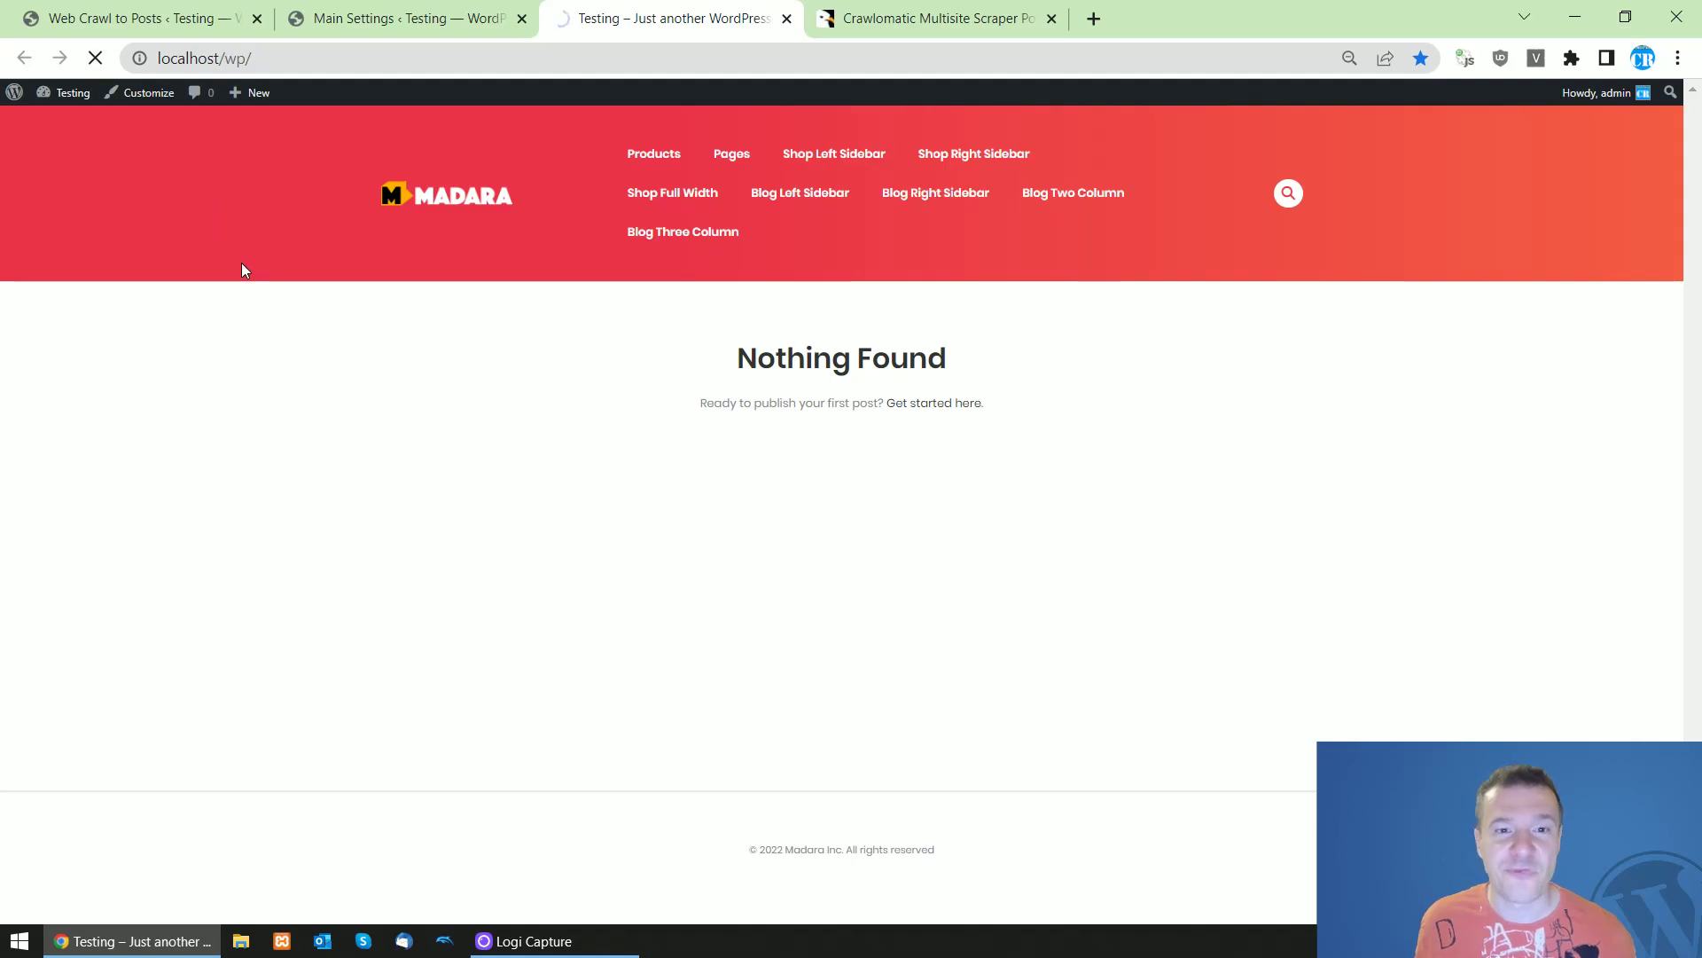
Open the imported Asus backdoor article and scroll through it
click(473, 418)
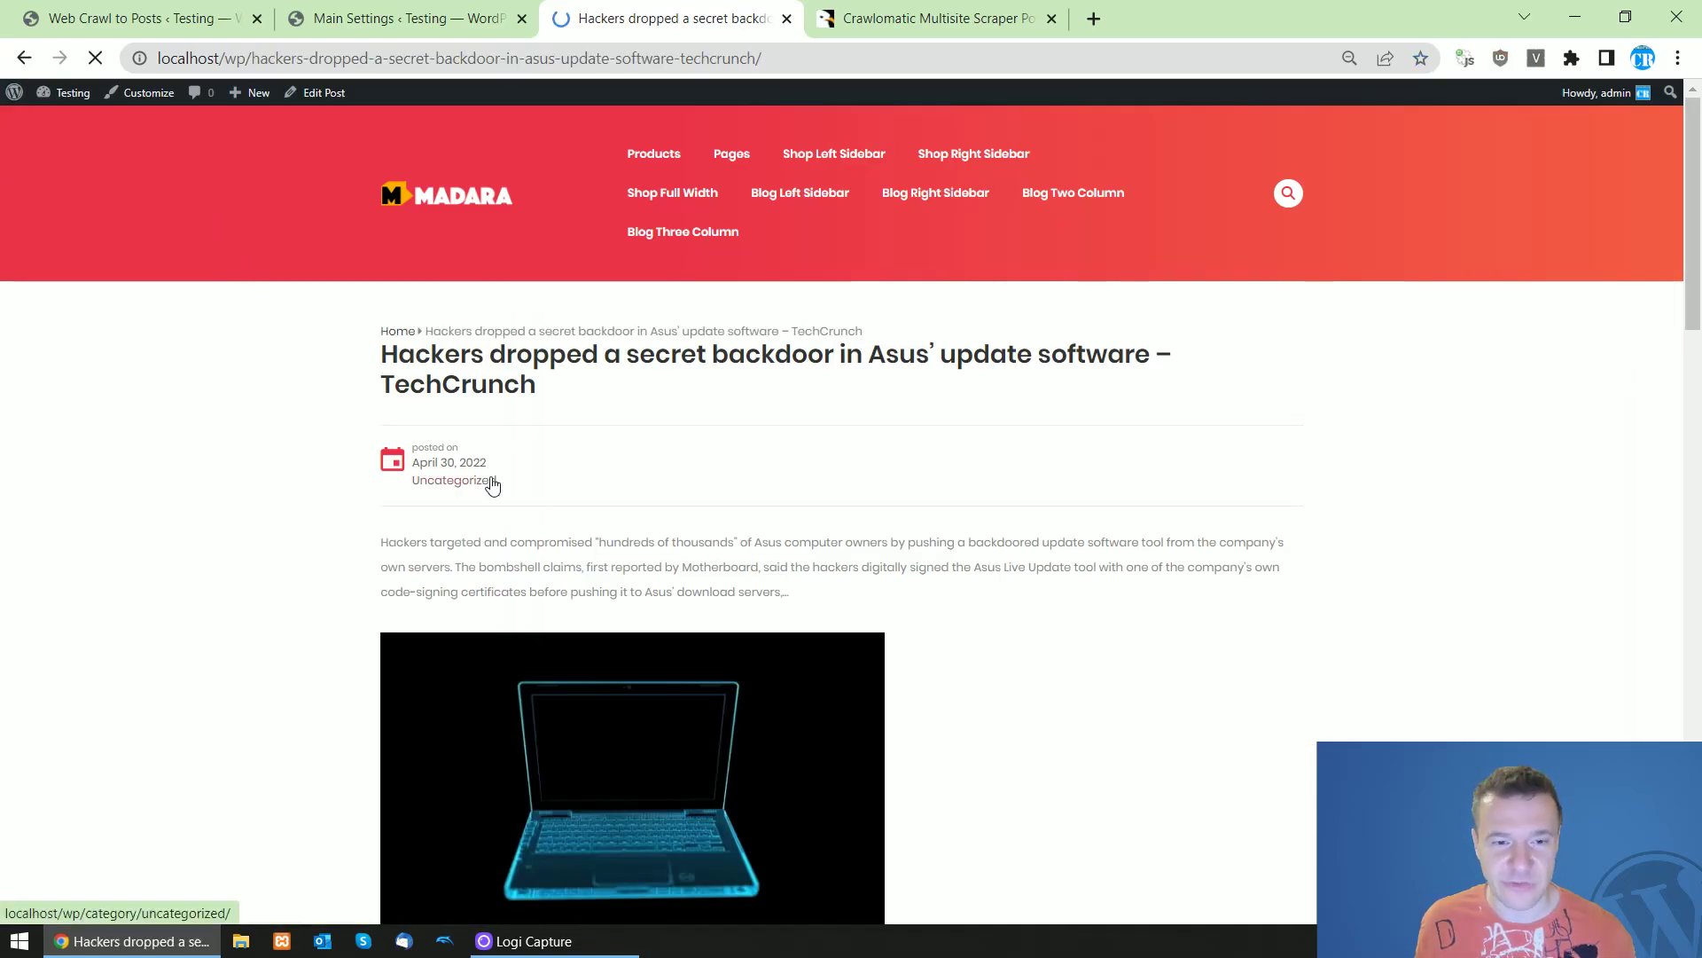
scroll(493, 486, down, 15)
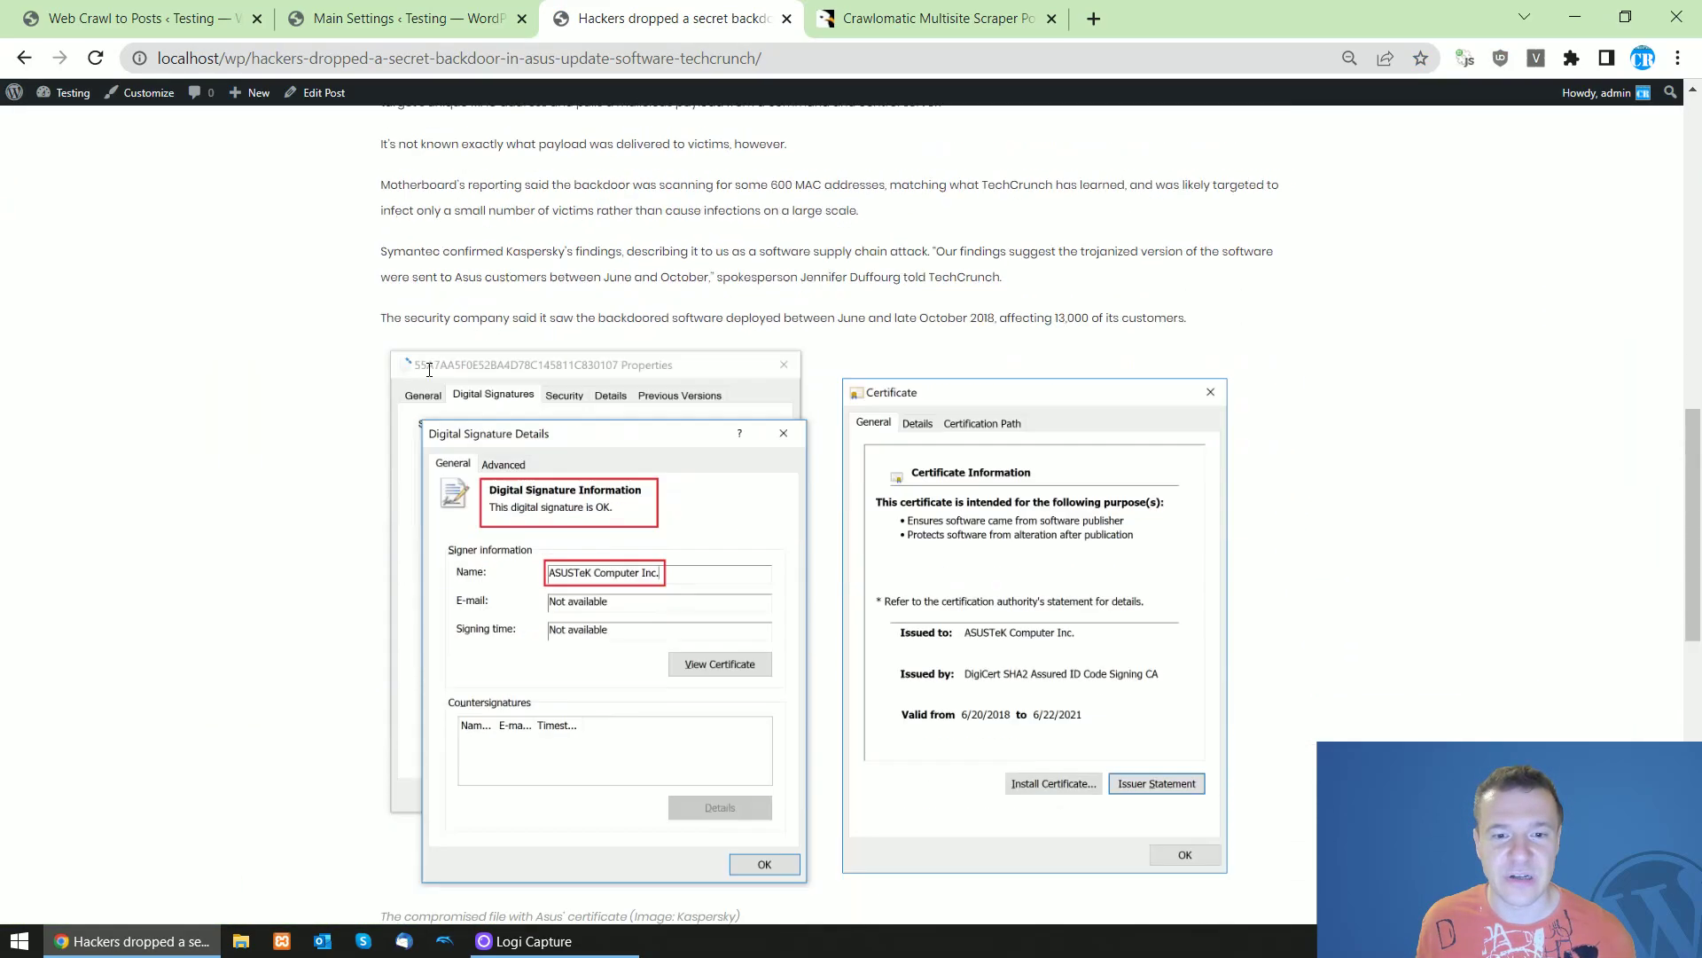
scroll(443, 368, down, 12)
scroll(488, 408, up, 5)
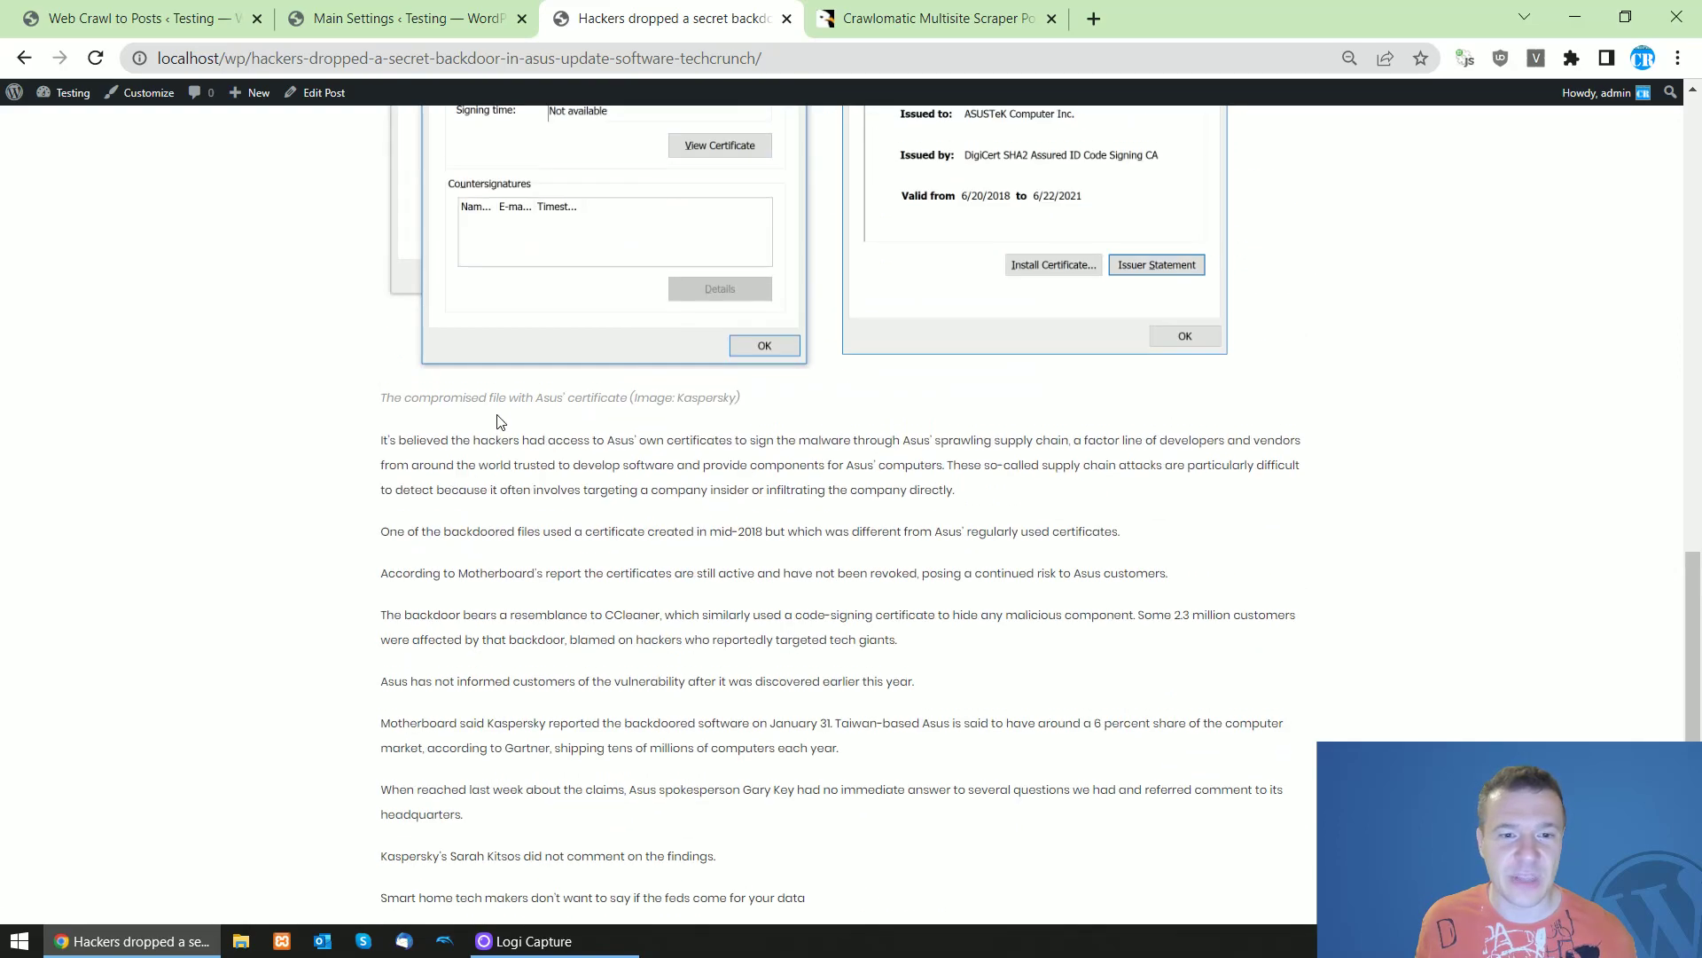
scroll(532, 514, up, 12)
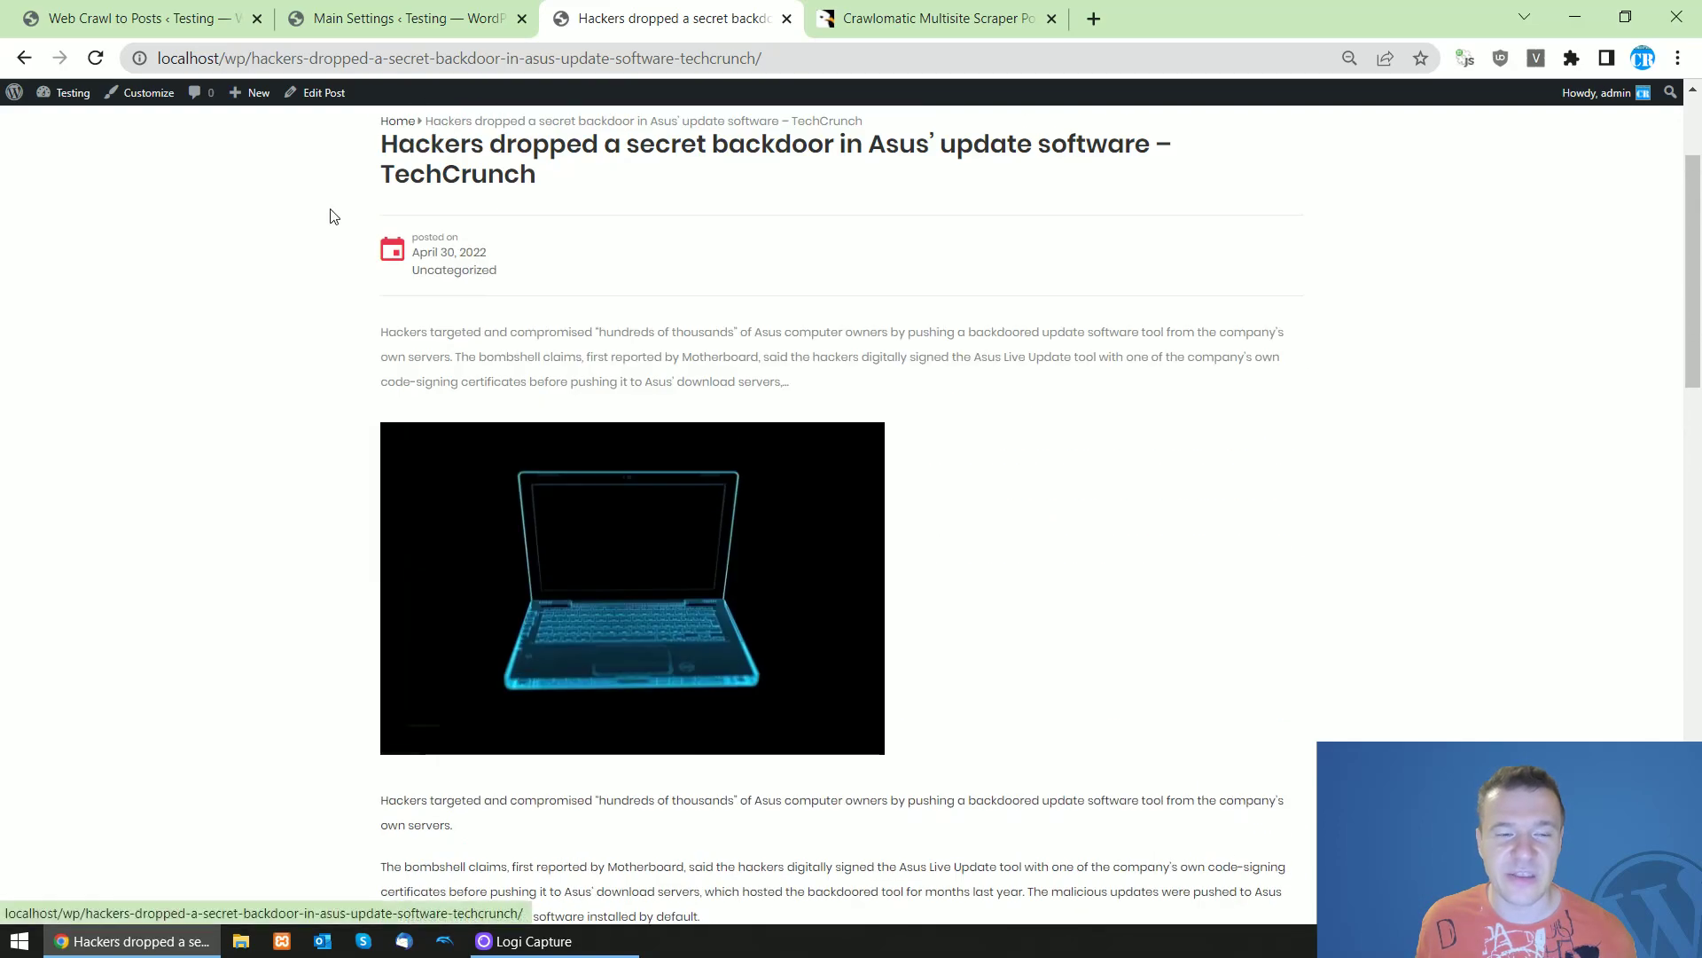
Open Crawlomatic's Activity & Logging page in a new tab and scroll to the Activity Log
click(155, 19)
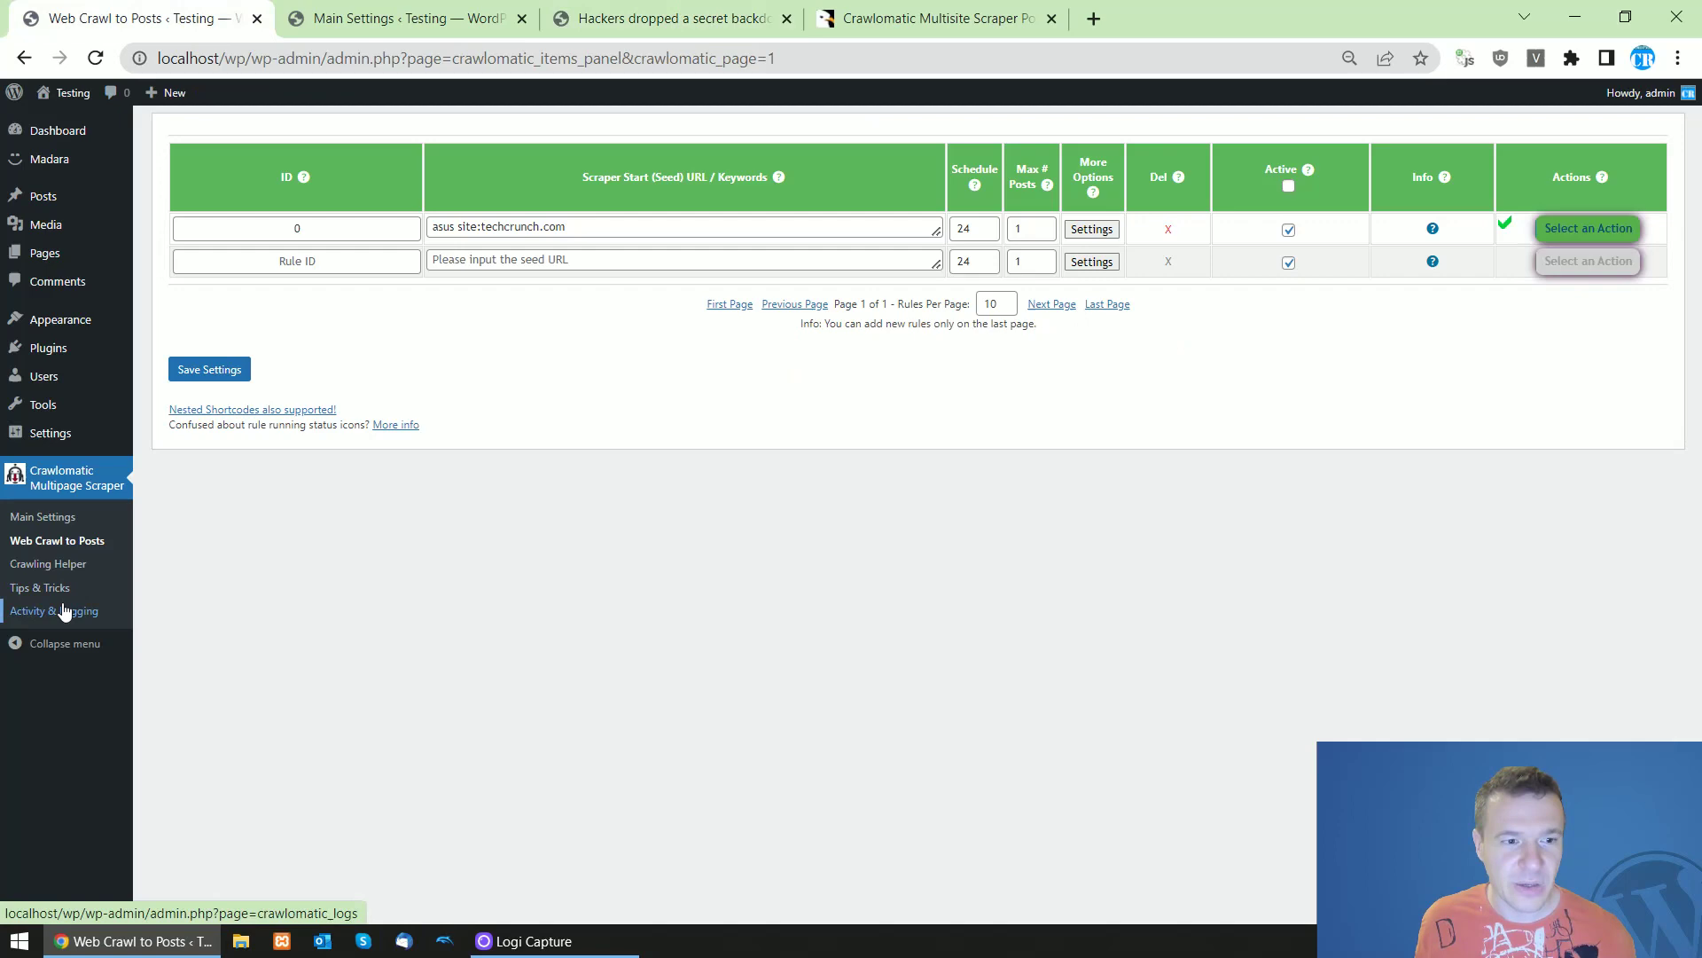
middle_click(43, 516)
click(886, 18)
scroll(550, 408, down, 7)
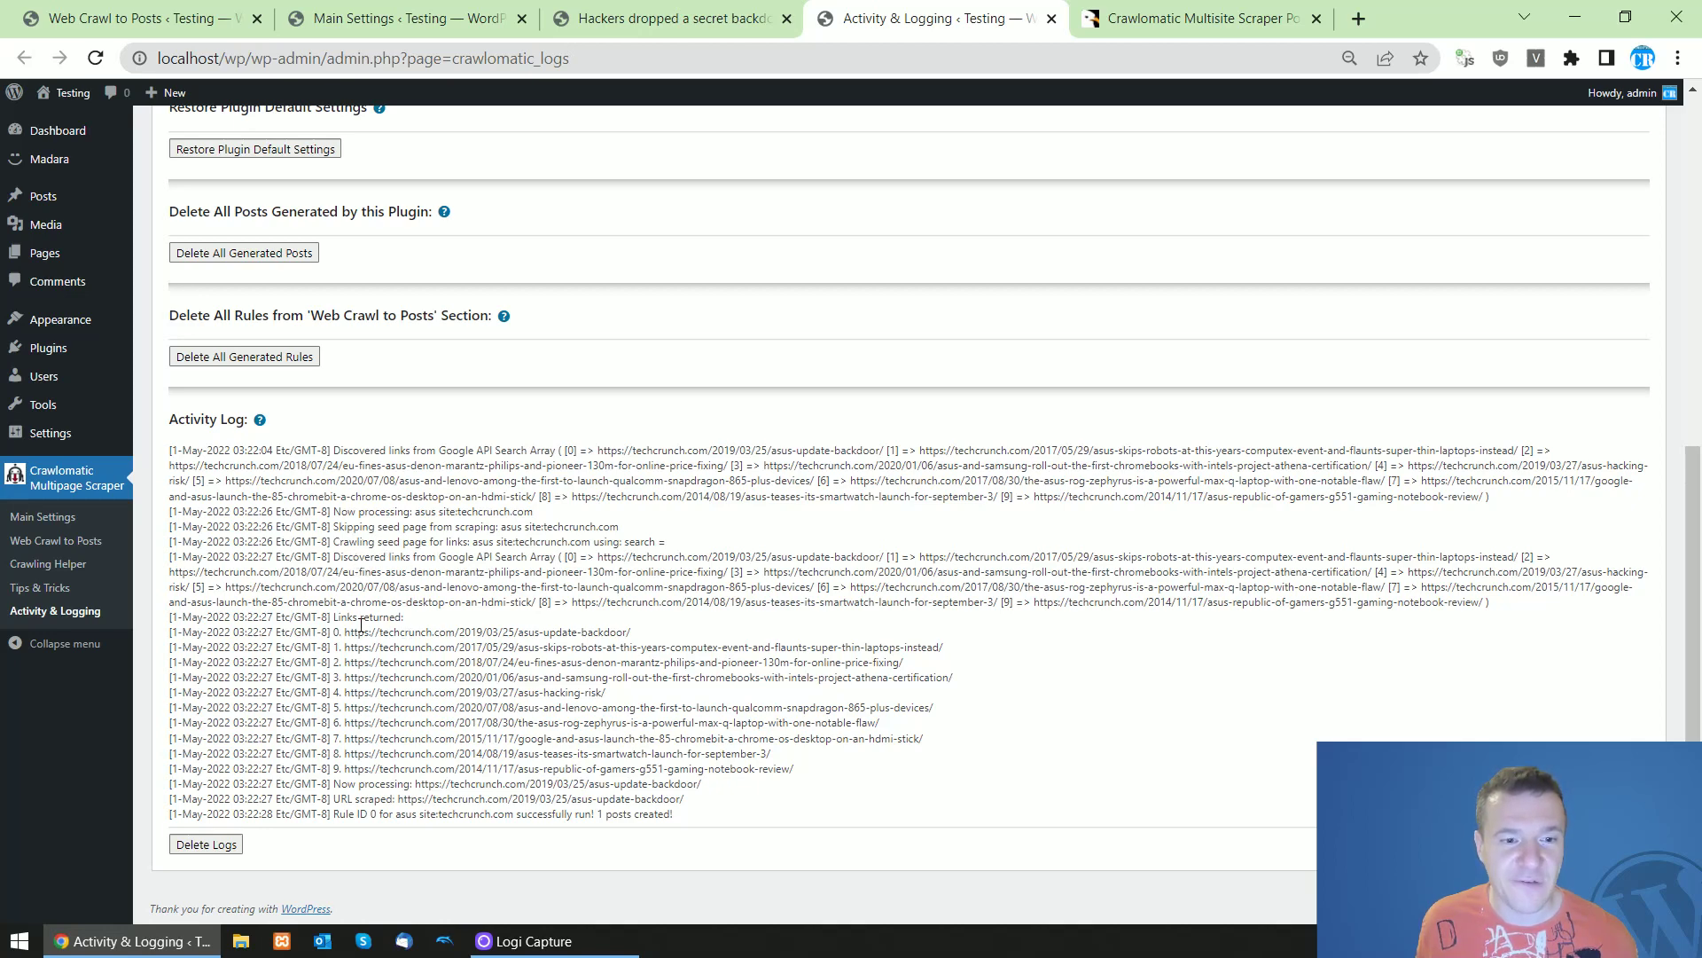
Review the log's ten returned TechCrunch links, searching for 'asus', then return to the rules table
drag(345, 632, 800, 772)
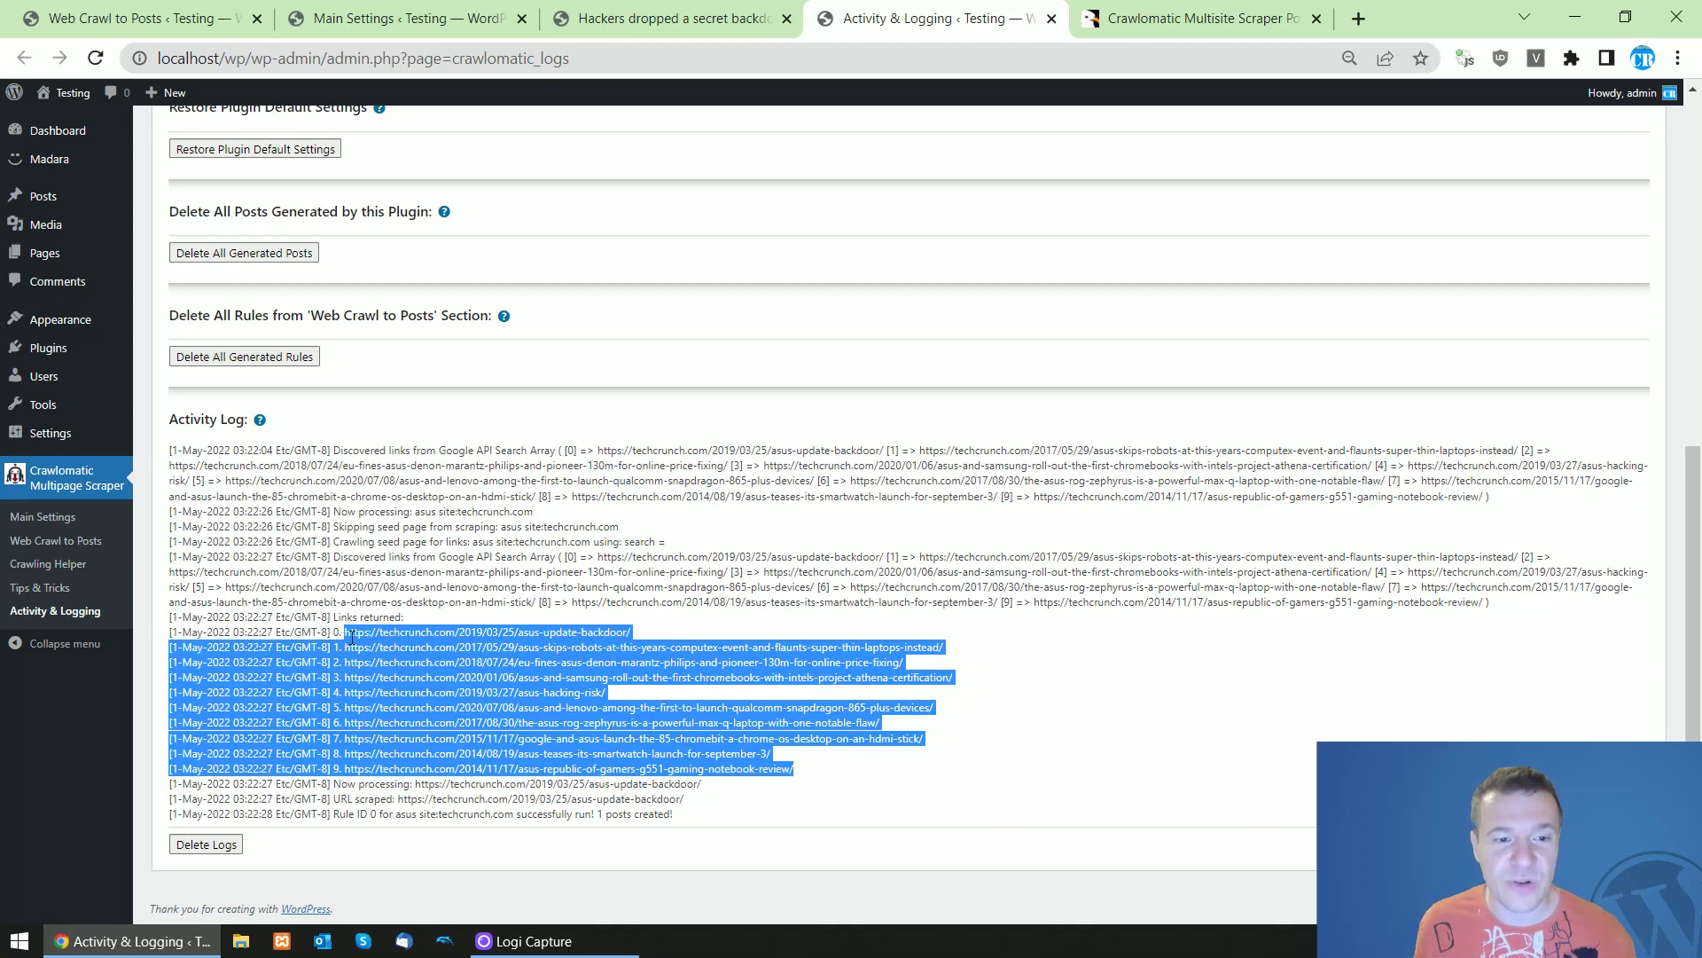
double_click(531, 632)
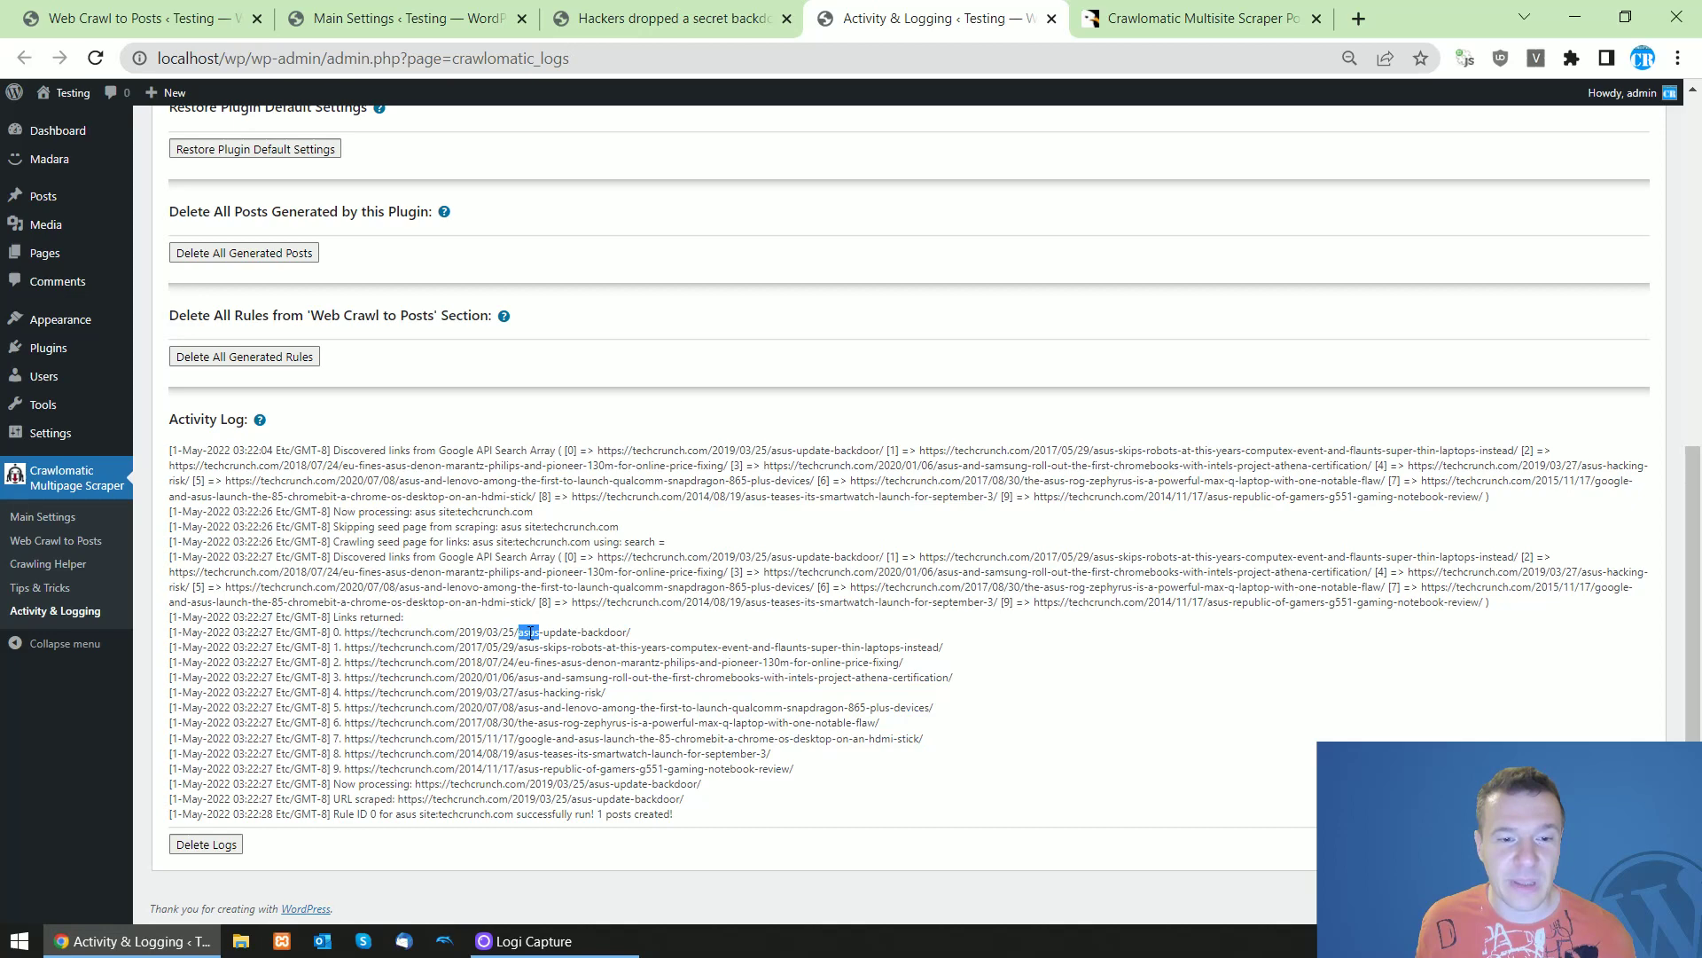
key(ctrl+f)
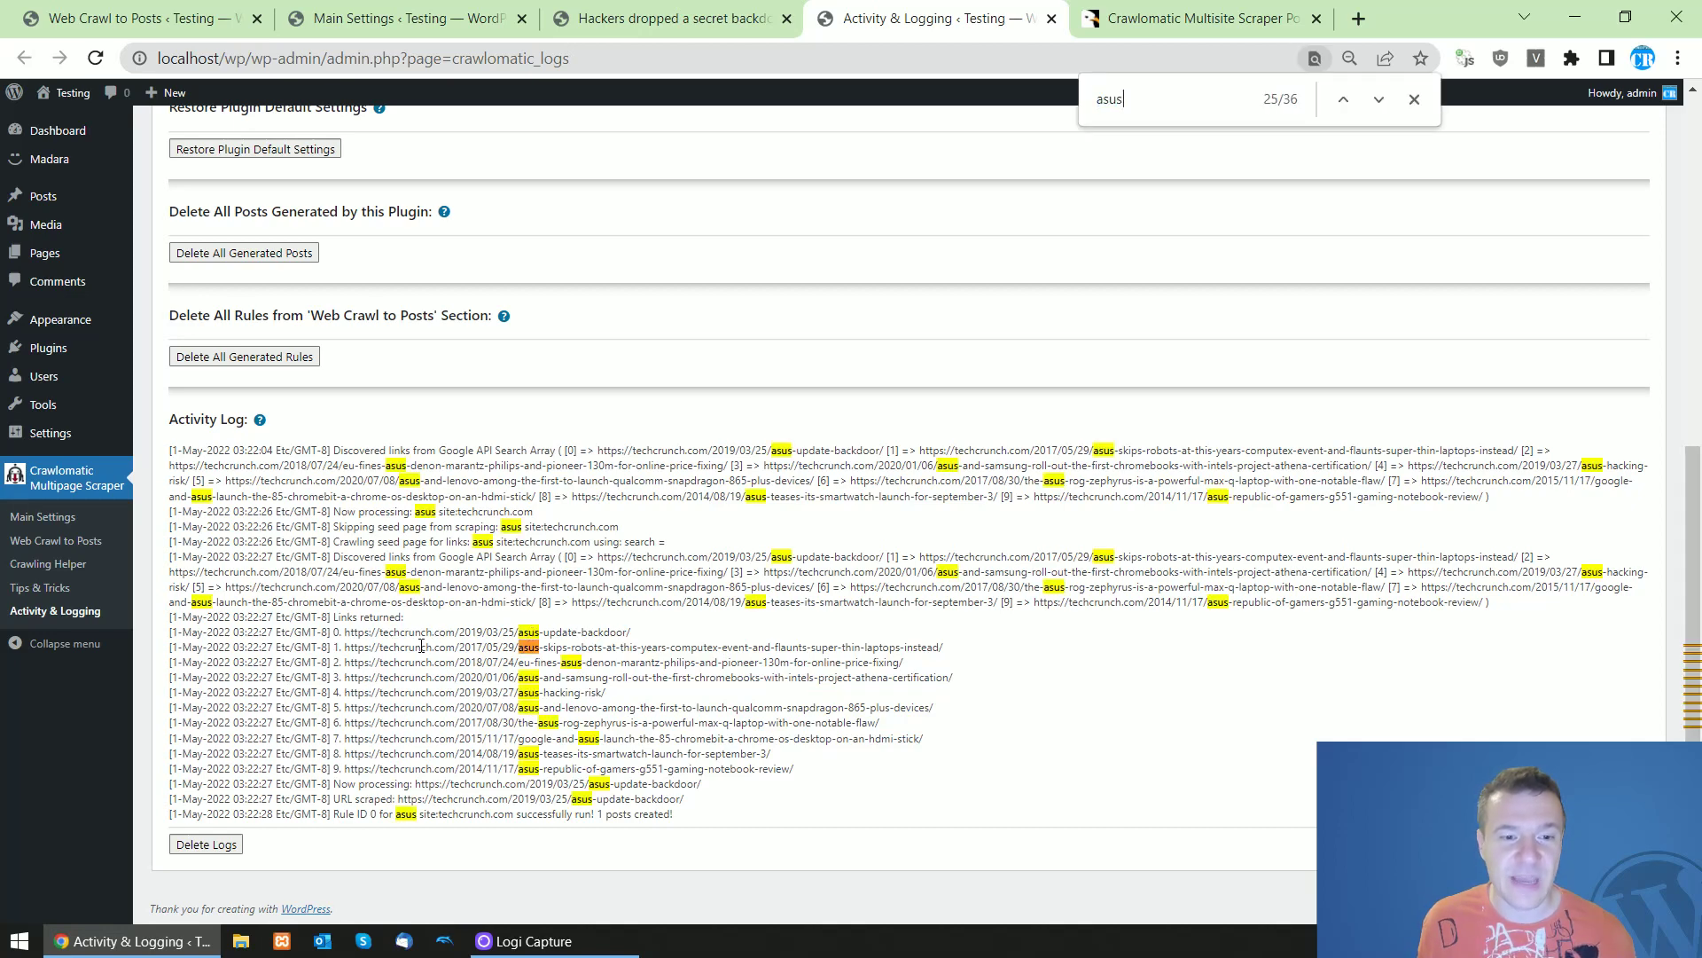
double_click(406, 632)
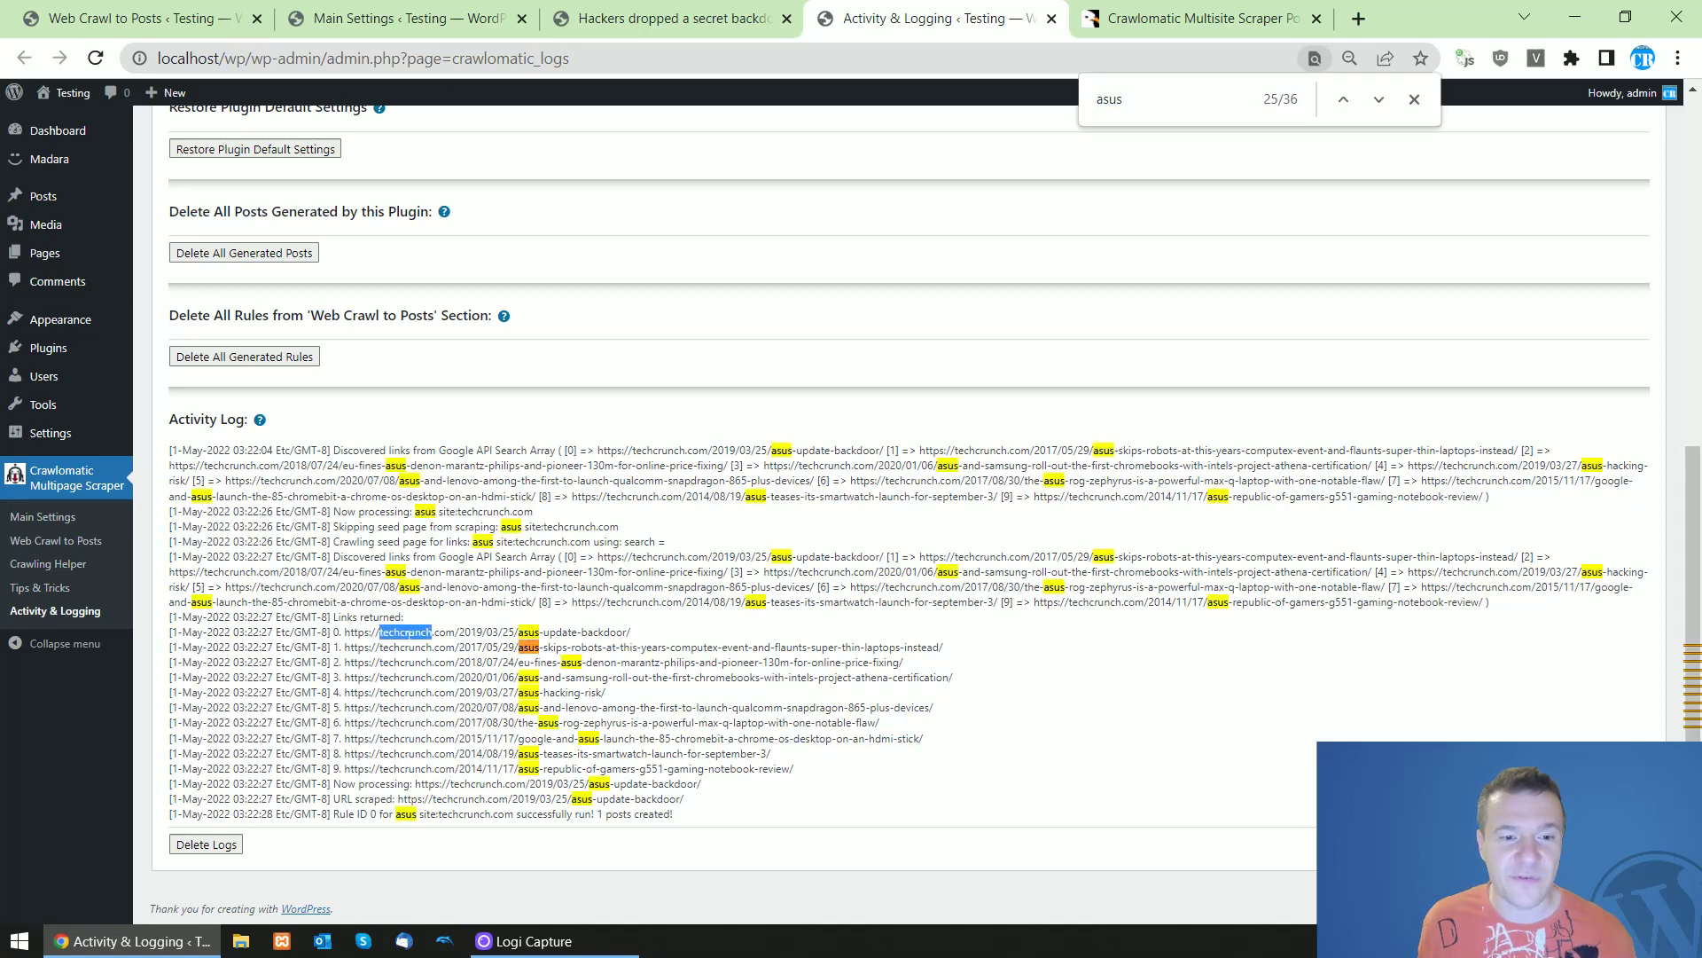
click(146, 11)
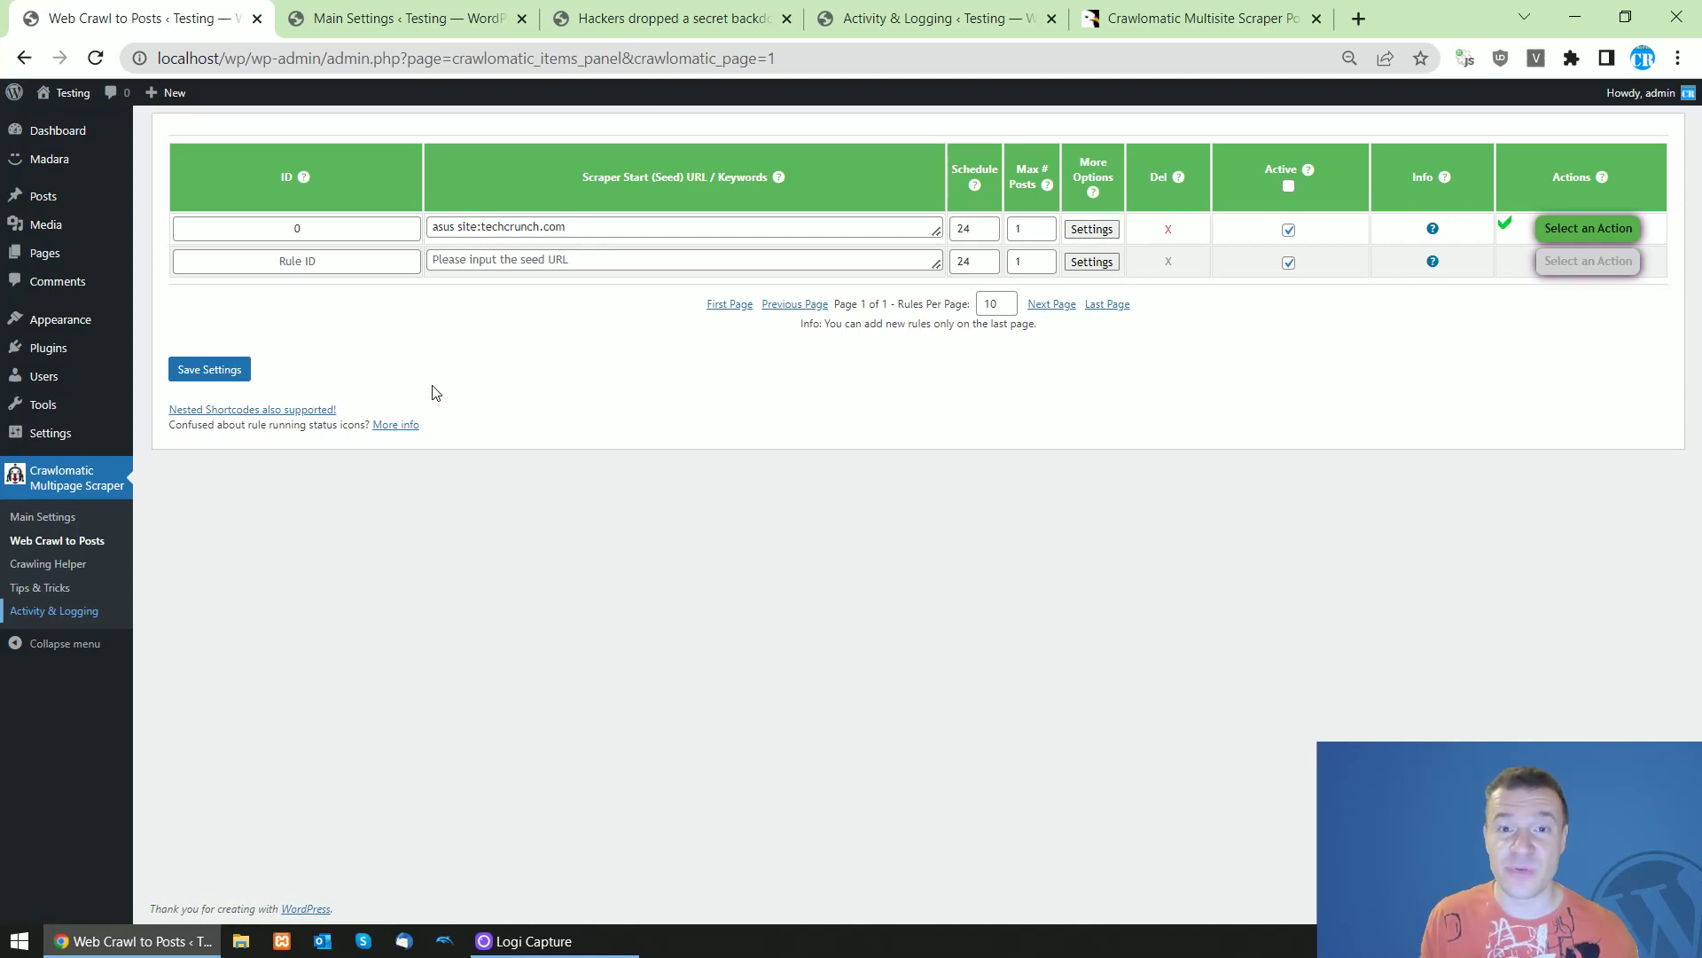
Open Crawlomatic Main Settings and locate the Google Search API Options section
click(74, 518)
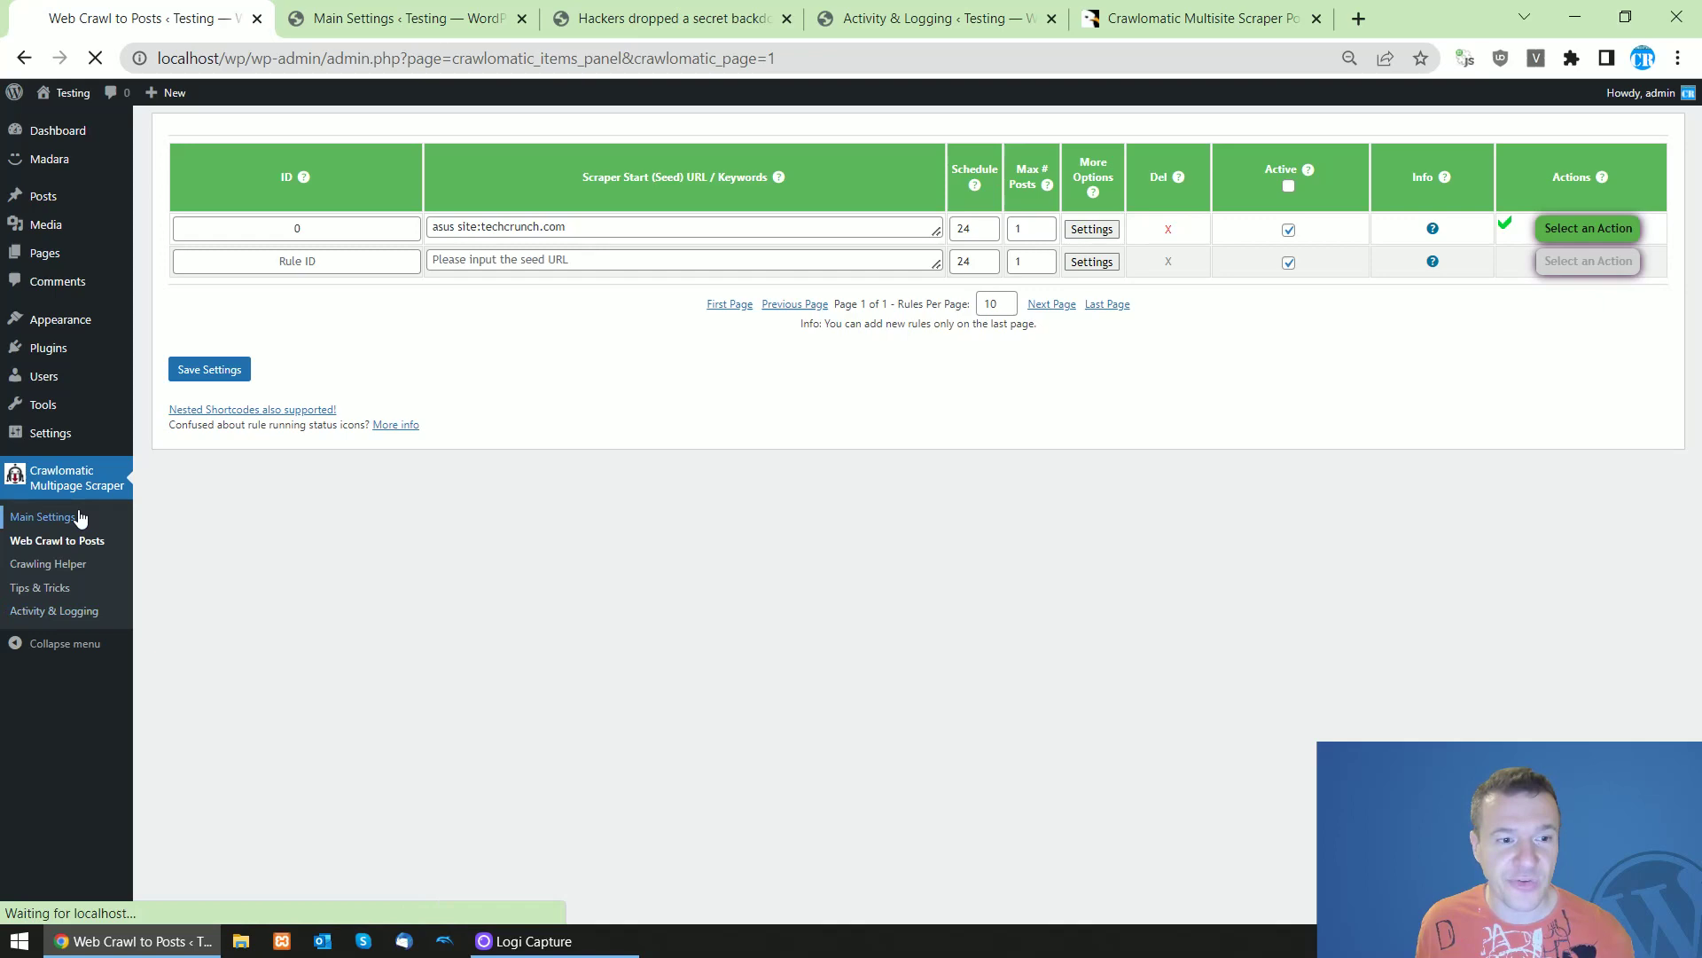
scroll(372, 510, down, 5)
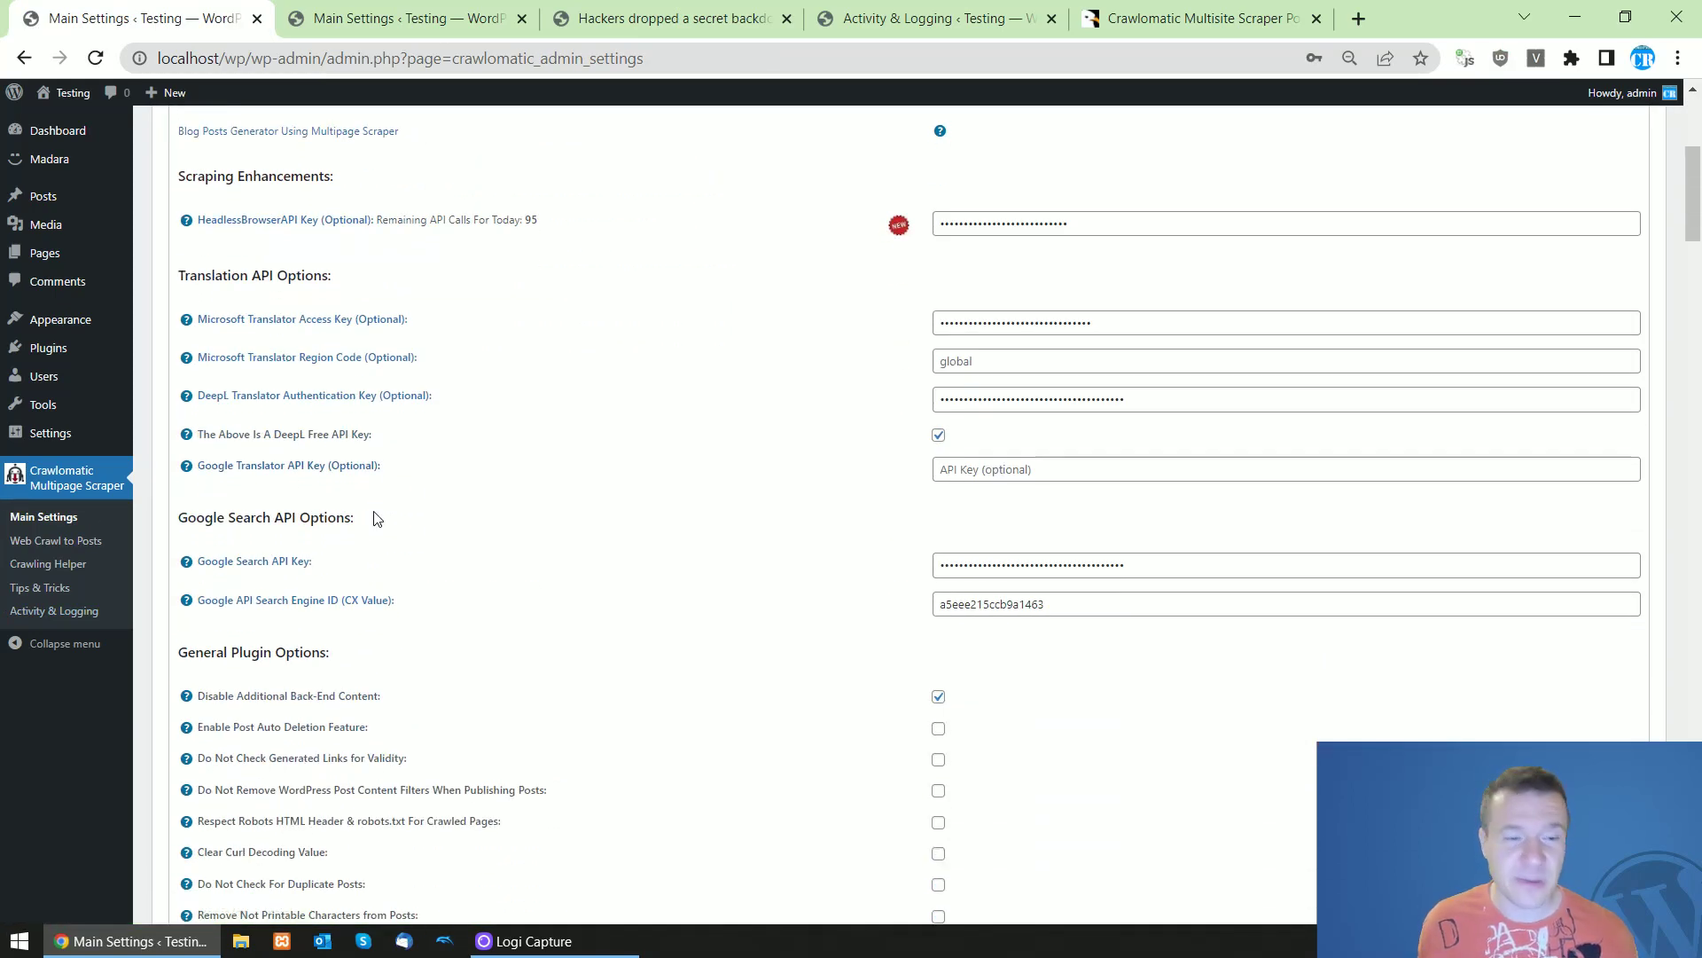
drag(177, 524, 337, 522)
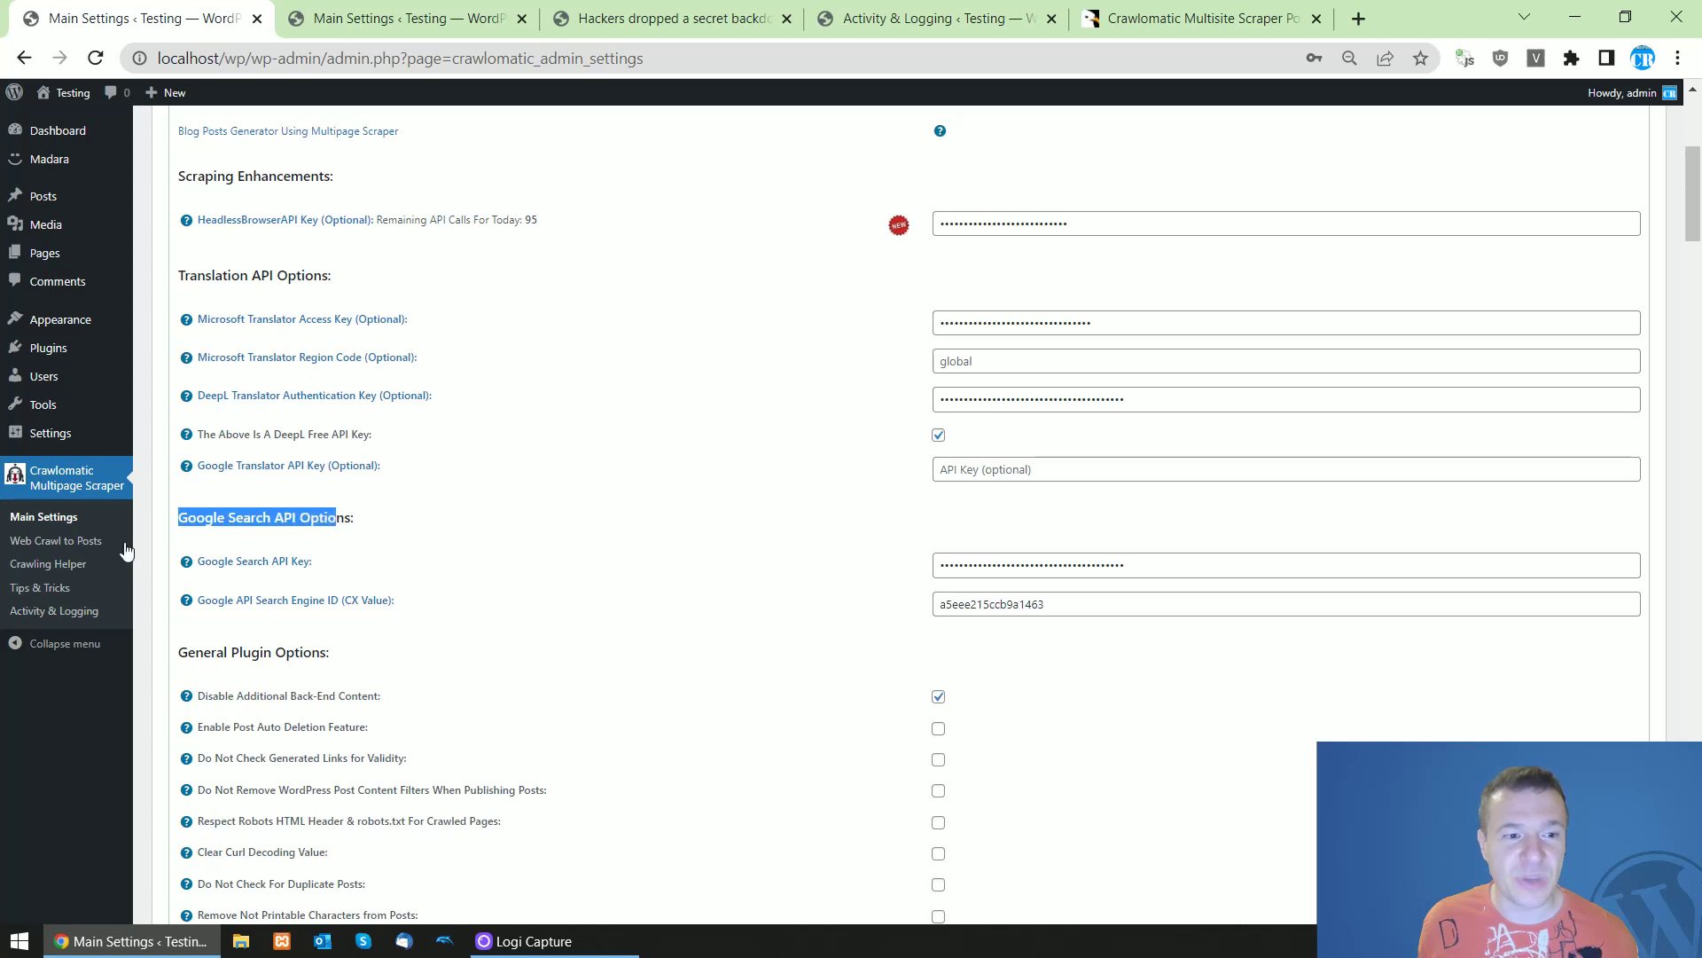
drag(178, 522, 365, 548)
click(317, 577)
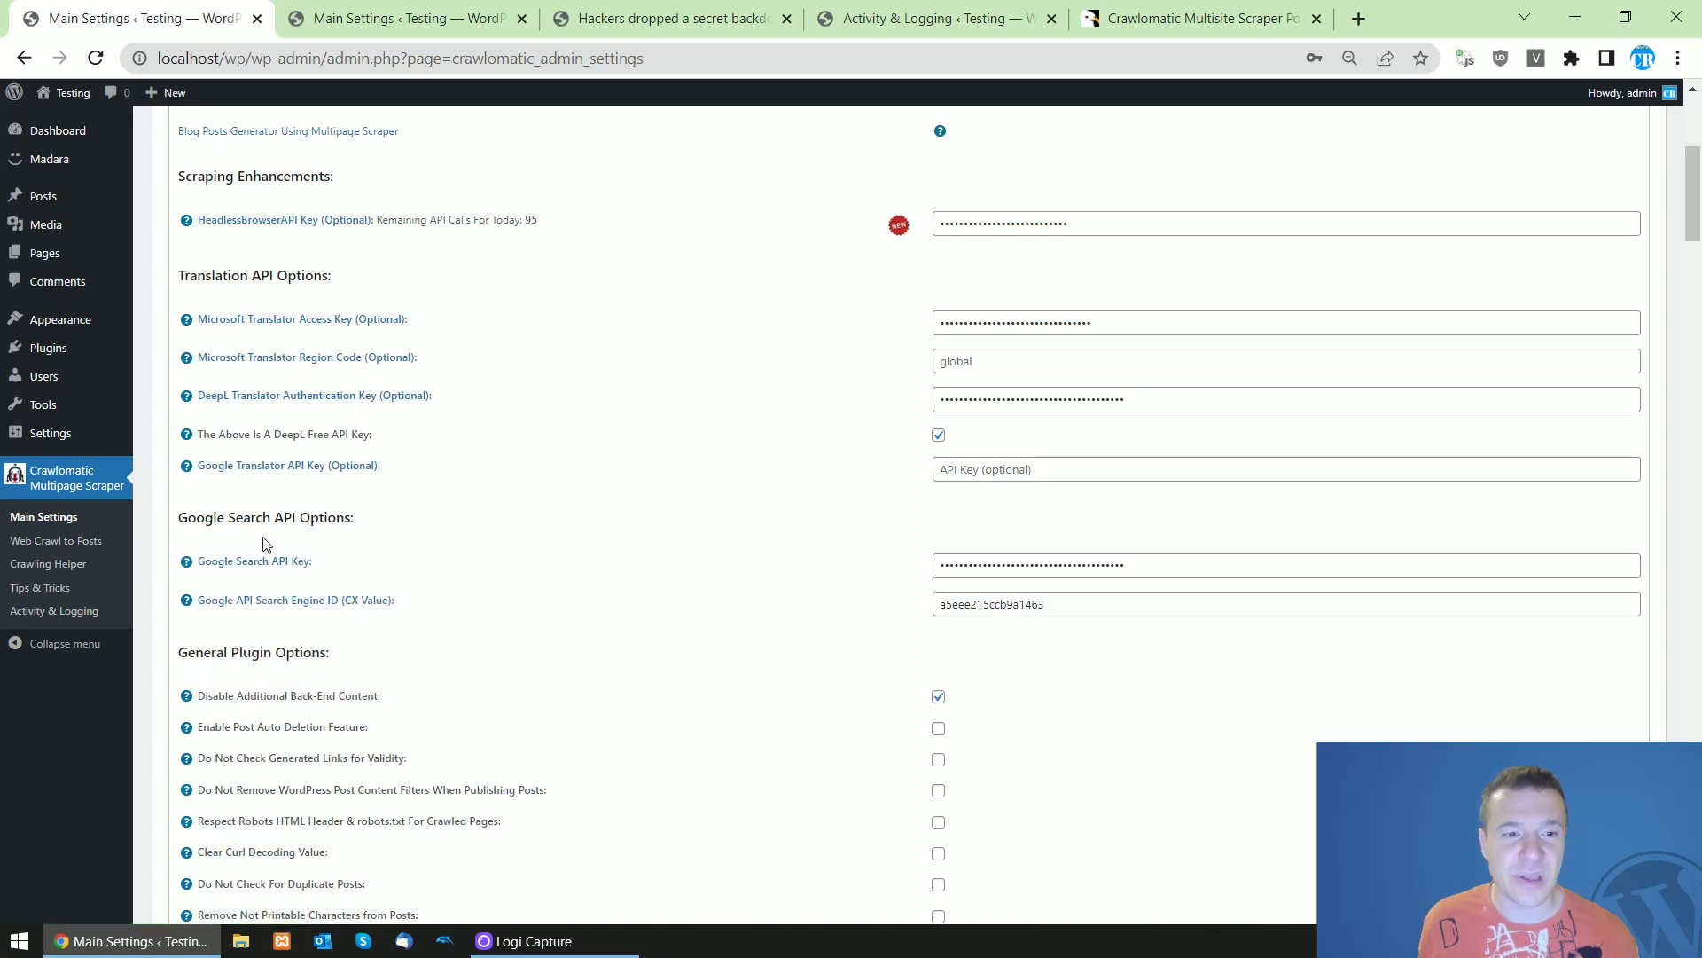
Open the Google Cloud credentials page via the Google Search API Key link
click(291, 572)
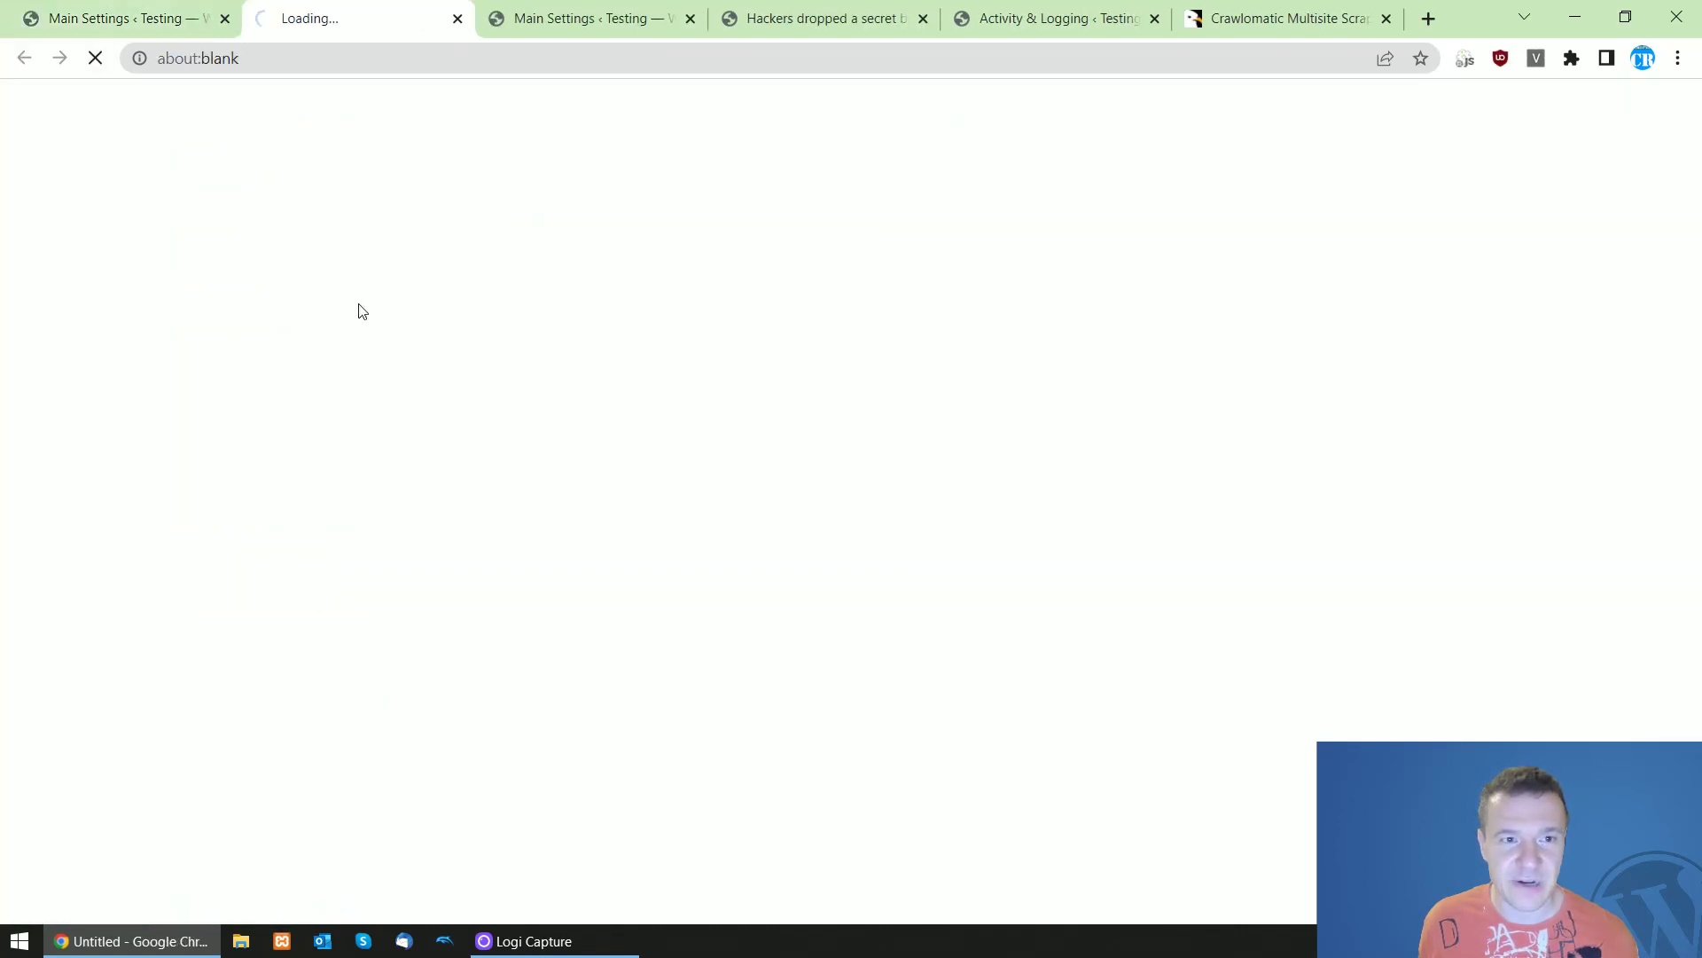
click(172, 5)
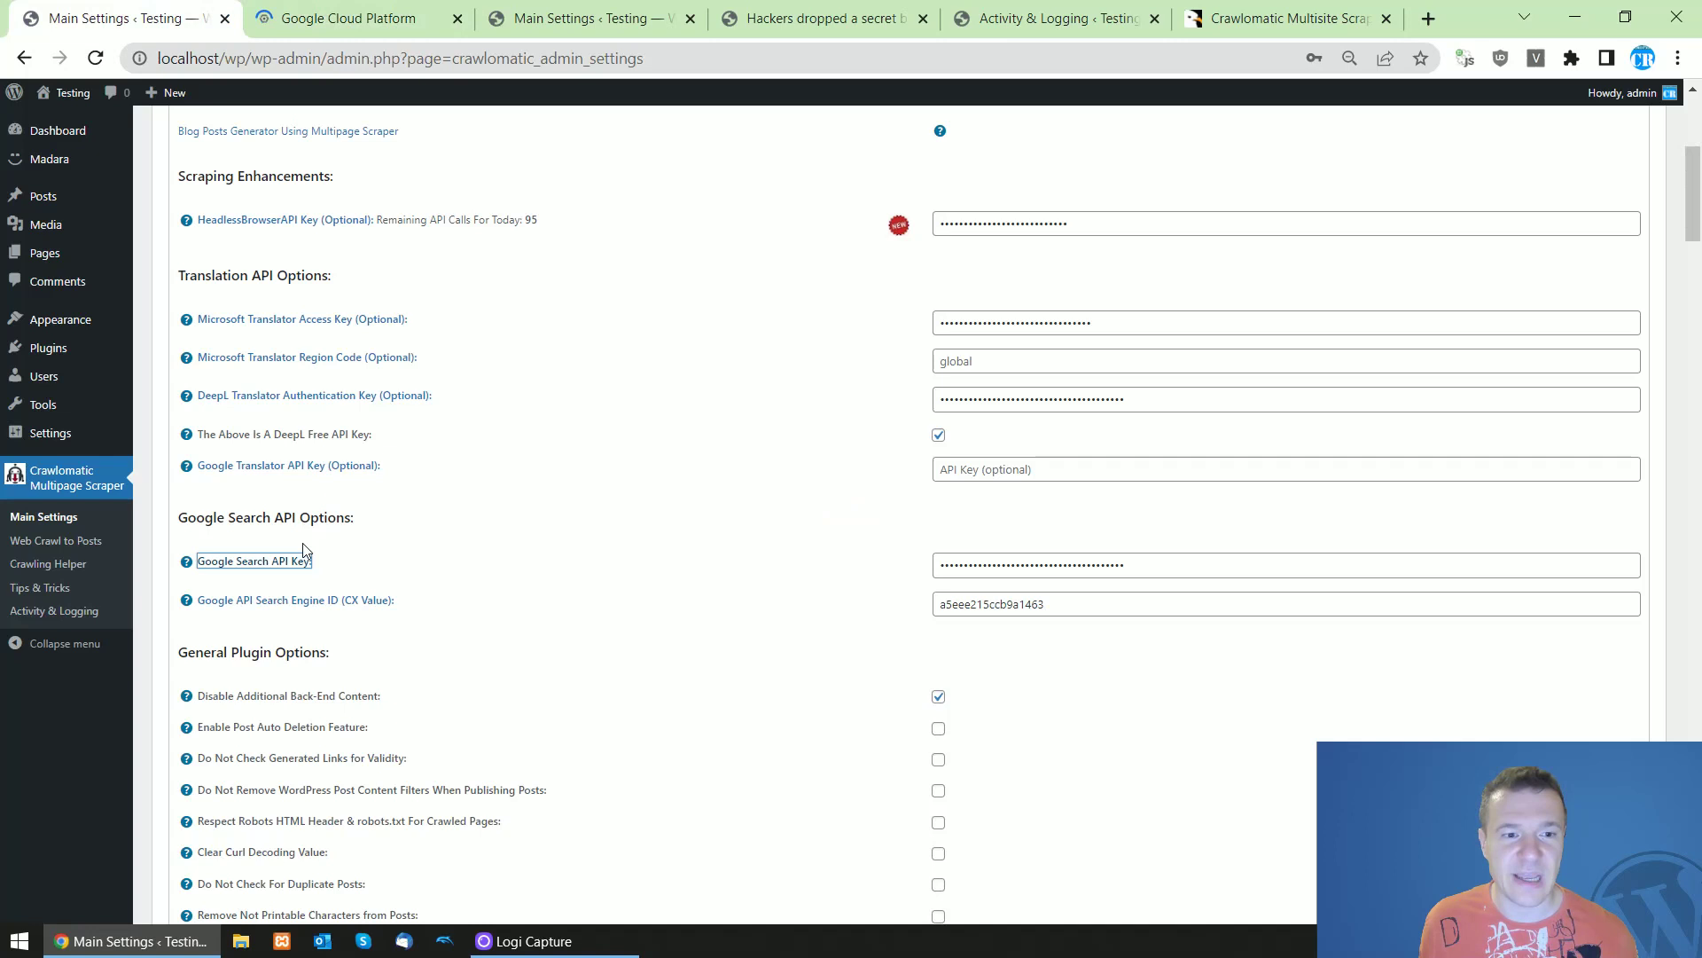
key(ctrl+Tab)
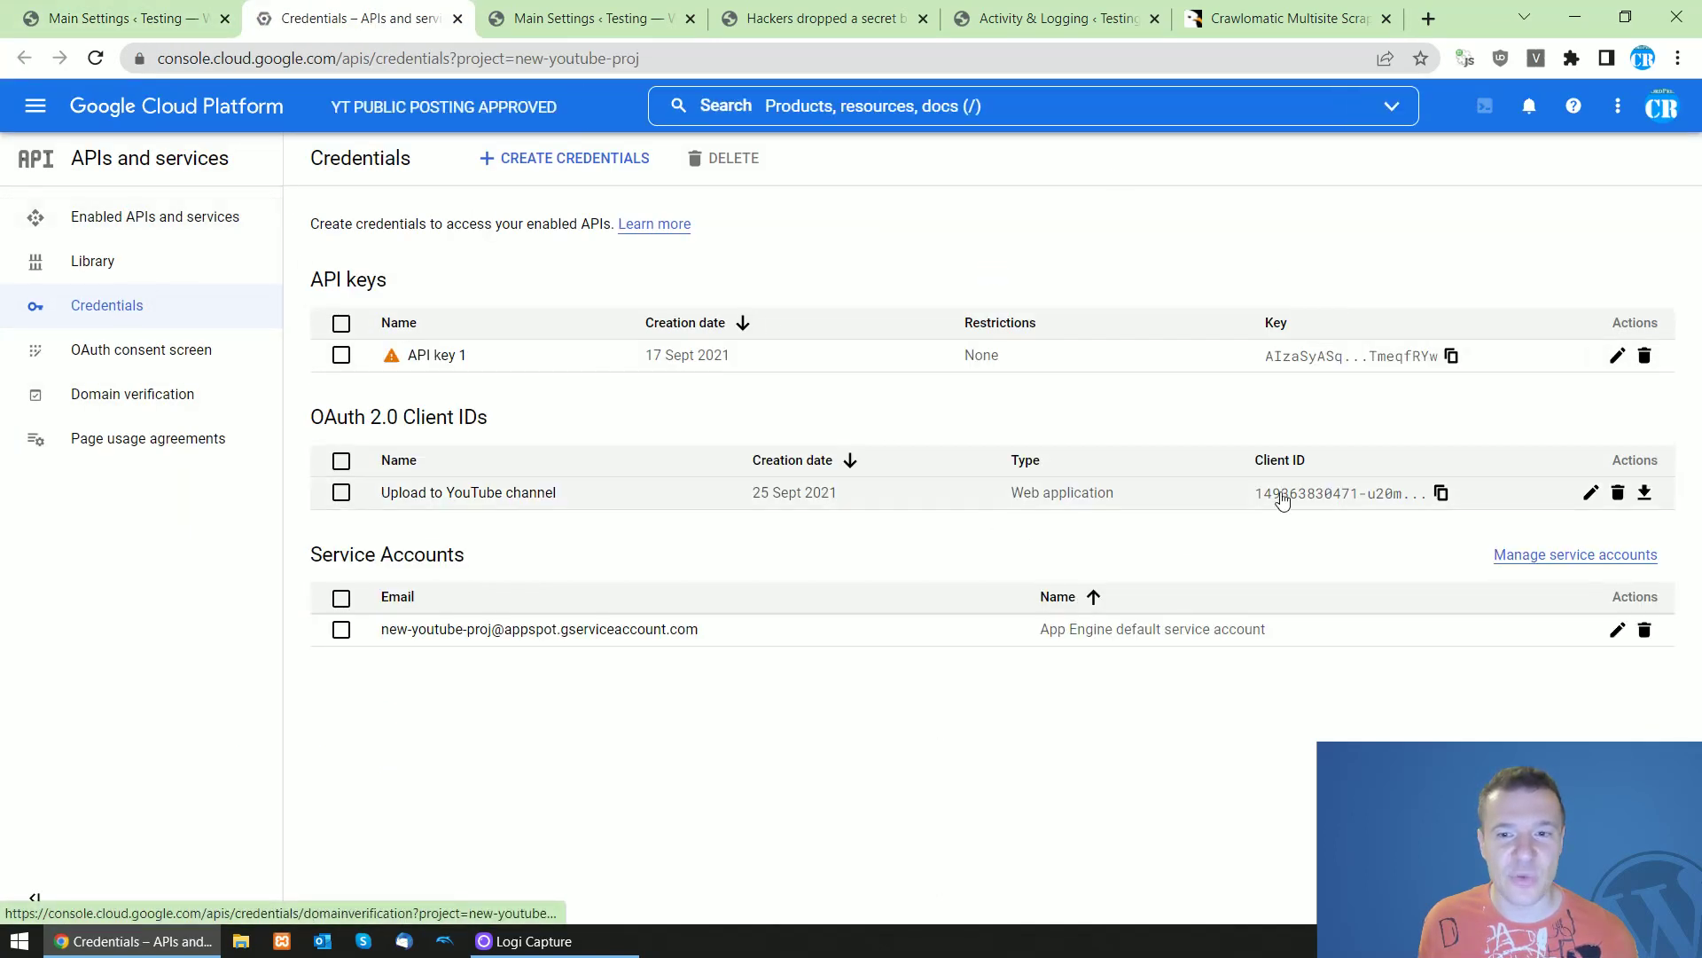
Create a test API key 2, dismiss its notice, then delete it
click(553, 172)
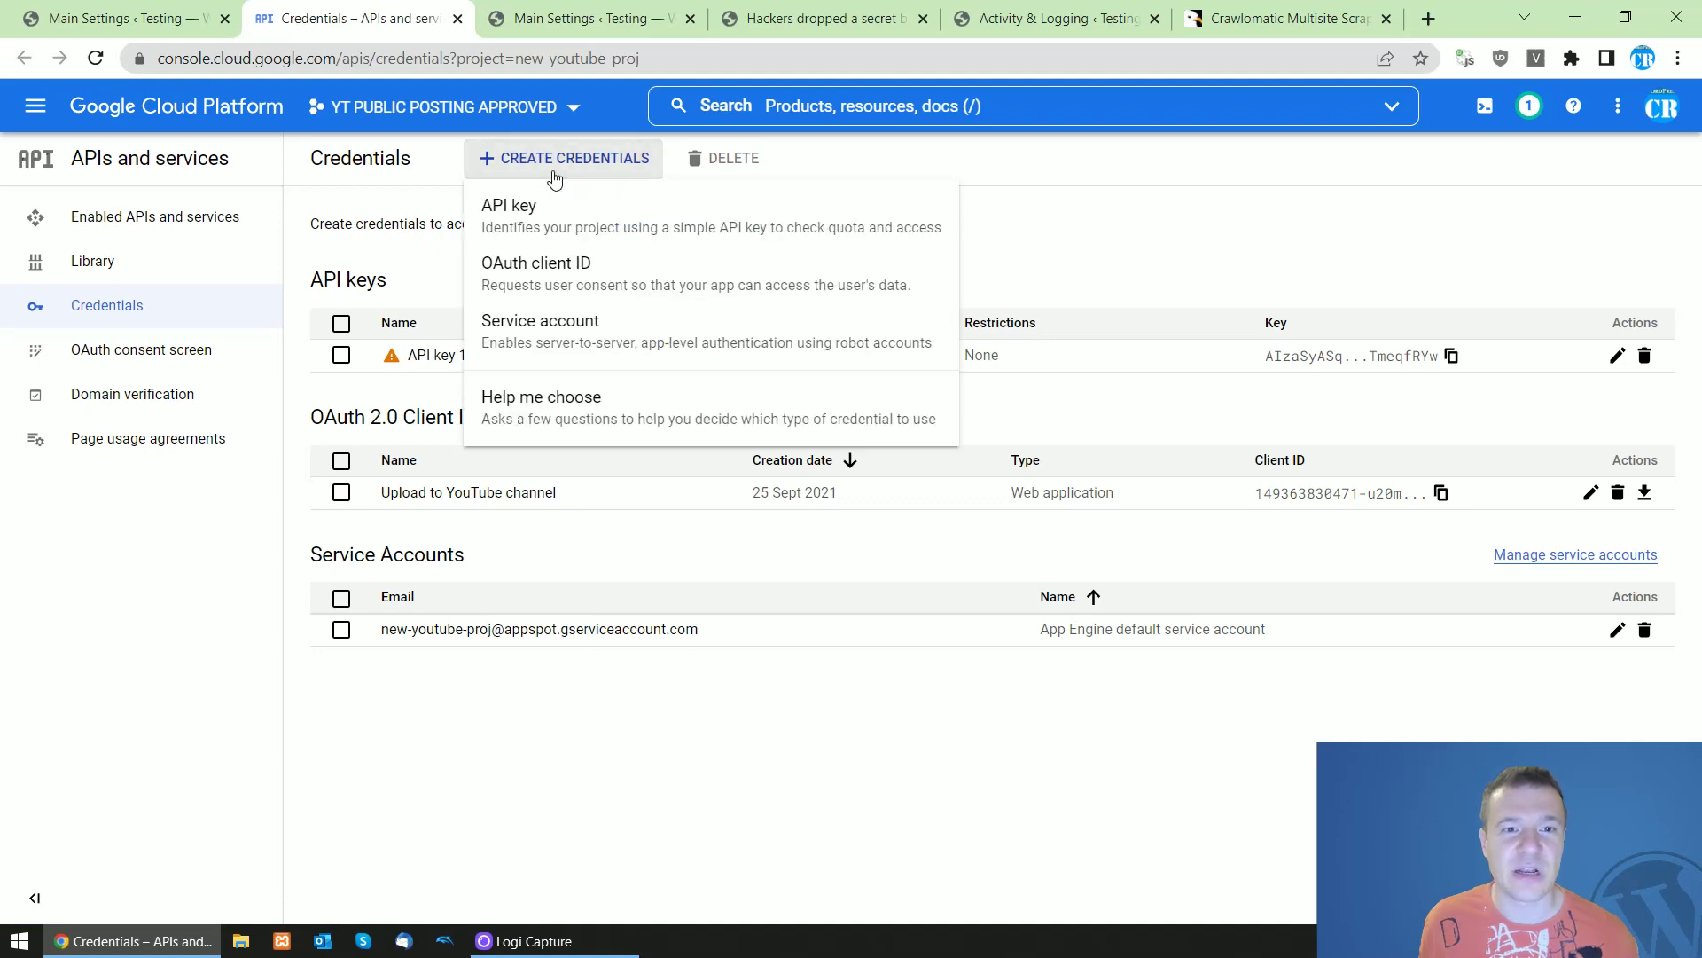
click(524, 219)
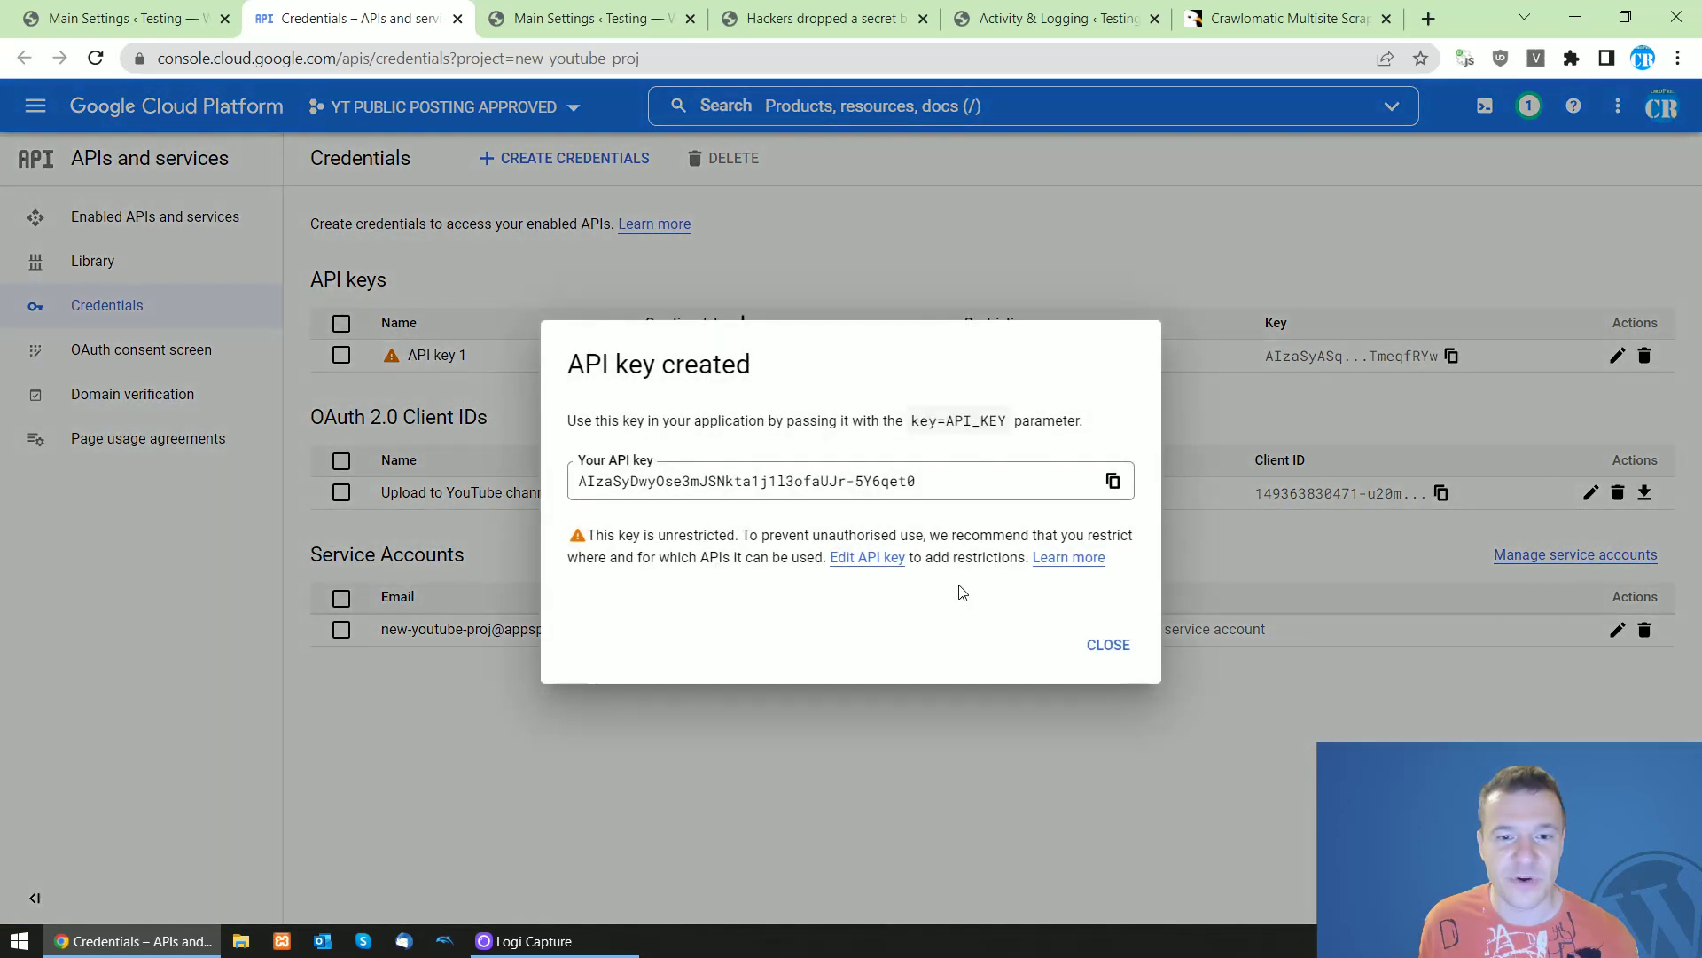
click(1107, 645)
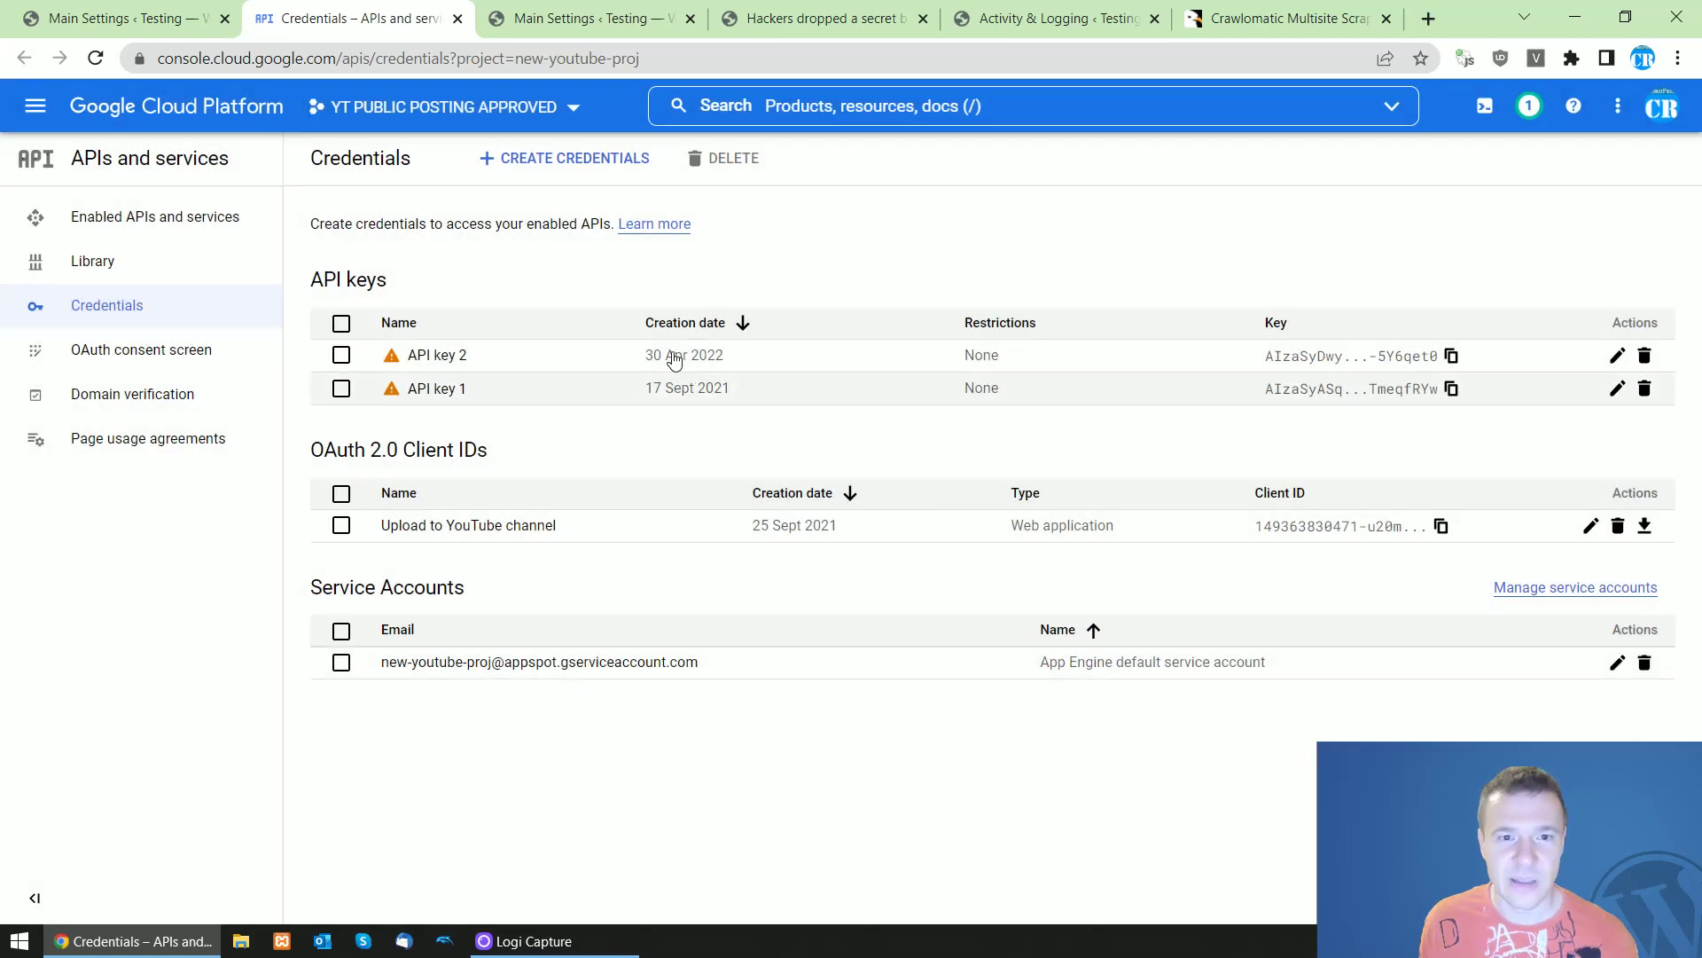
click(1645, 356)
click(1102, 601)
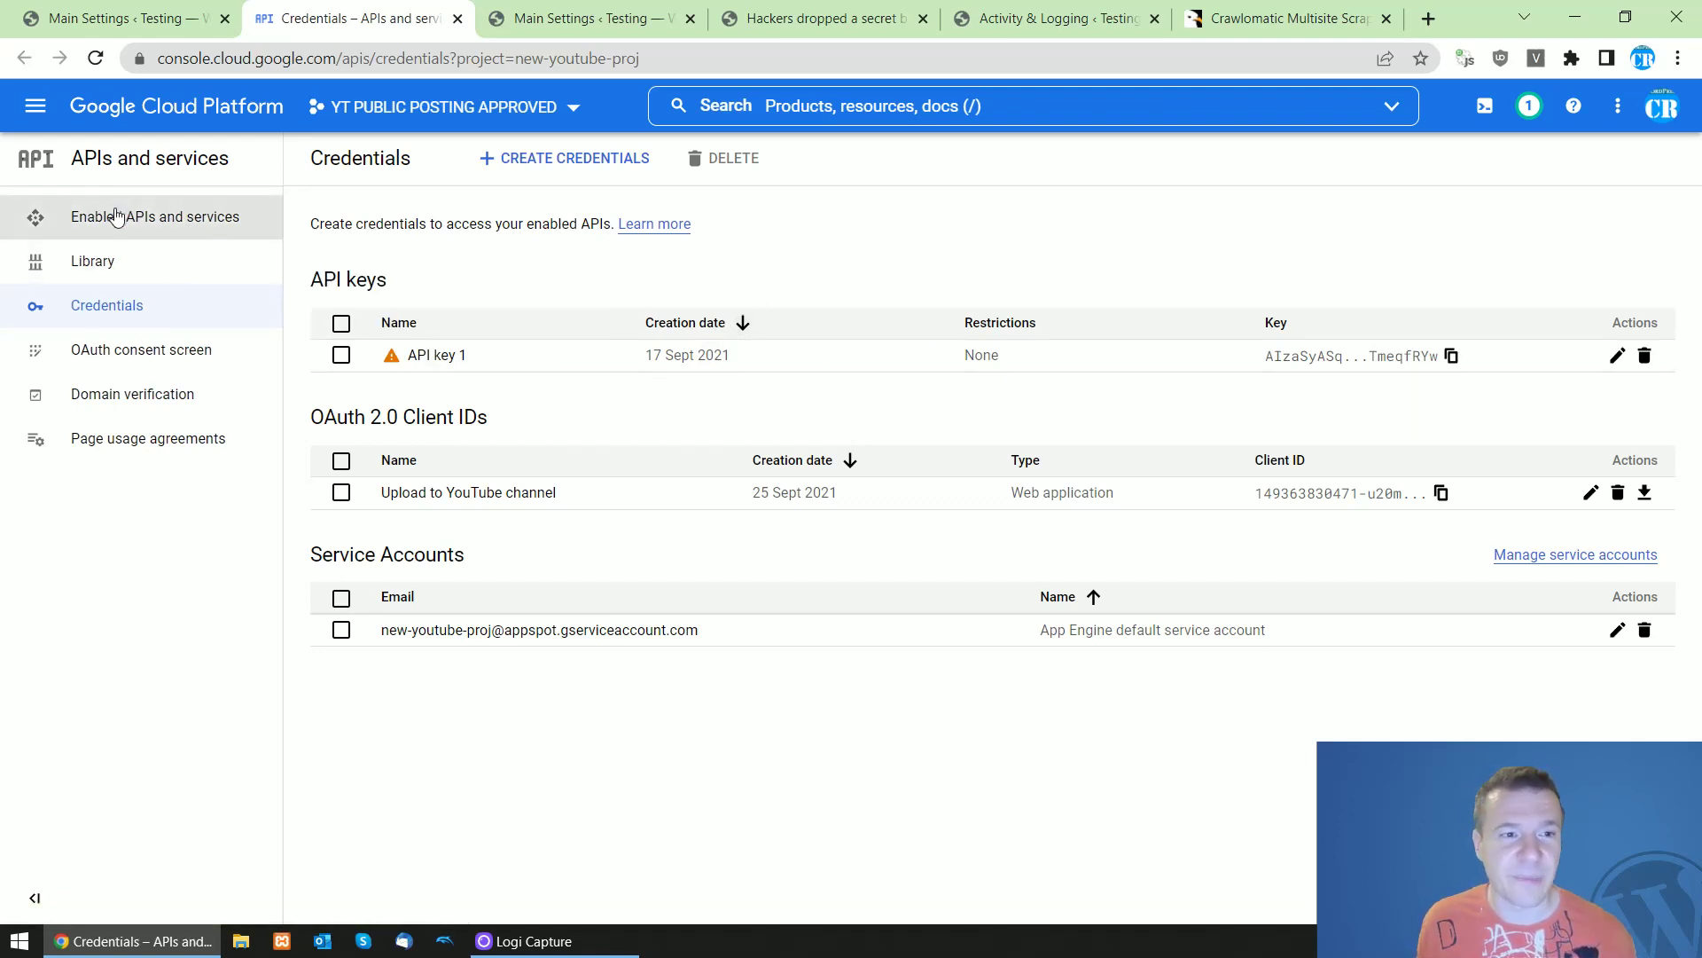
Search the API Library for 'search' and open the Custom Search API details page
click(128, 262)
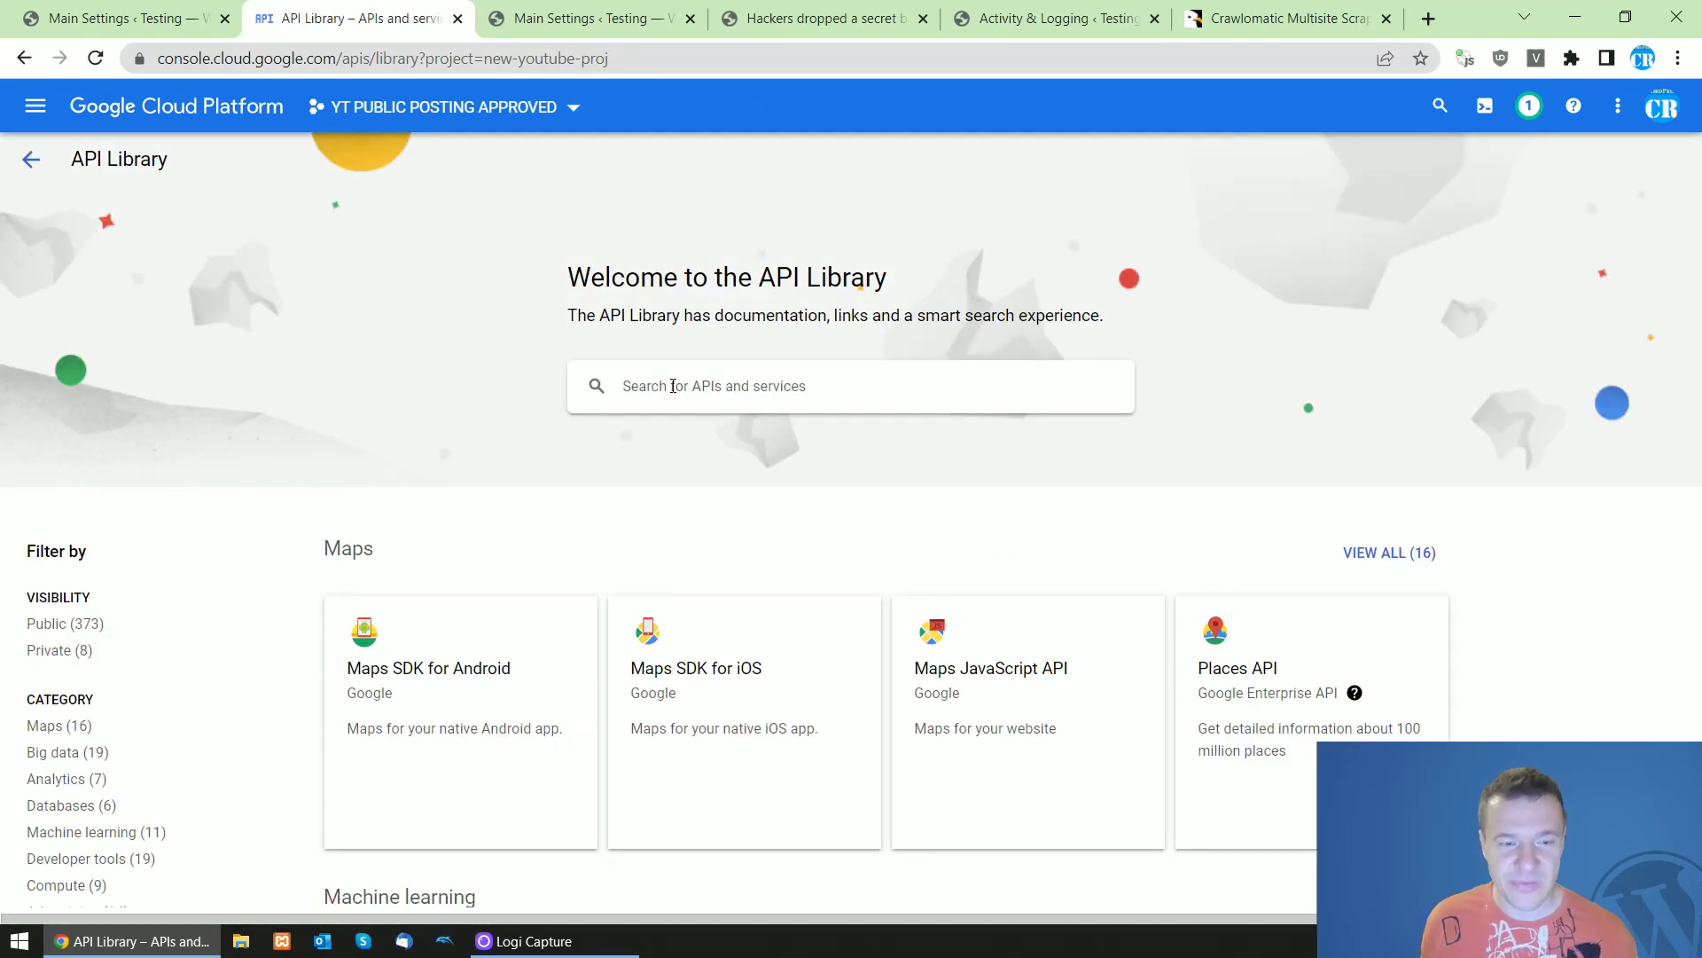
text(s)
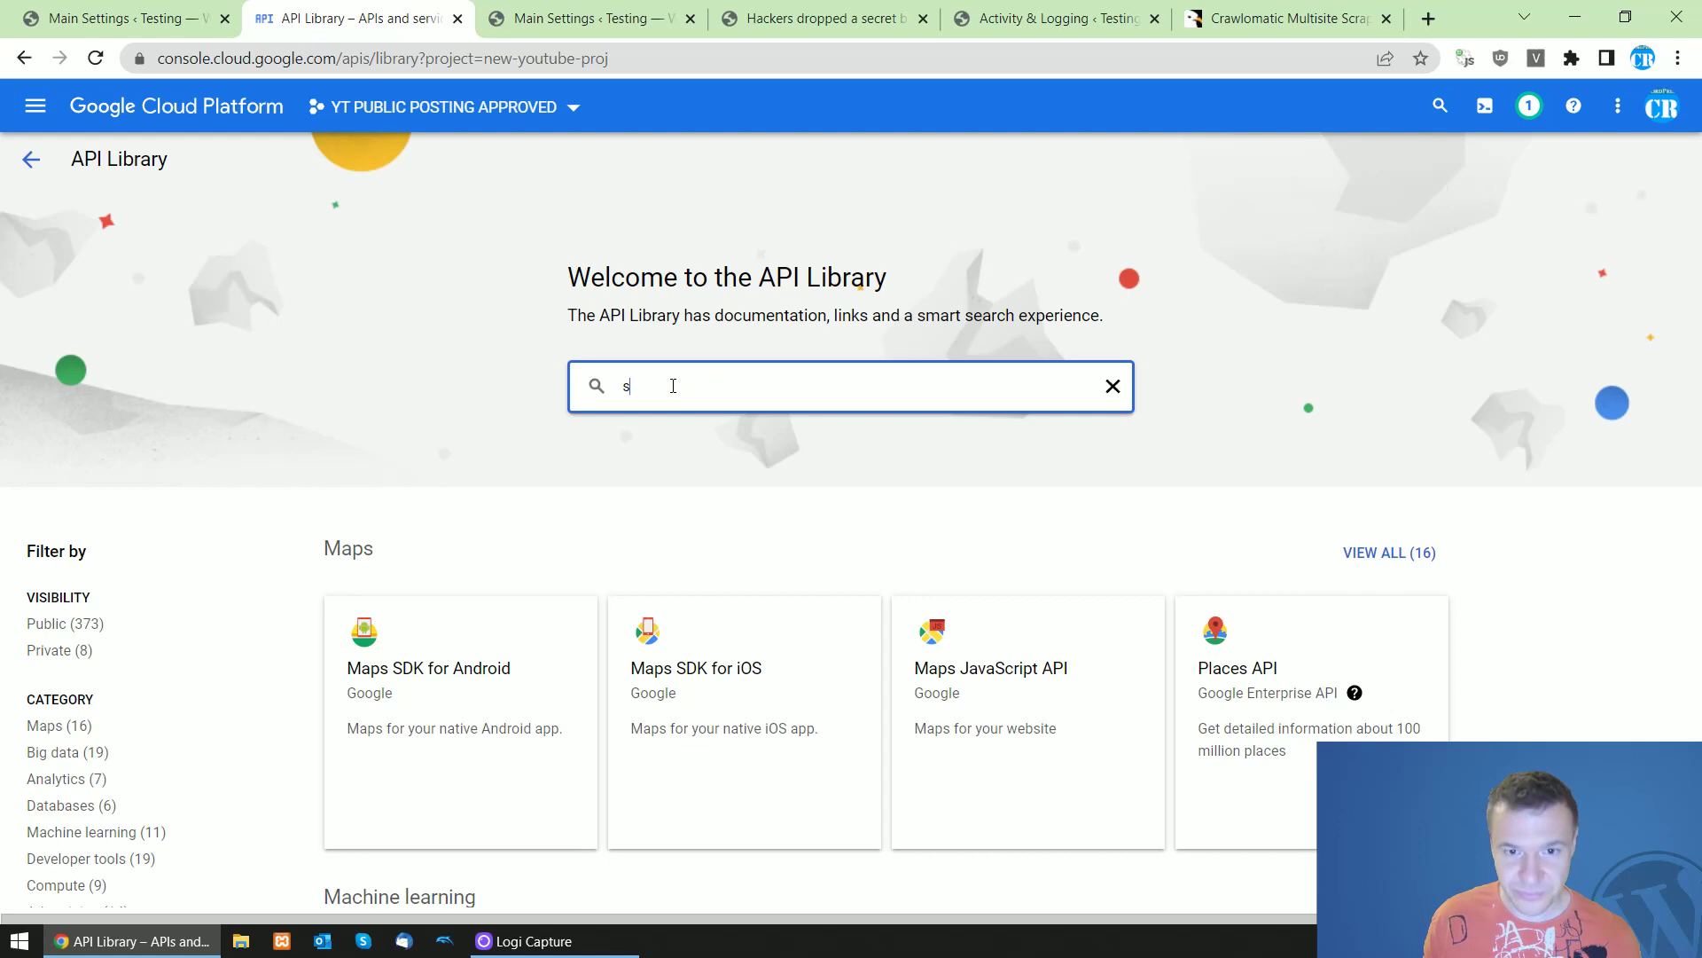
text(earch)
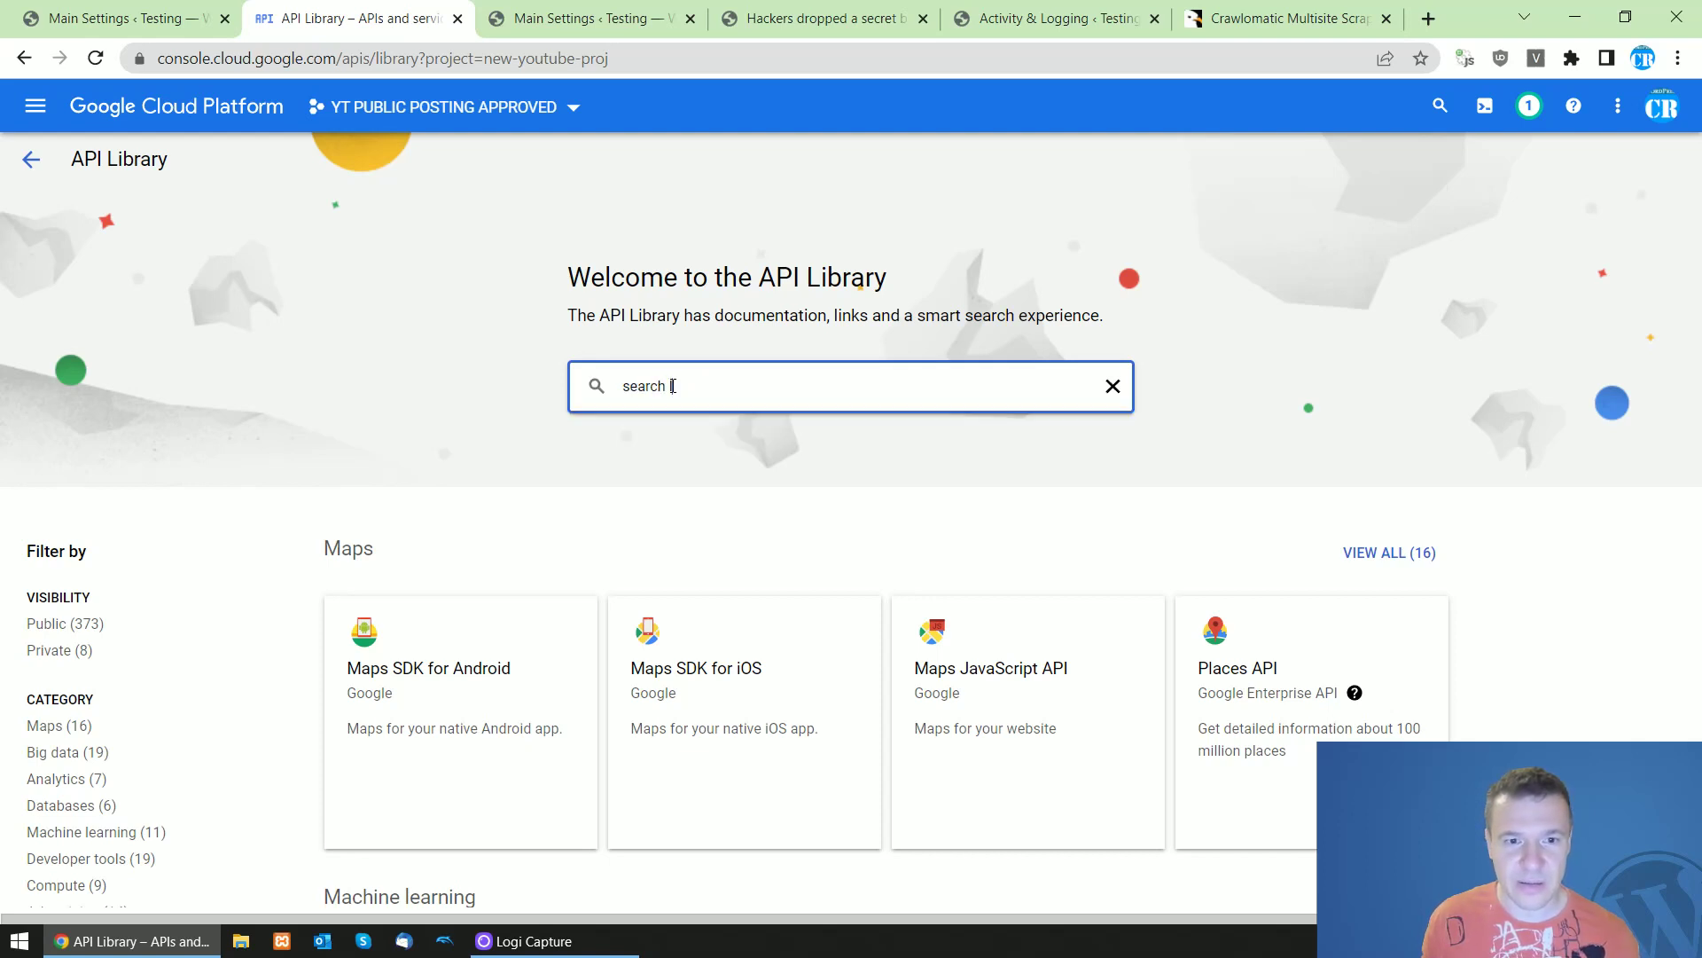
key(Return)
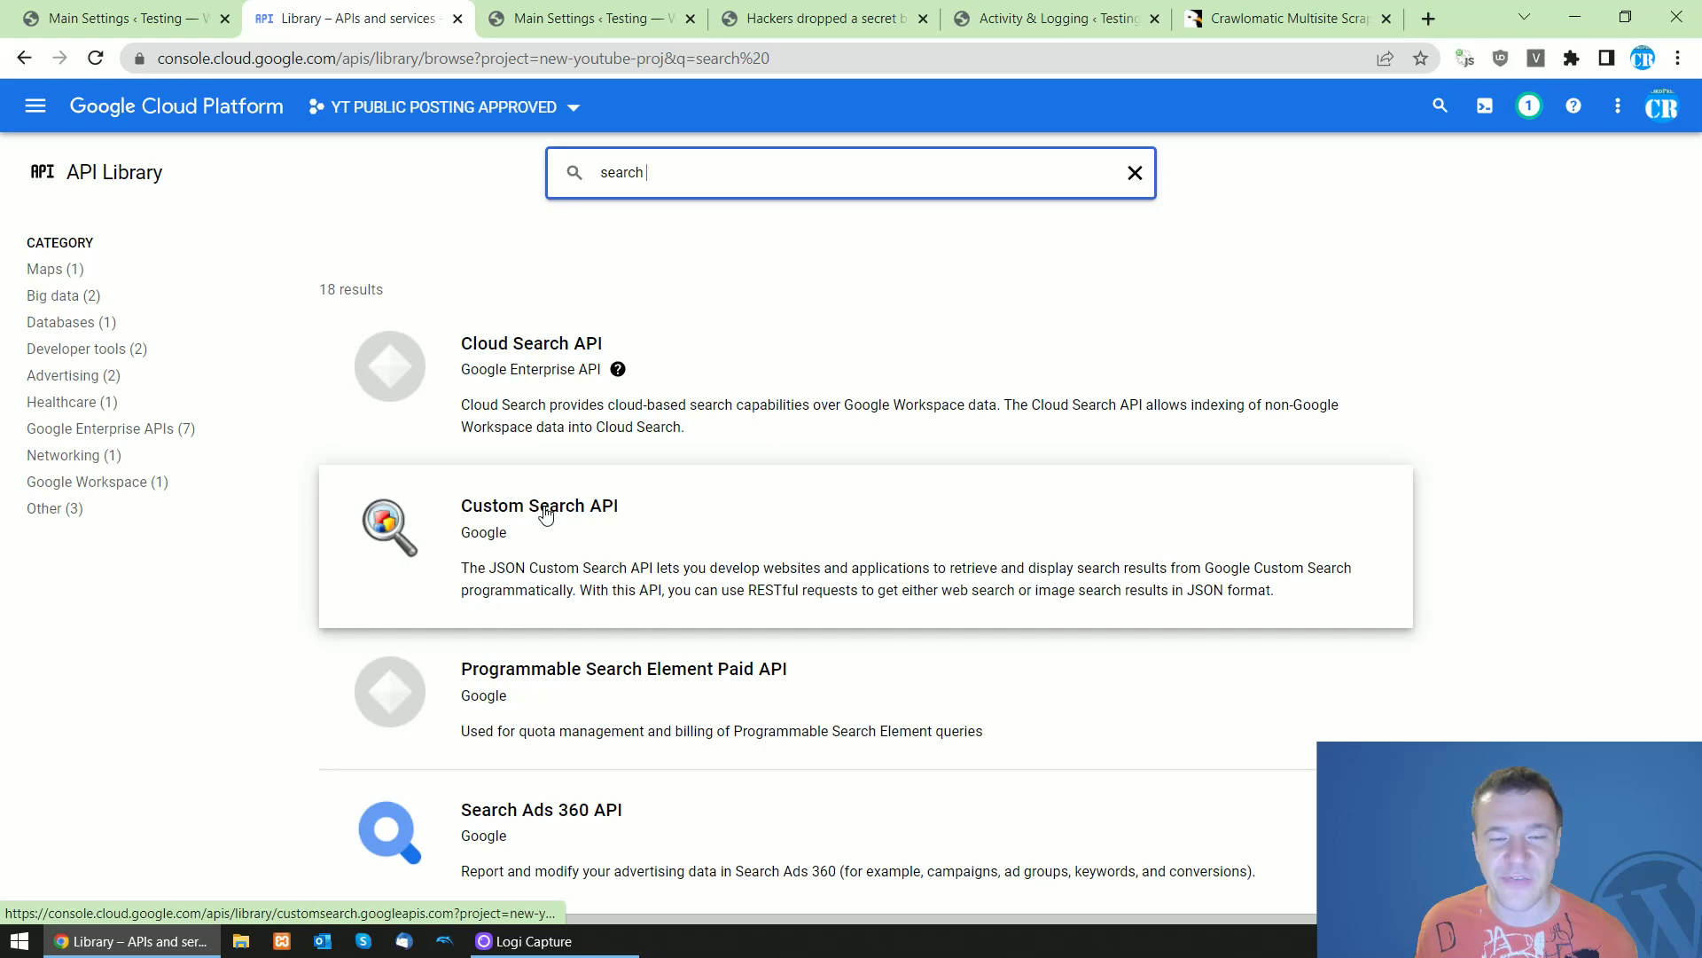
click(545, 514)
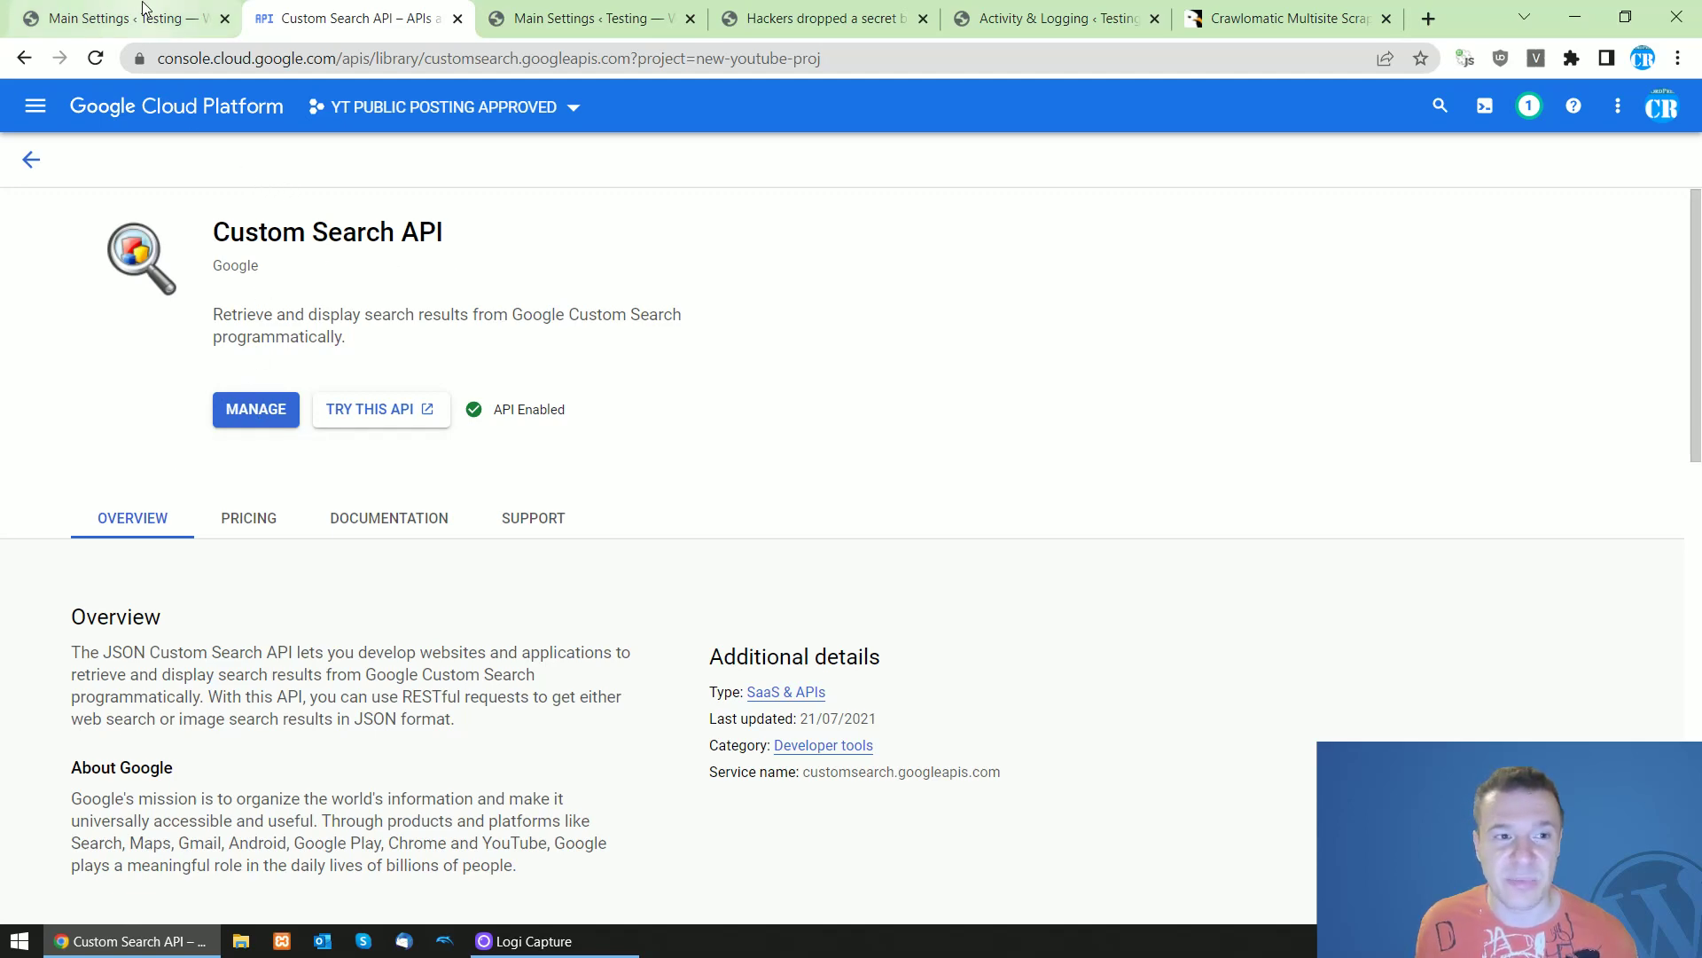
Return to the Crawlomatic Main Settings and select the stored Google Search API key
click(168, 18)
click(342, 11)
click(169, 18)
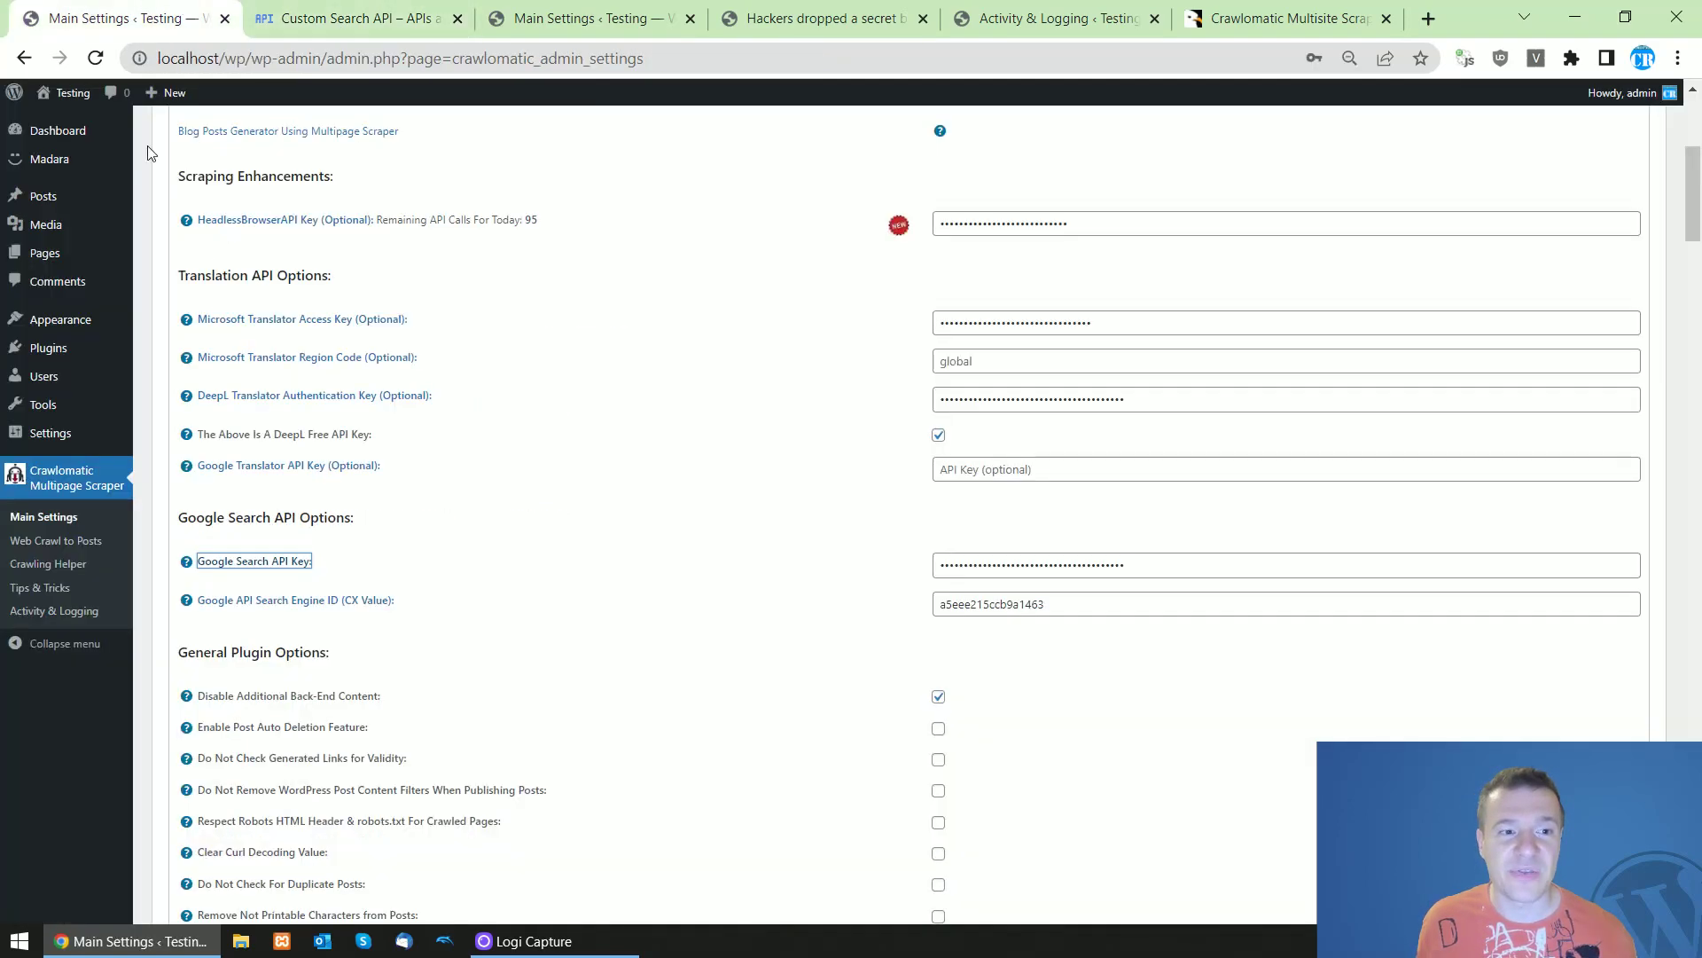
click(346, 17)
click(168, 18)
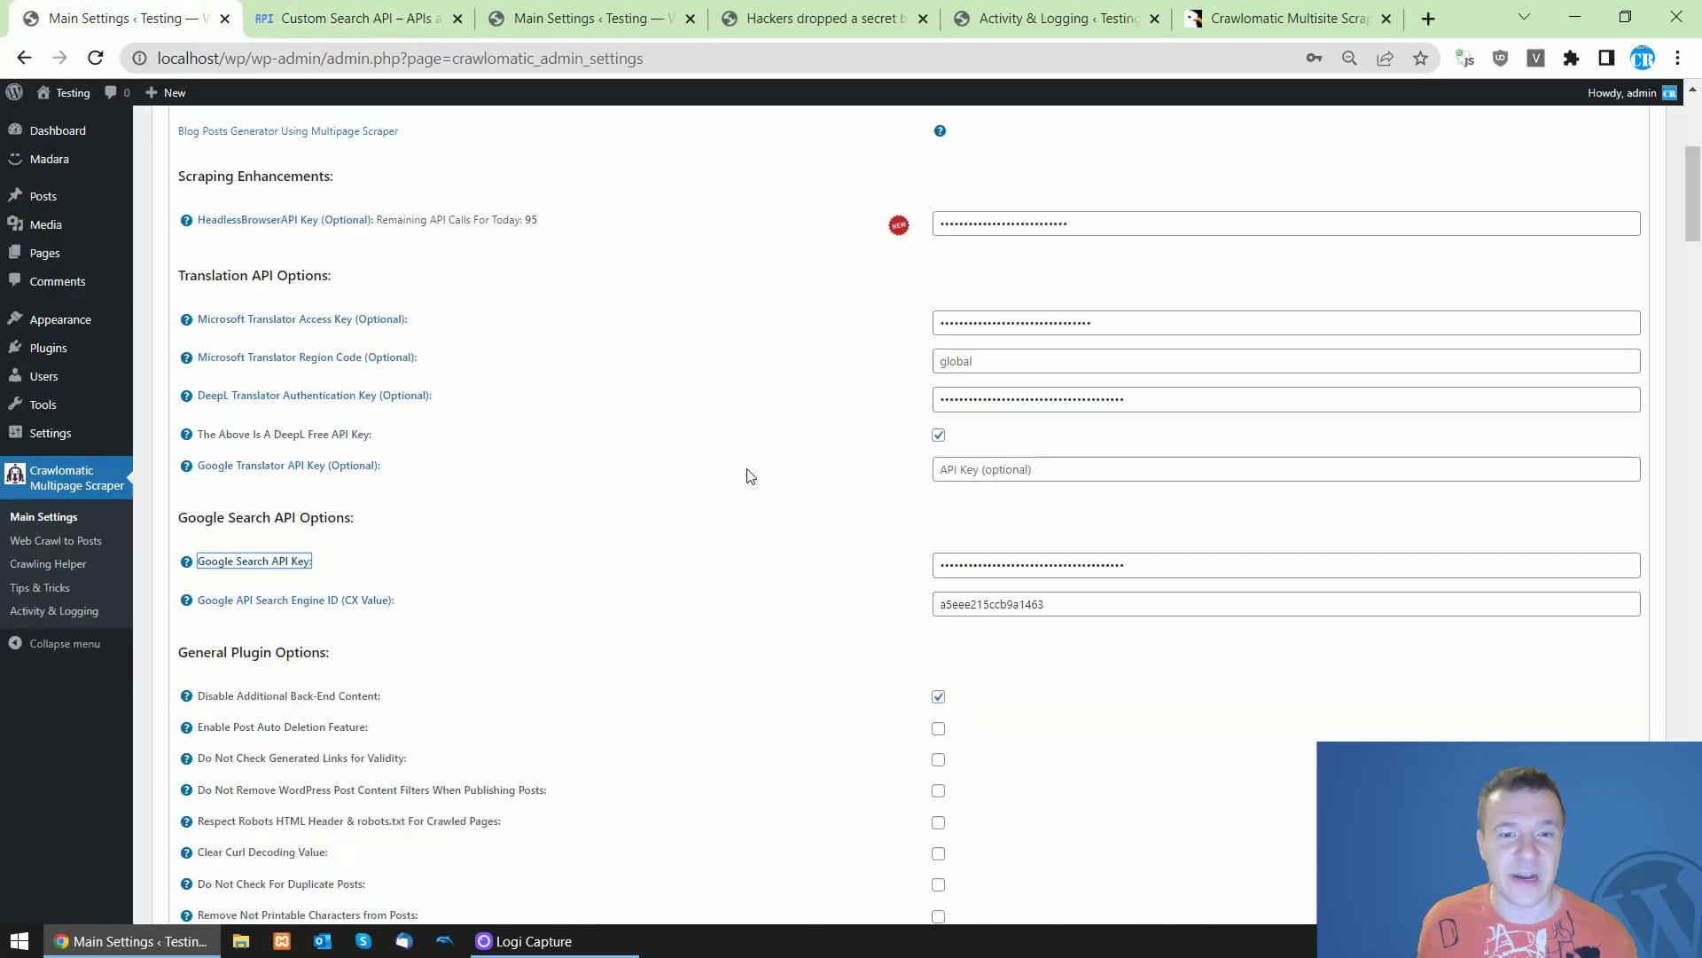
double_click(991, 564)
Compare against the Google API Library pages, then open the Programmable Search control panel
click(346, 18)
click(24, 58)
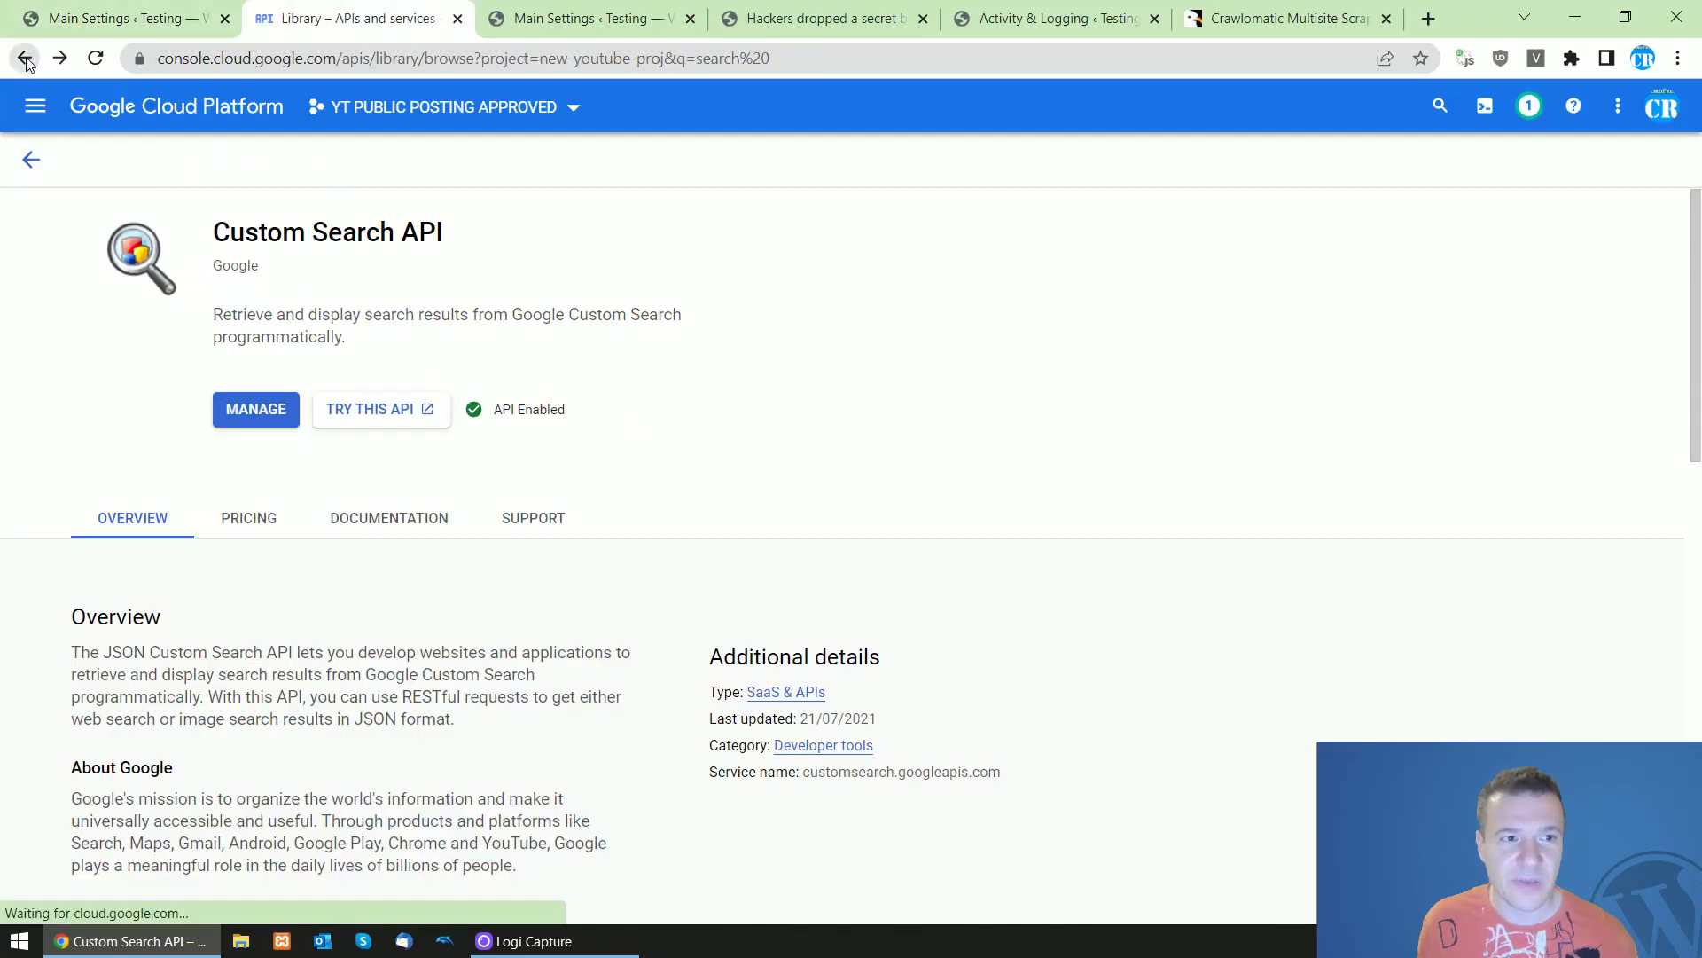
click(169, 18)
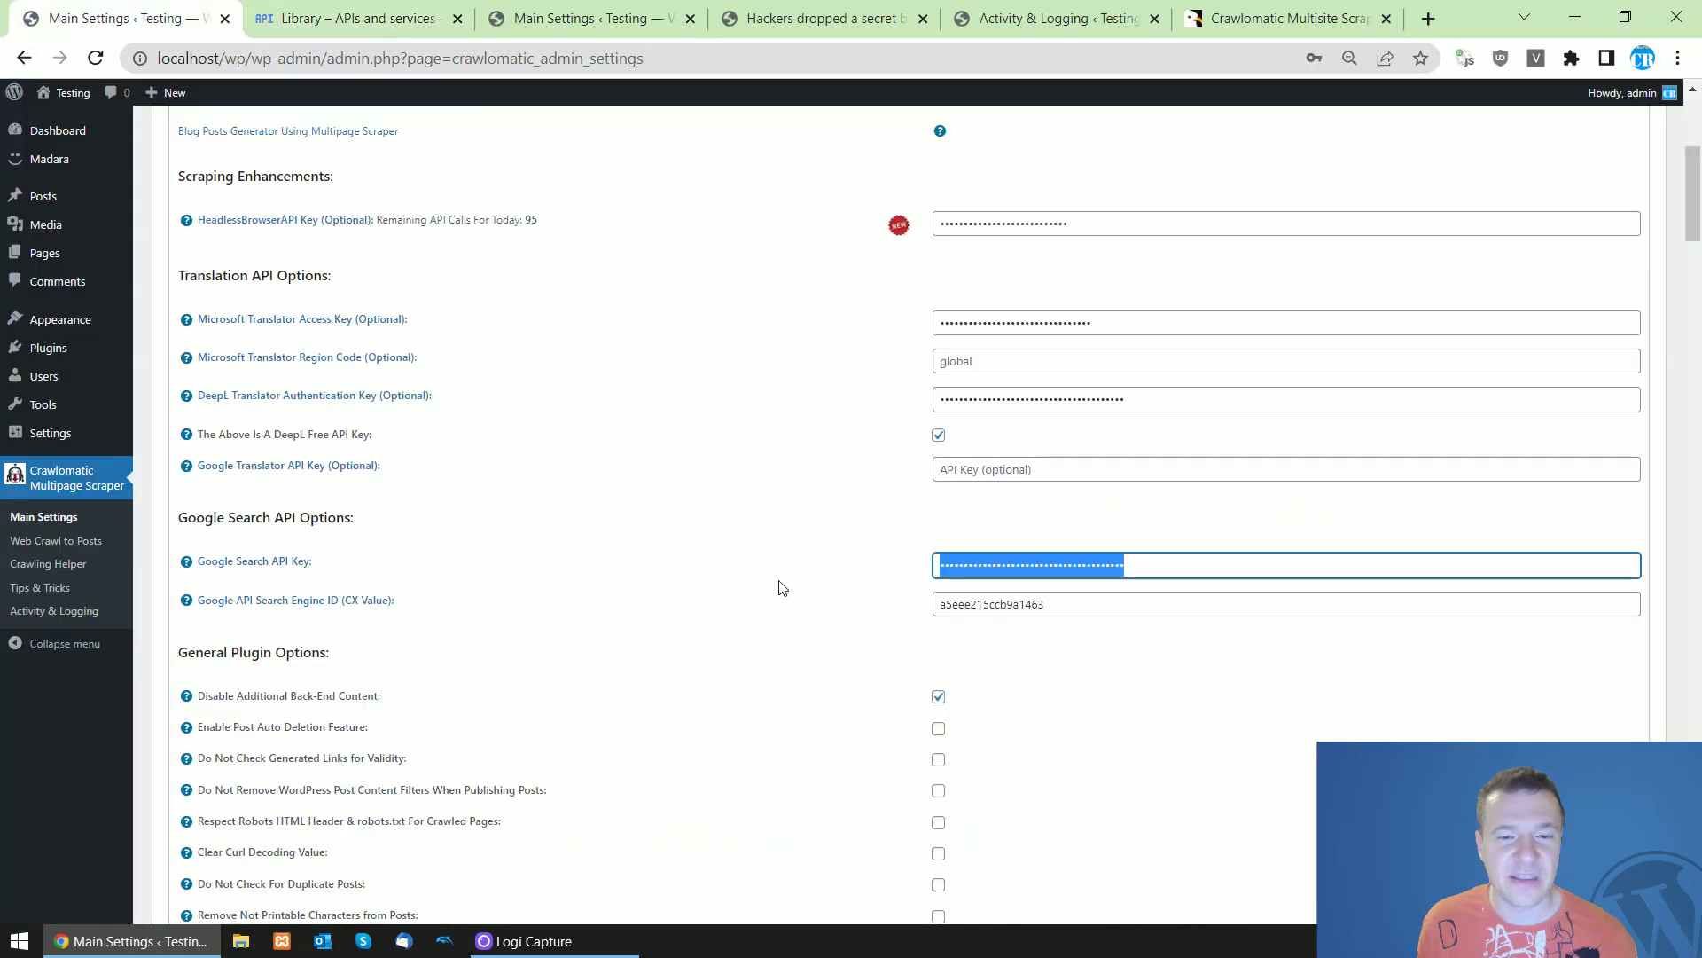
click(317, 9)
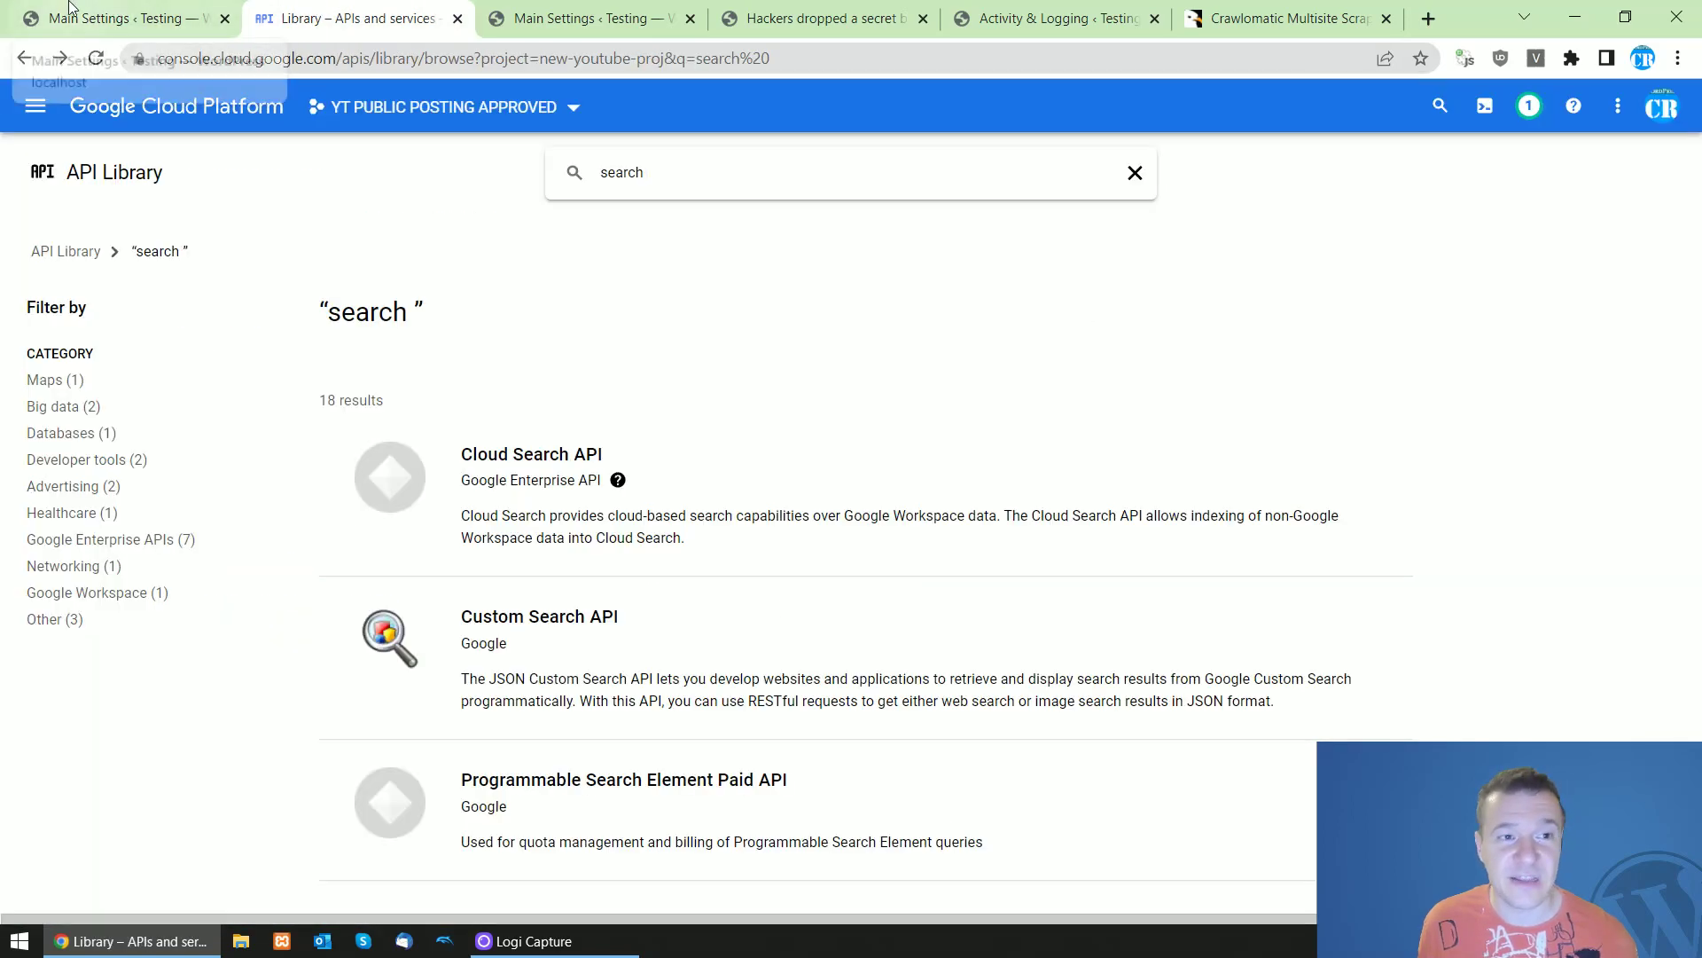
click(113, 14)
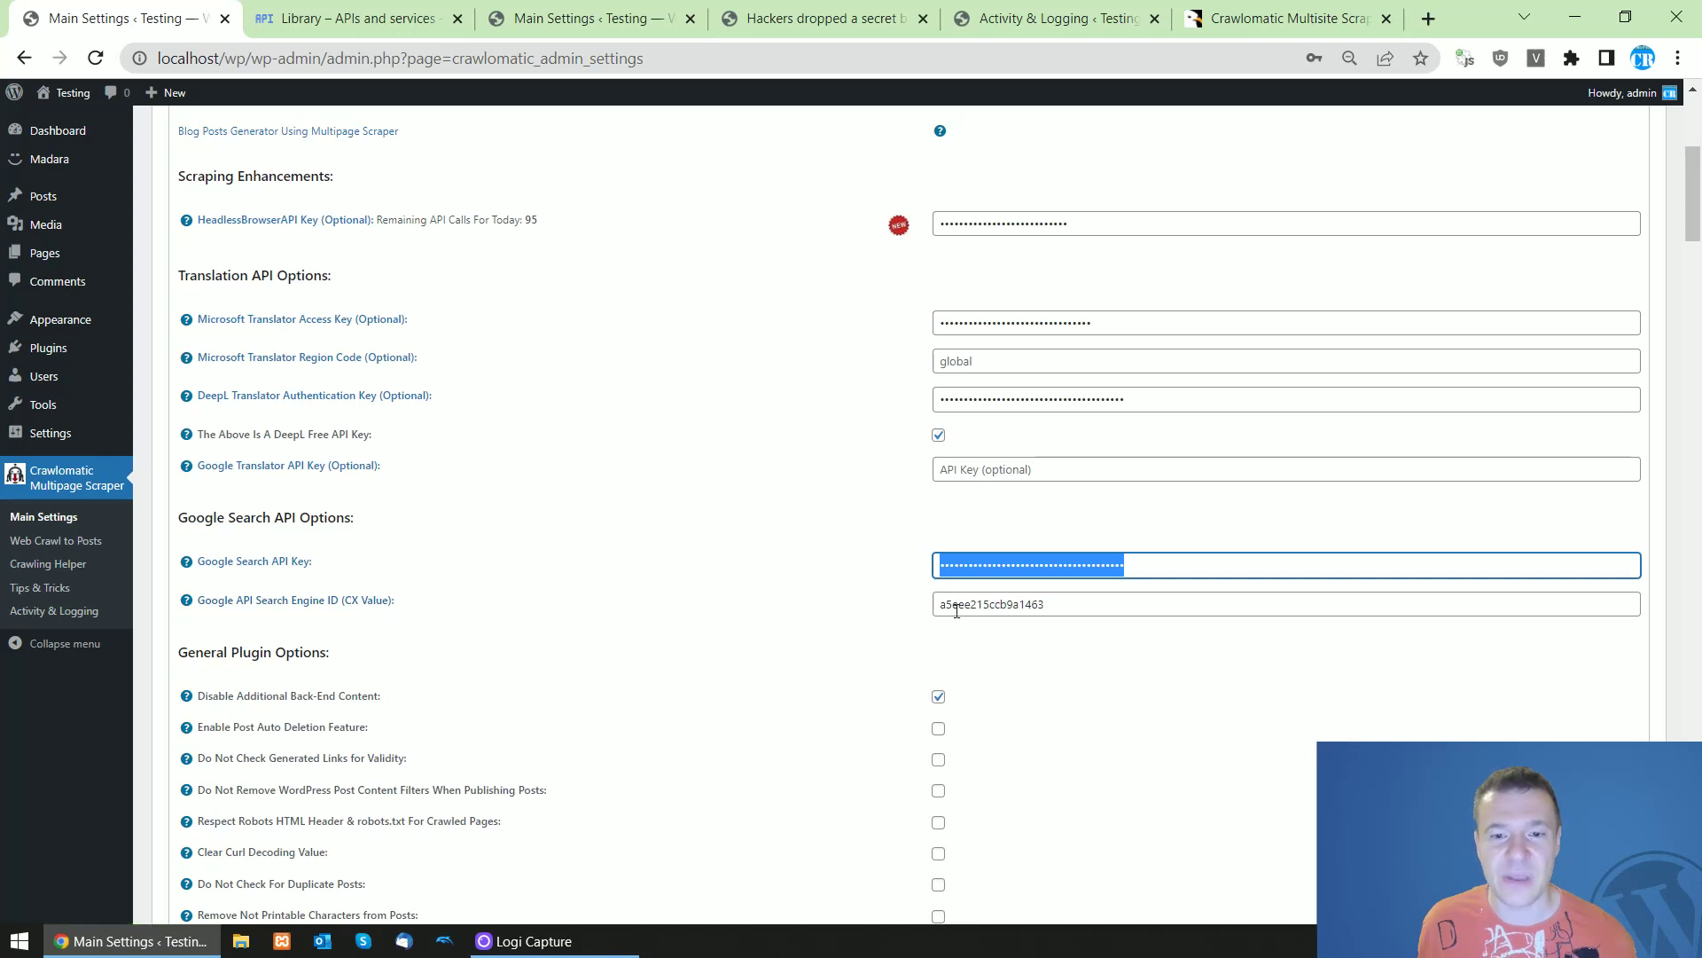
click(239, 610)
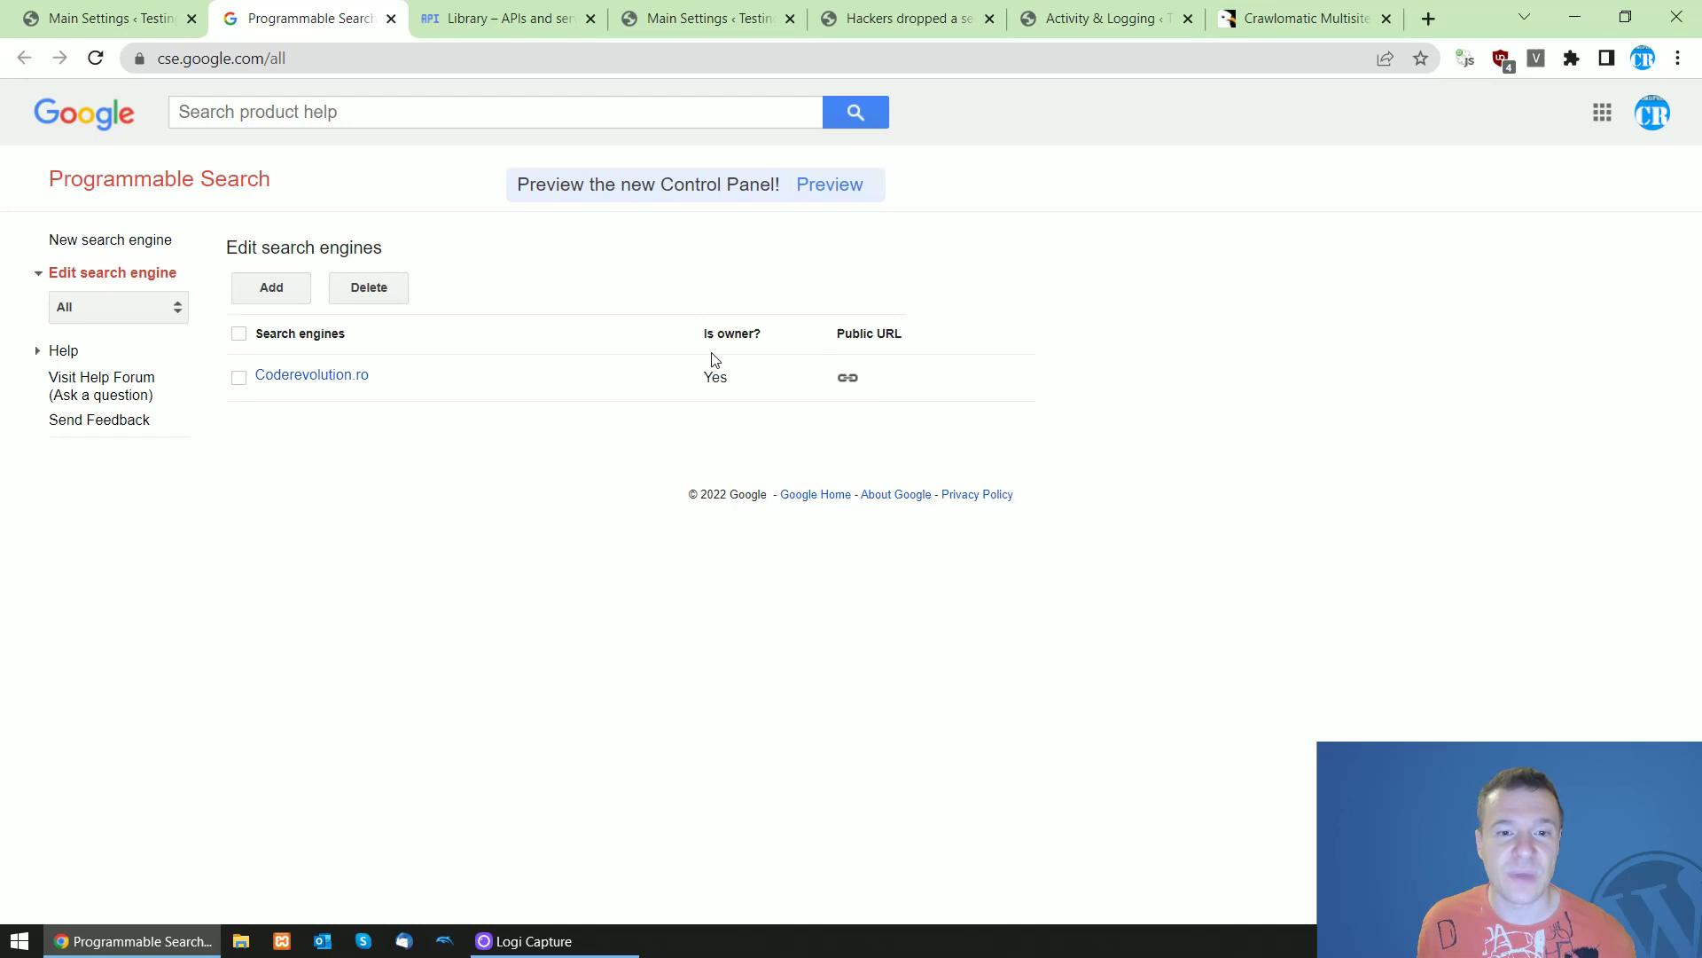
Open the Coderevolution.ro engine's setup and highlight its Search the entire web setting
click(331, 381)
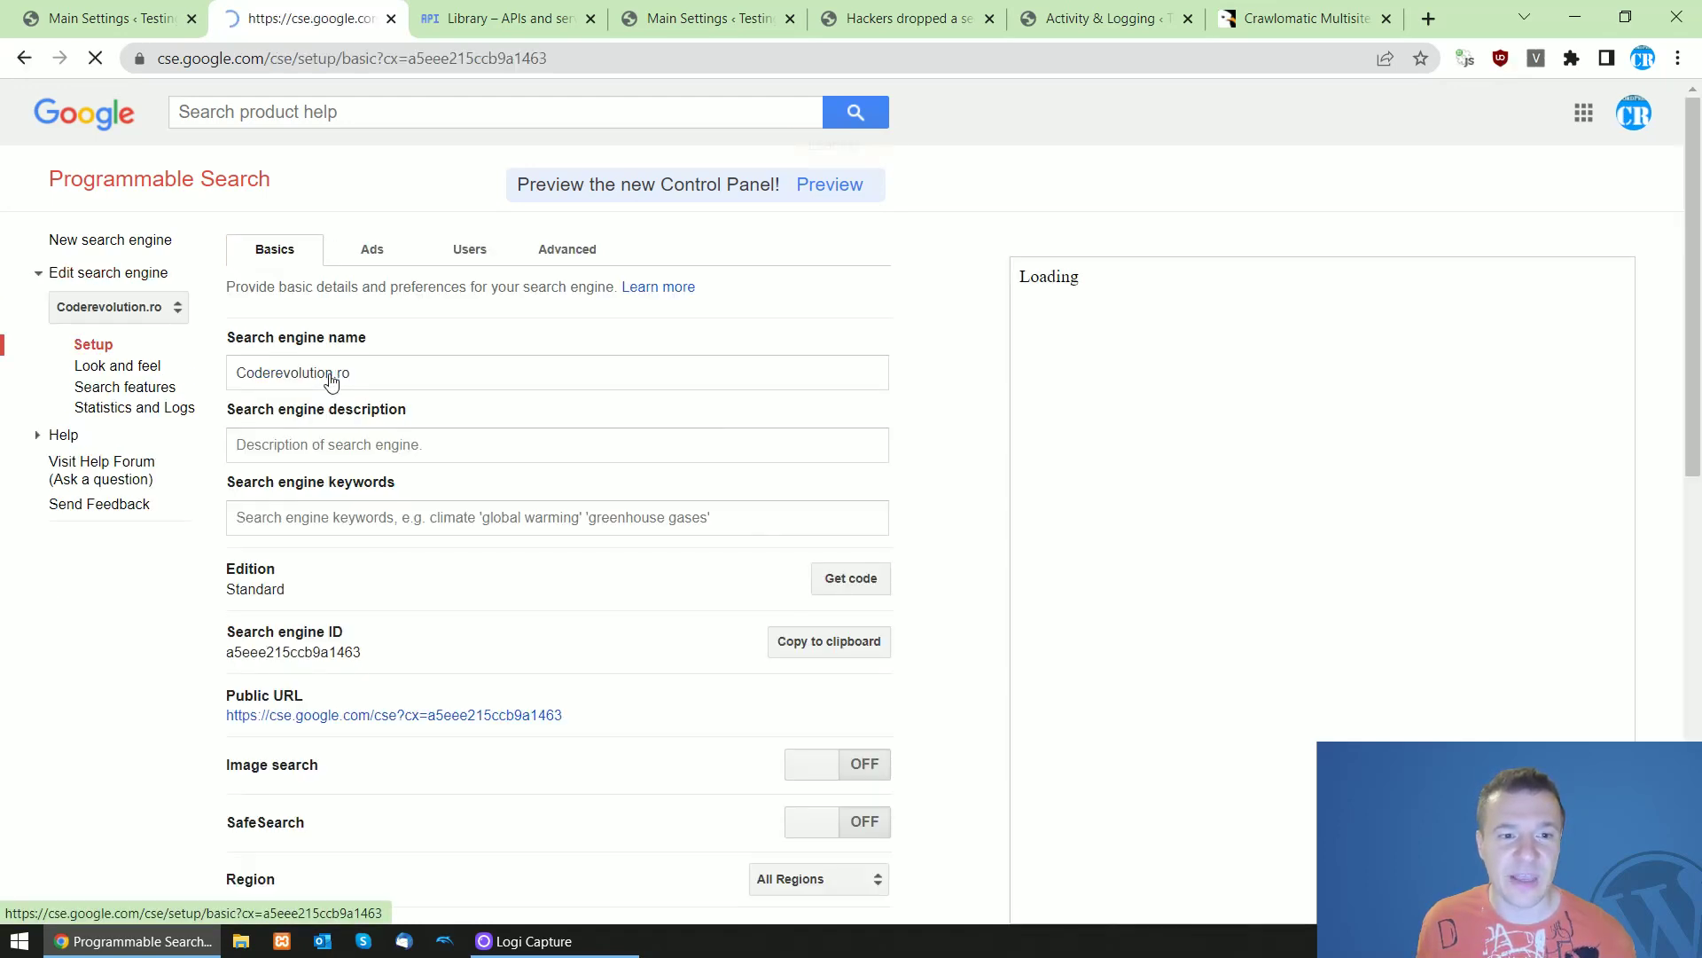
scroll(329, 445, down, 4)
scroll(330, 443, down, 5)
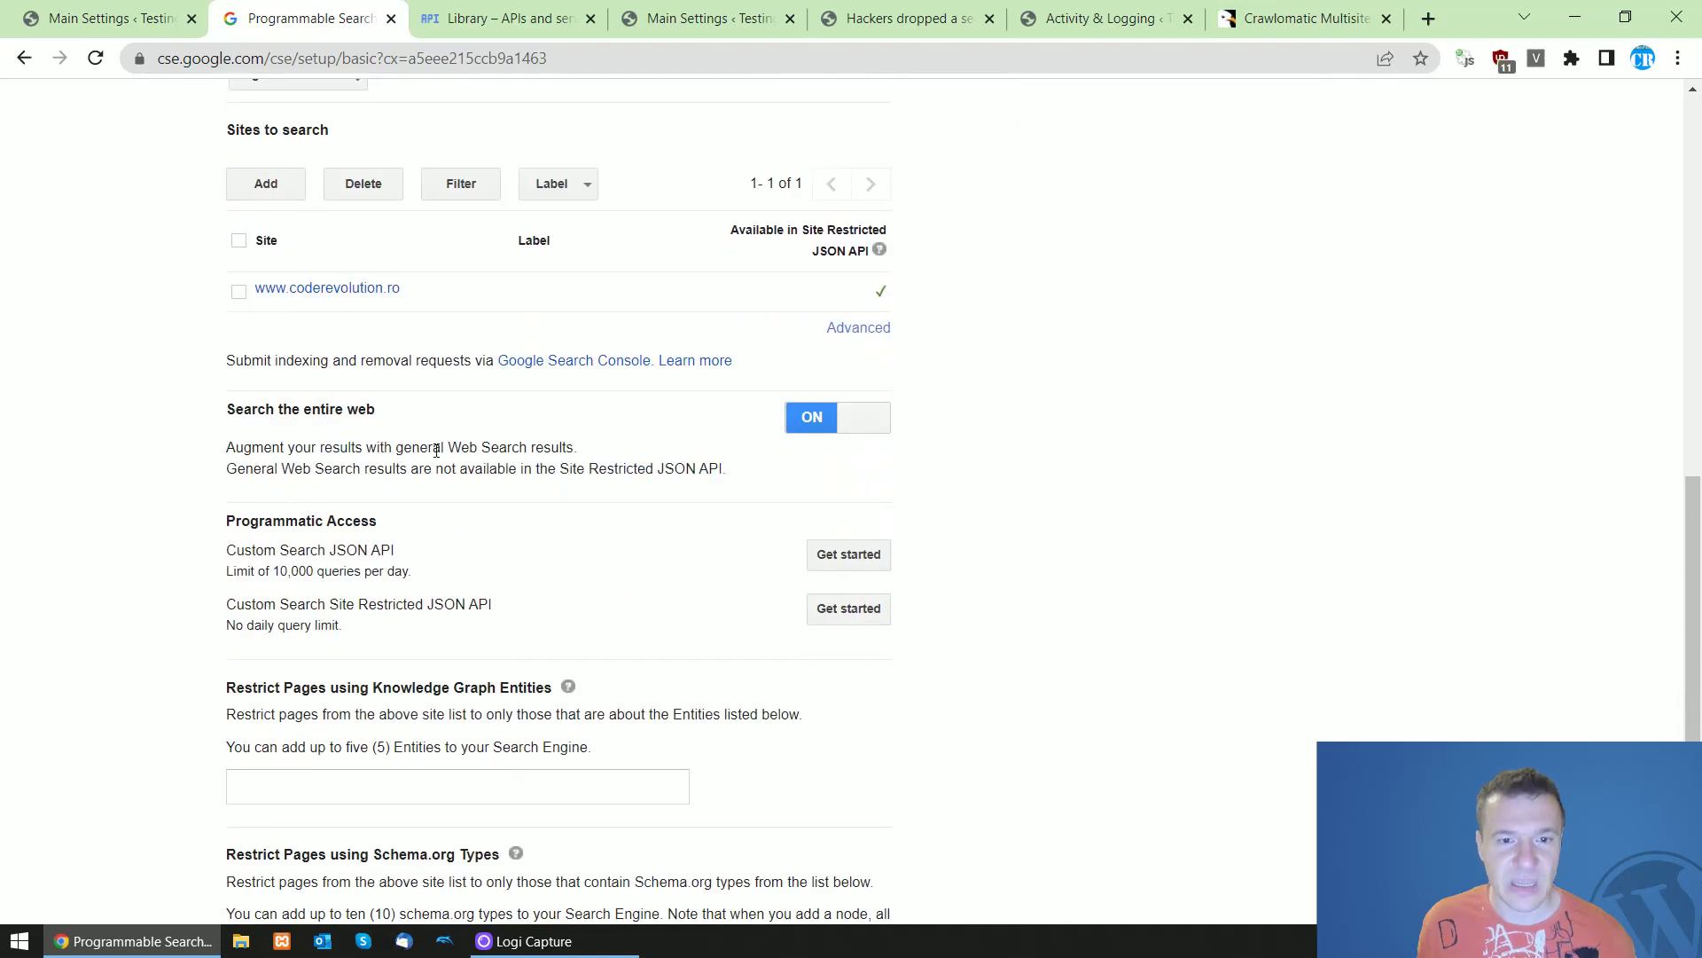
scroll(381, 461, up, 9)
scroll(373, 472, down, 10)
scroll(425, 390, up, 2)
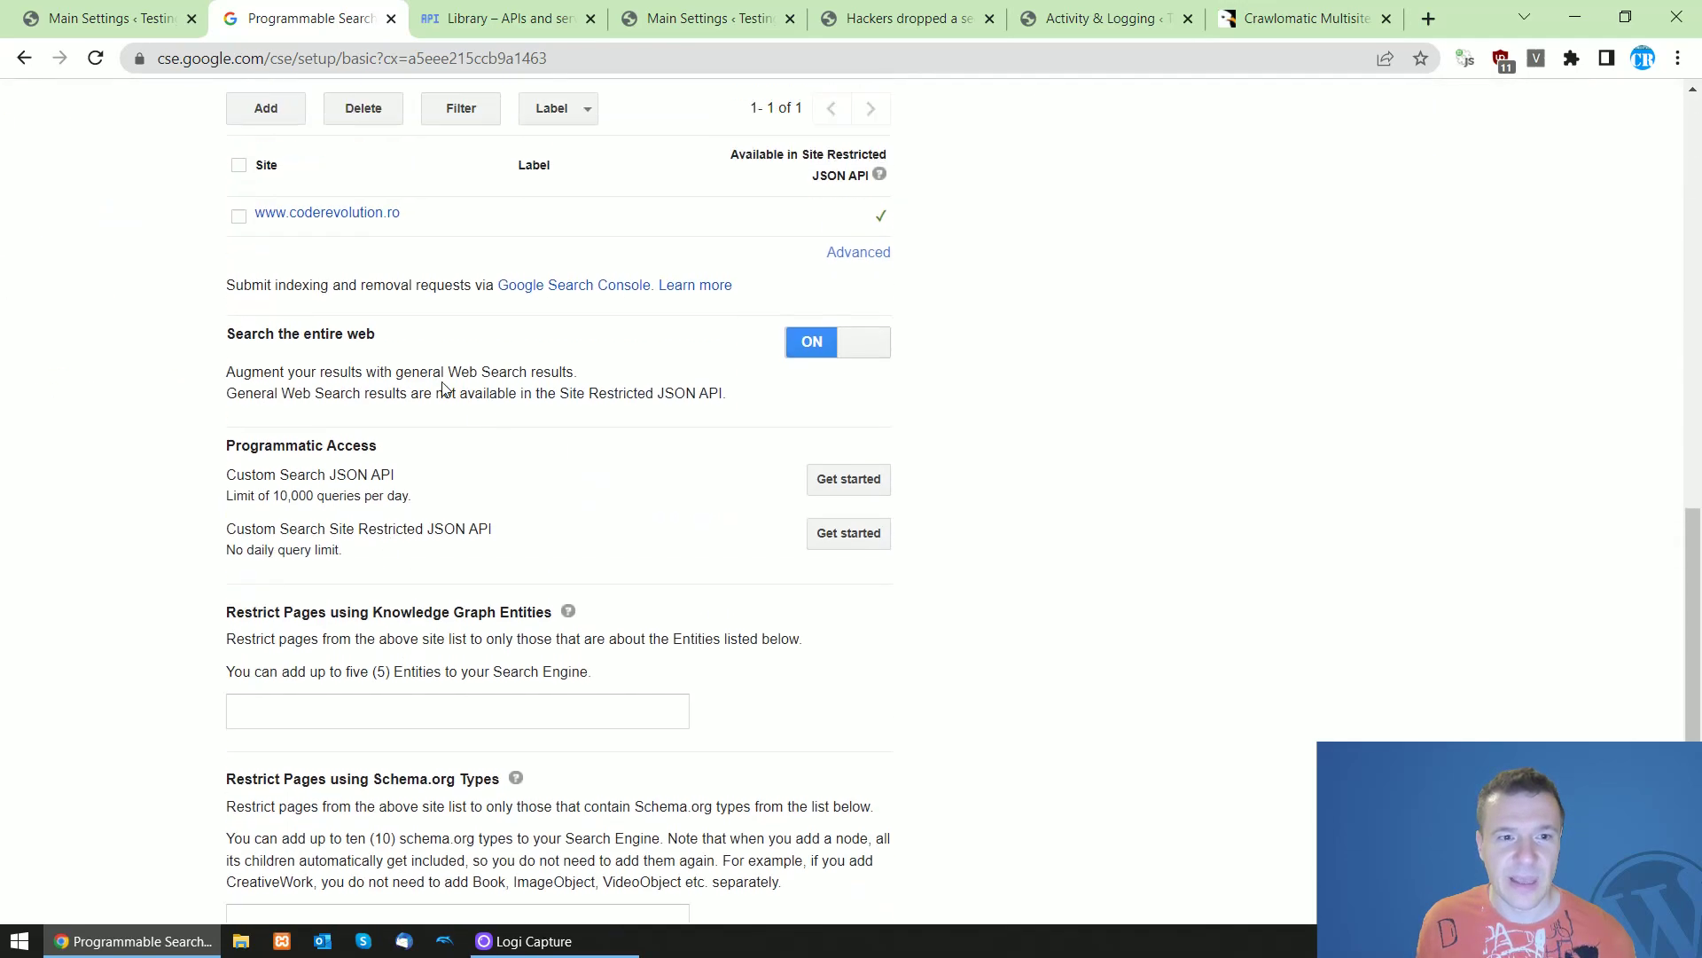
drag(749, 135, 275, 361)
click(269, 374)
click(284, 361)
triple_click(302, 361)
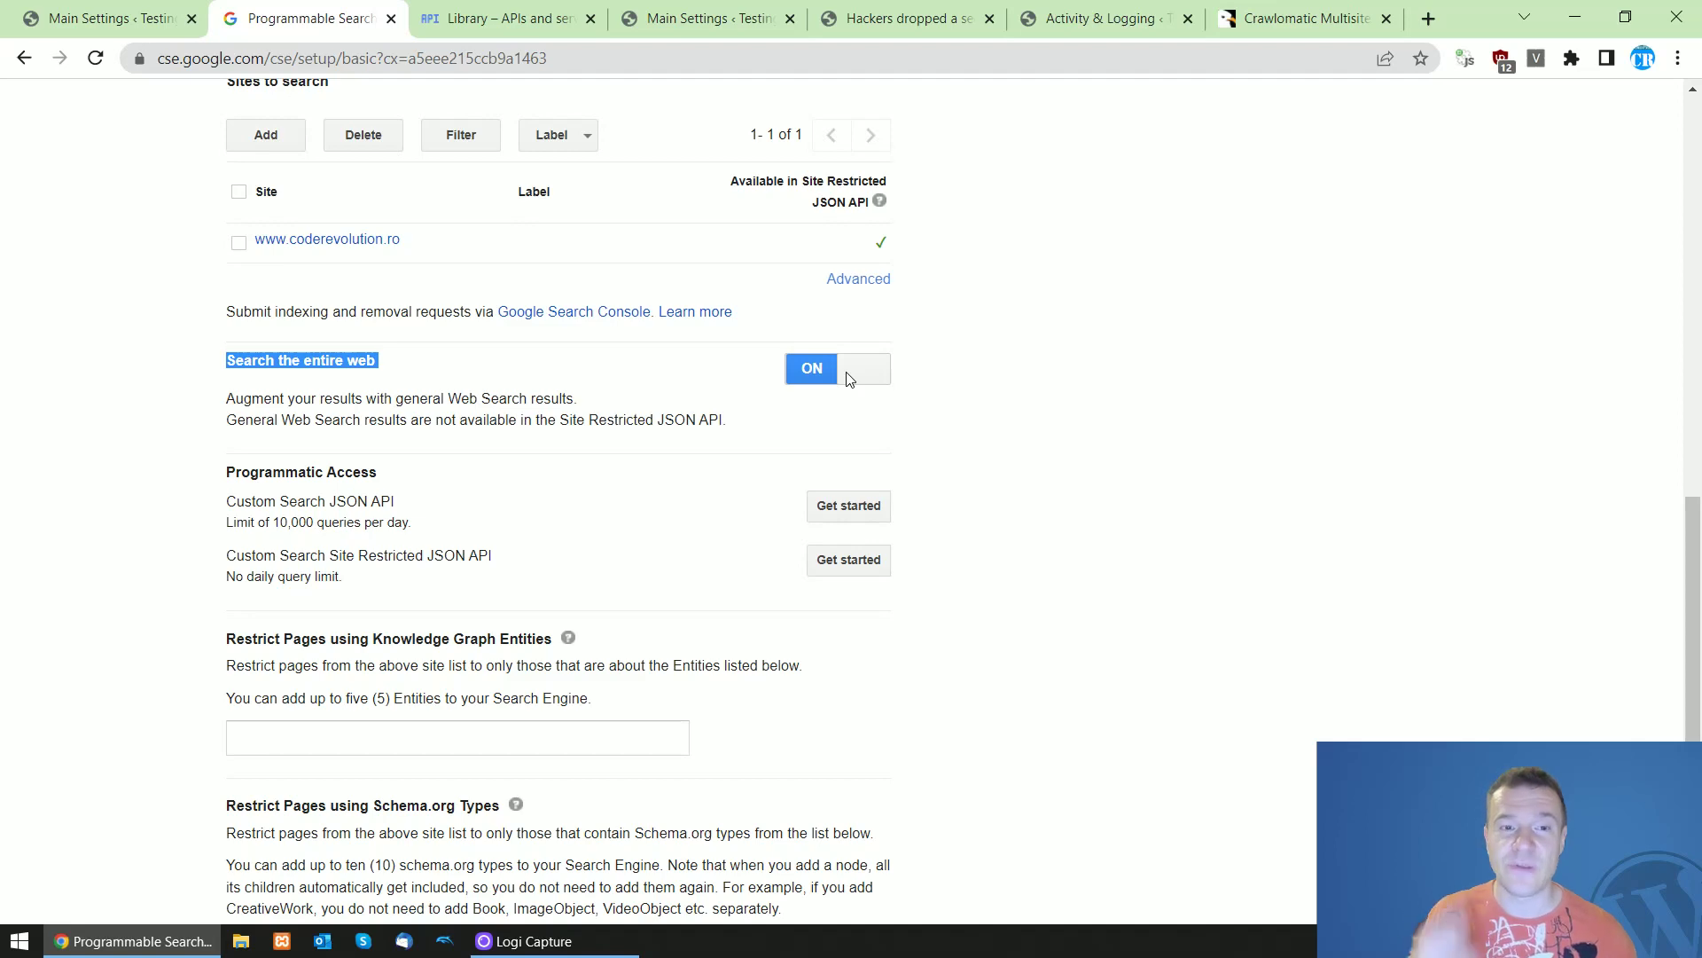
Cross-check the Crawlomatic settings against the engine setup, then clear the entire-web highlight
click(186, 15)
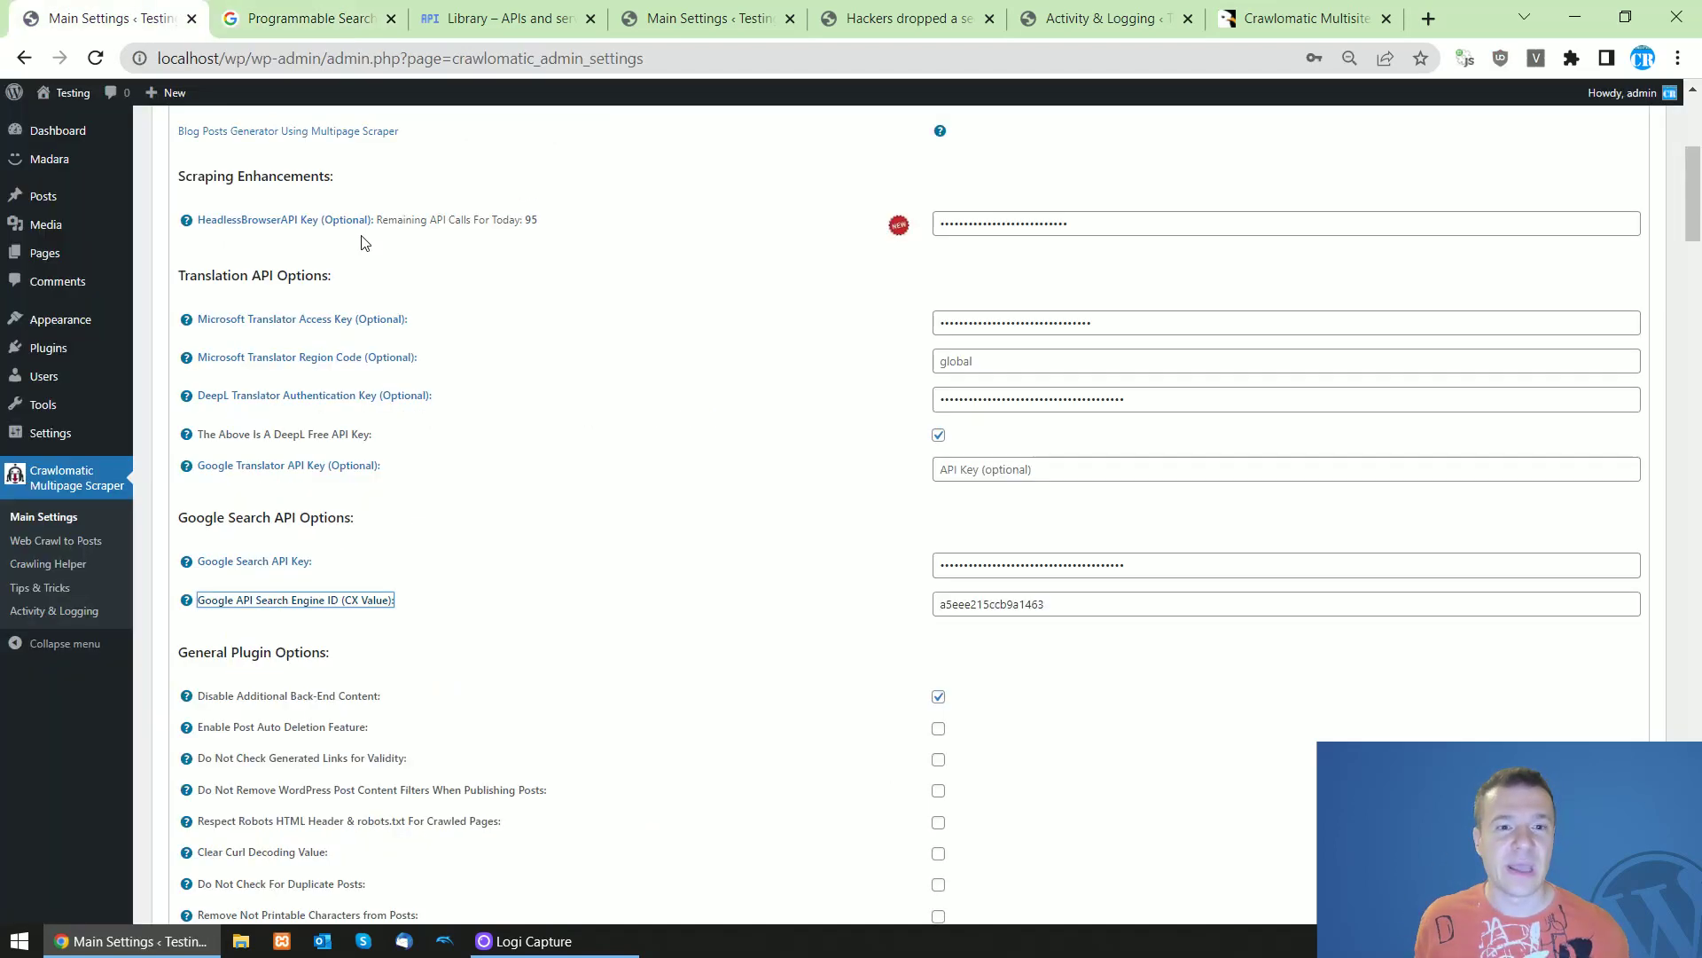
click(368, 17)
scroll(332, 390, up, 8)
scroll(301, 577, down, 2)
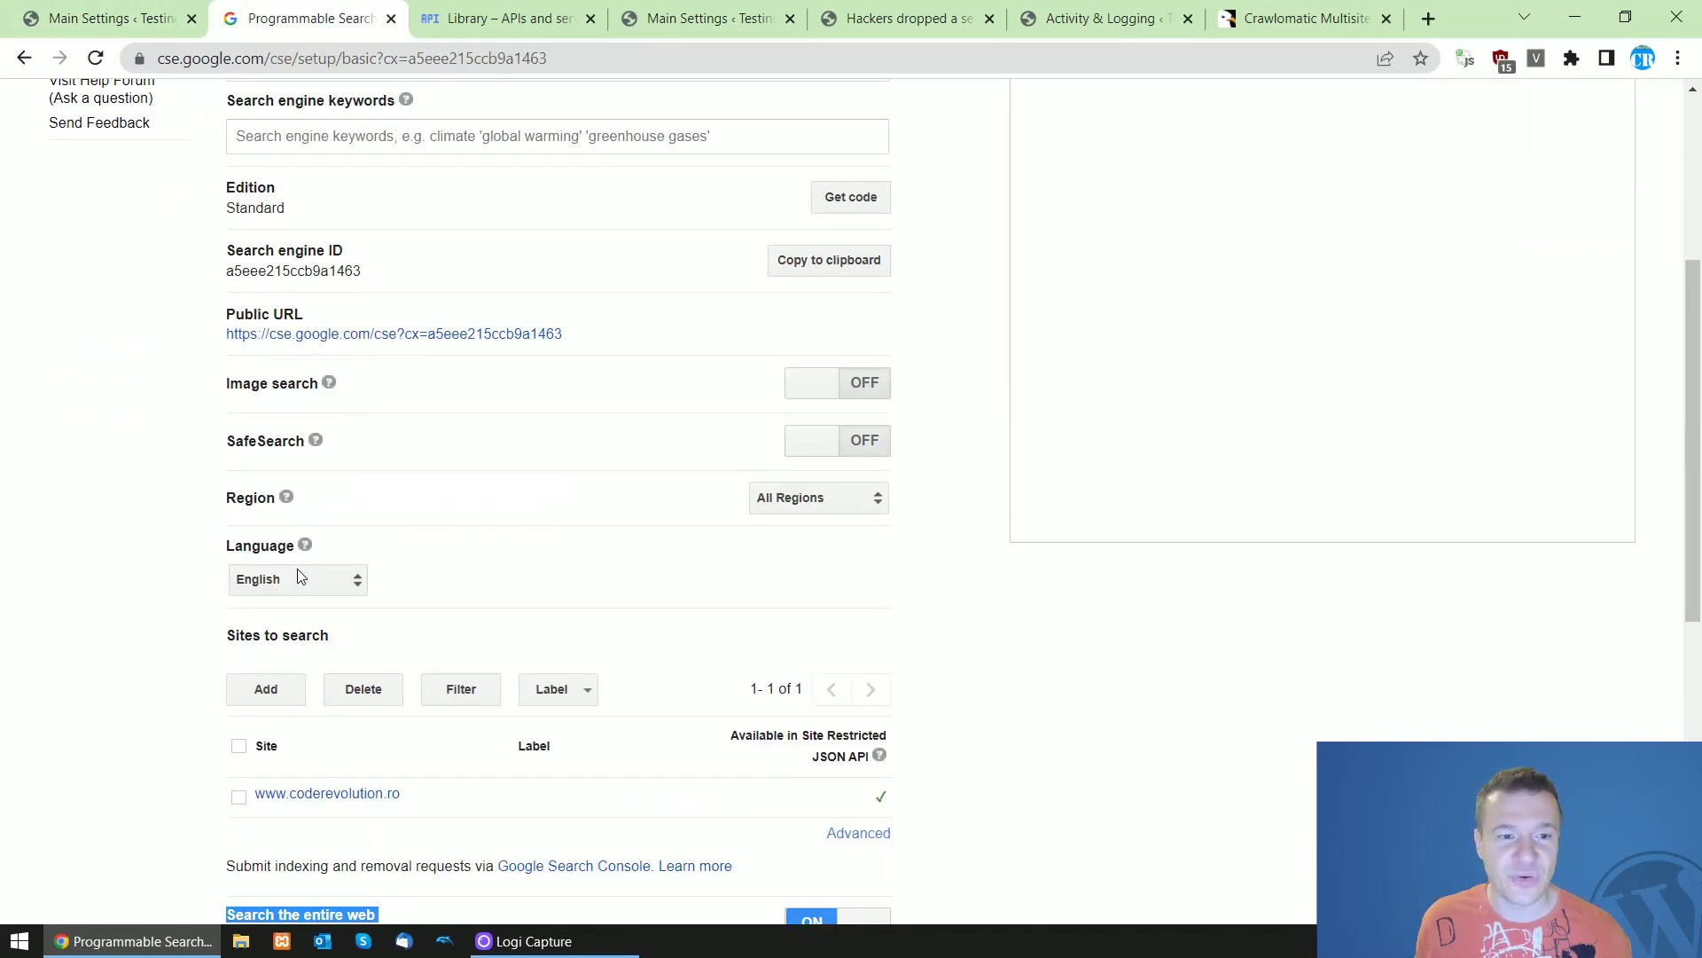
scroll(316, 743, down, 5)
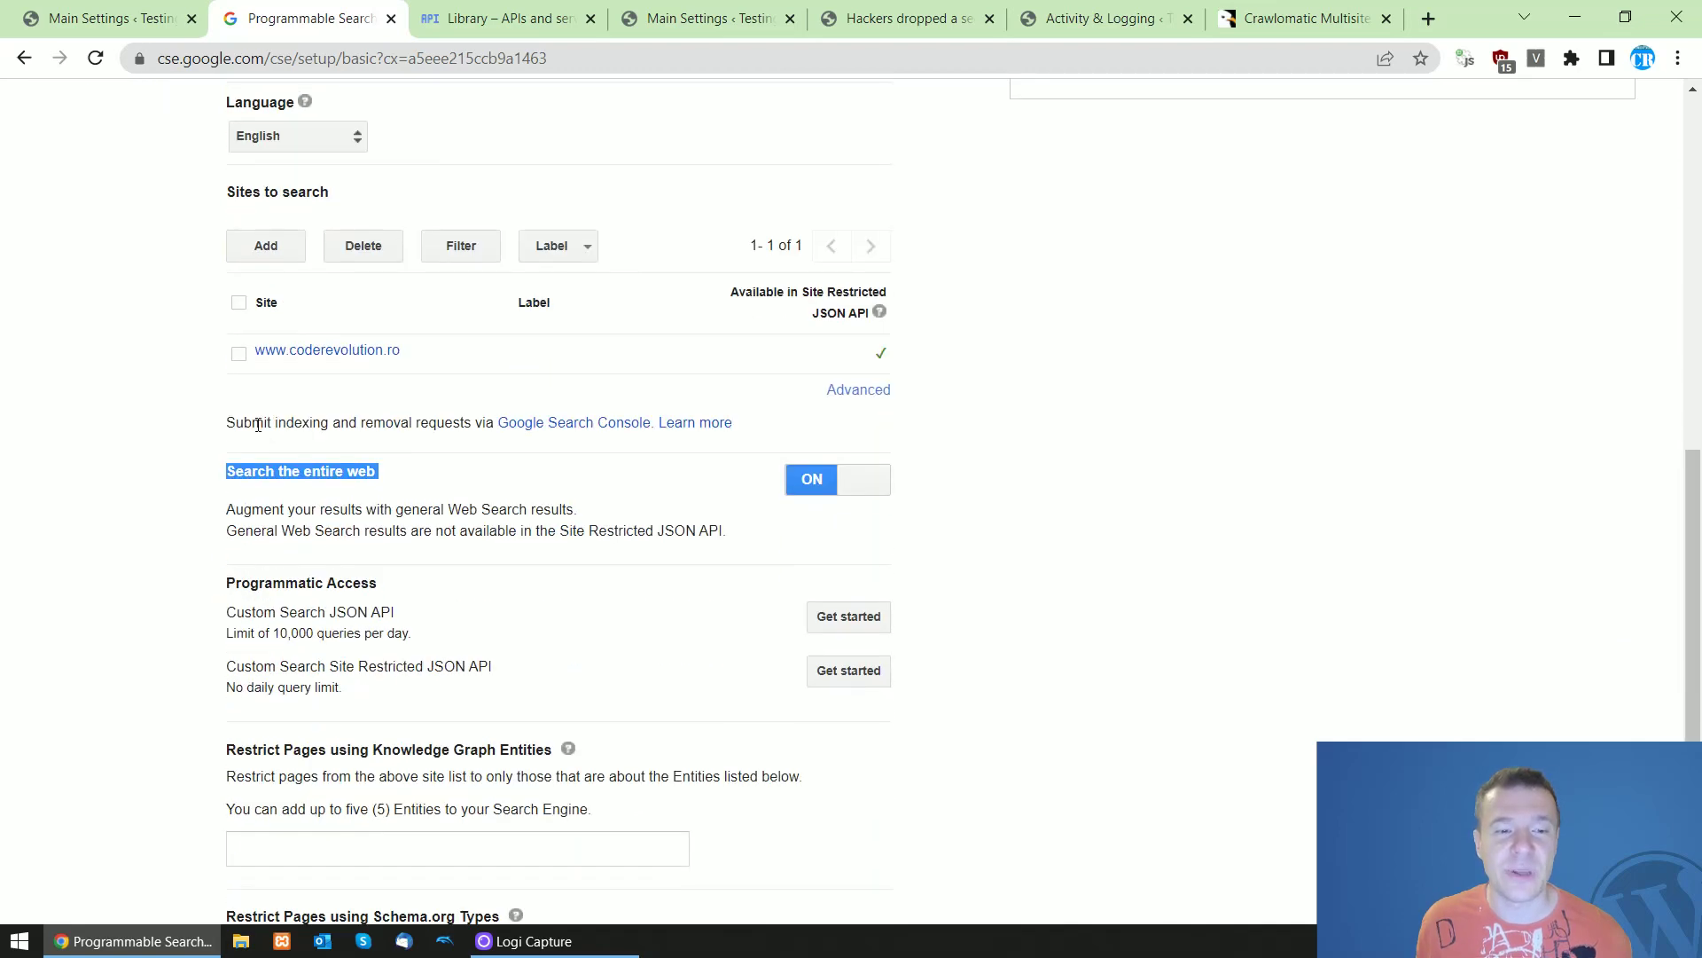
click(106, 17)
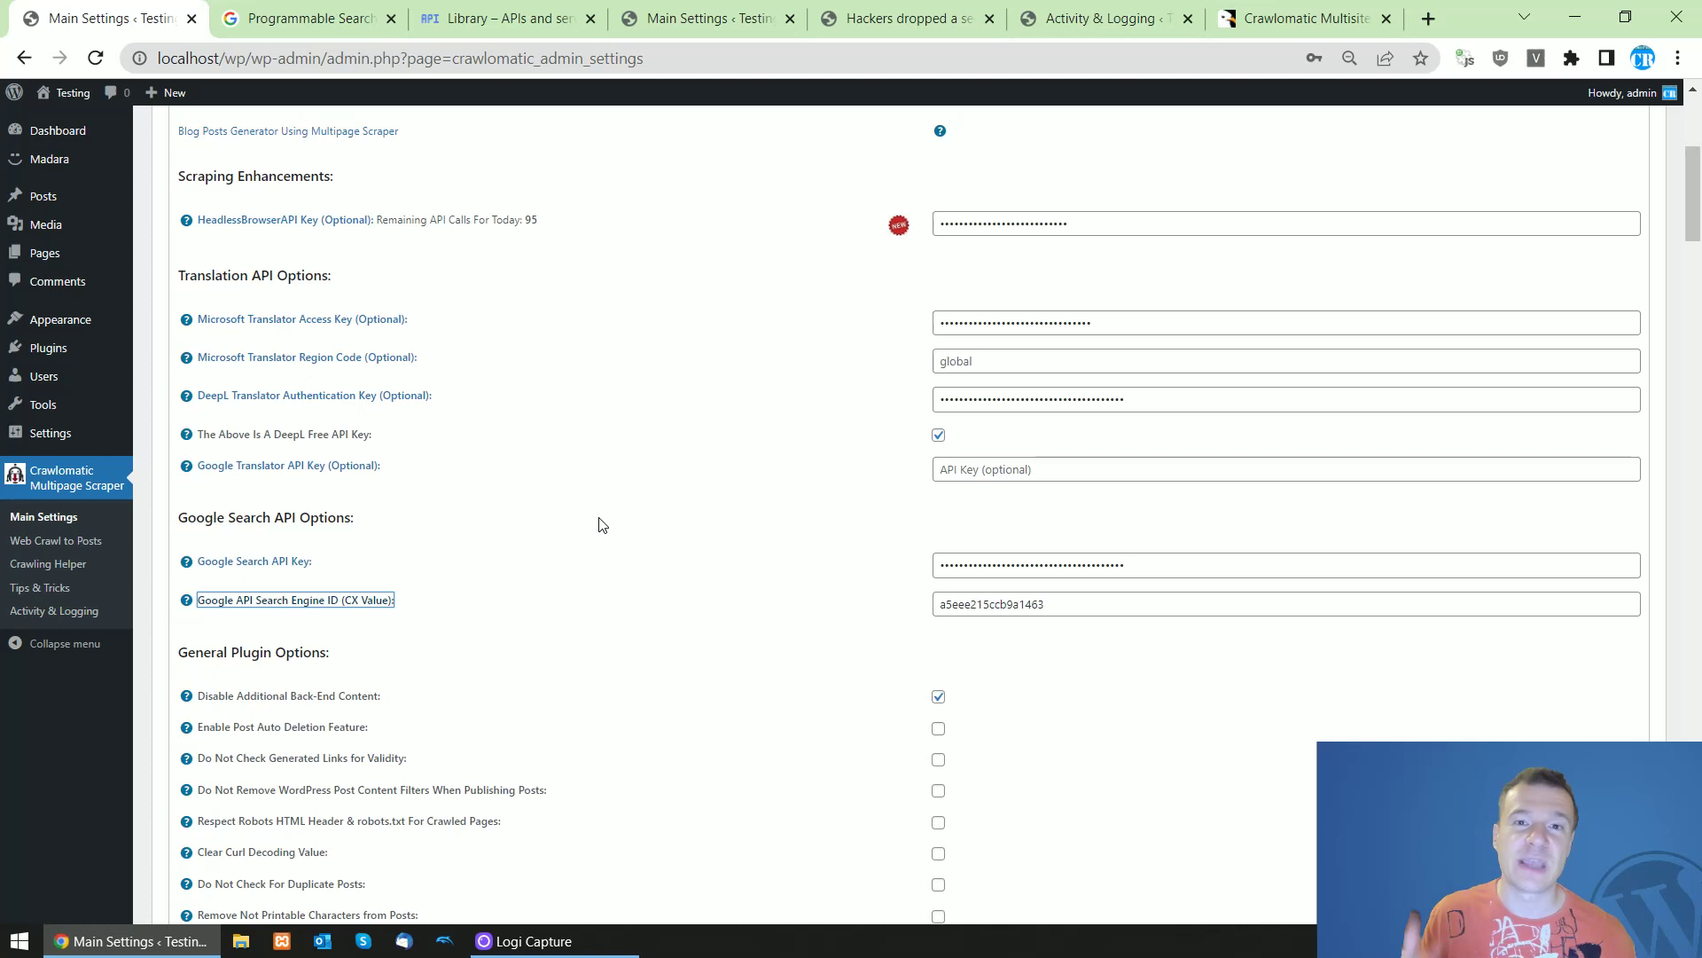
click(310, 17)
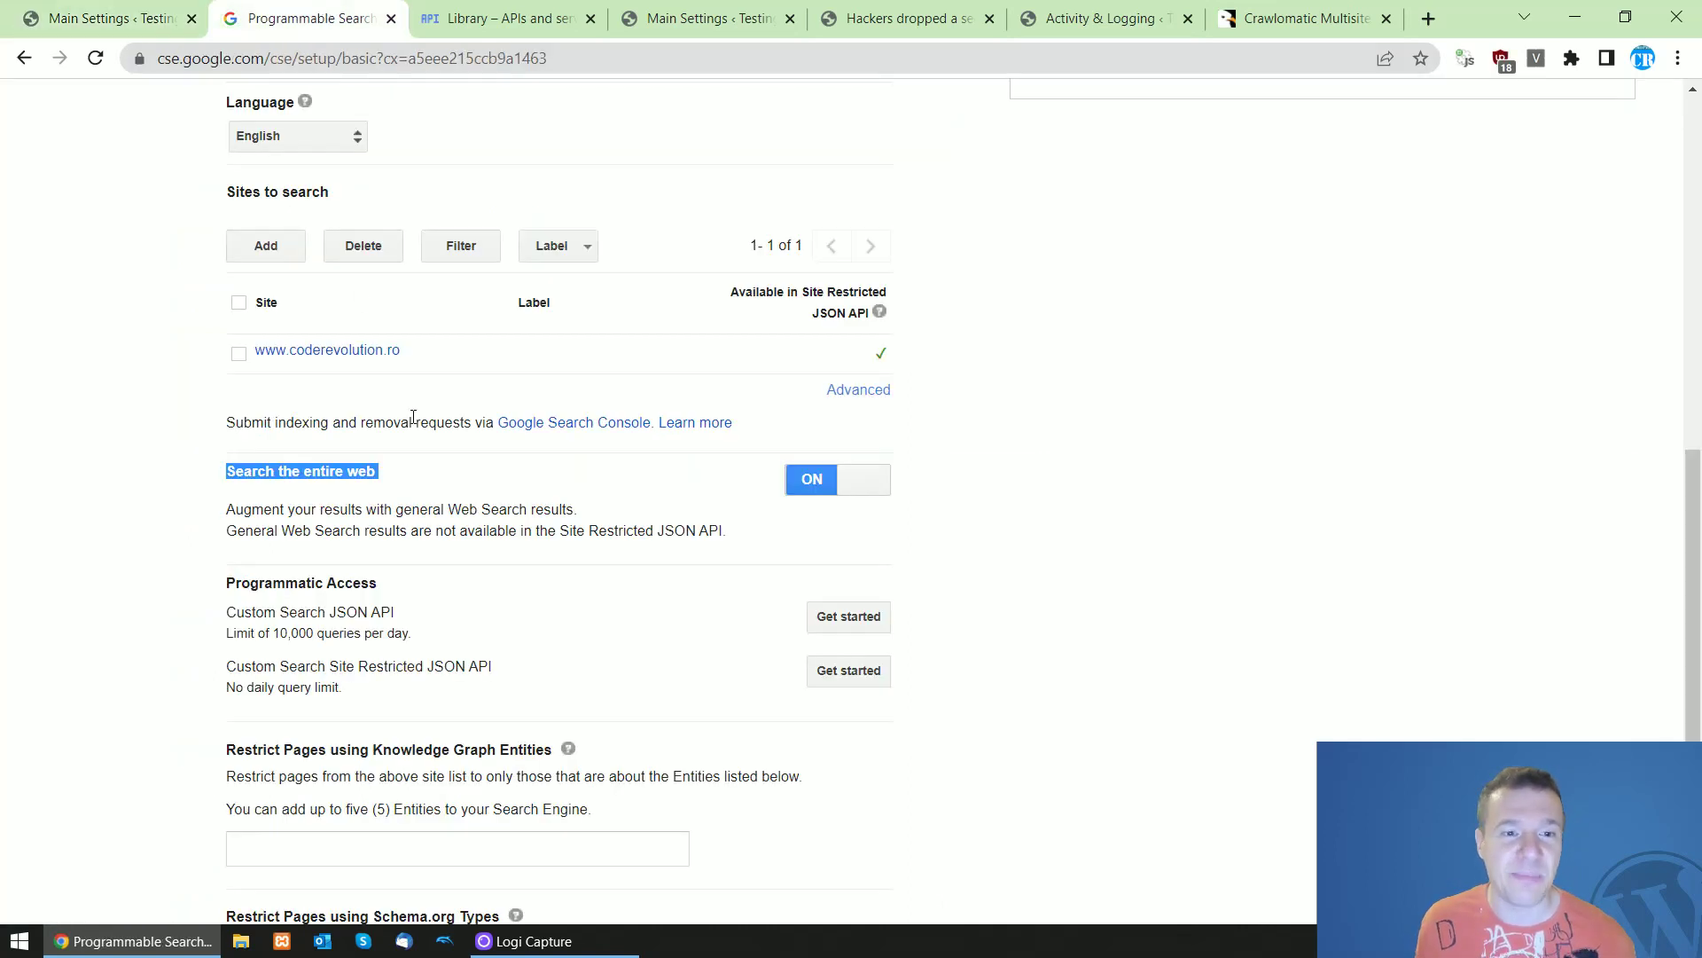
click(726, 501)
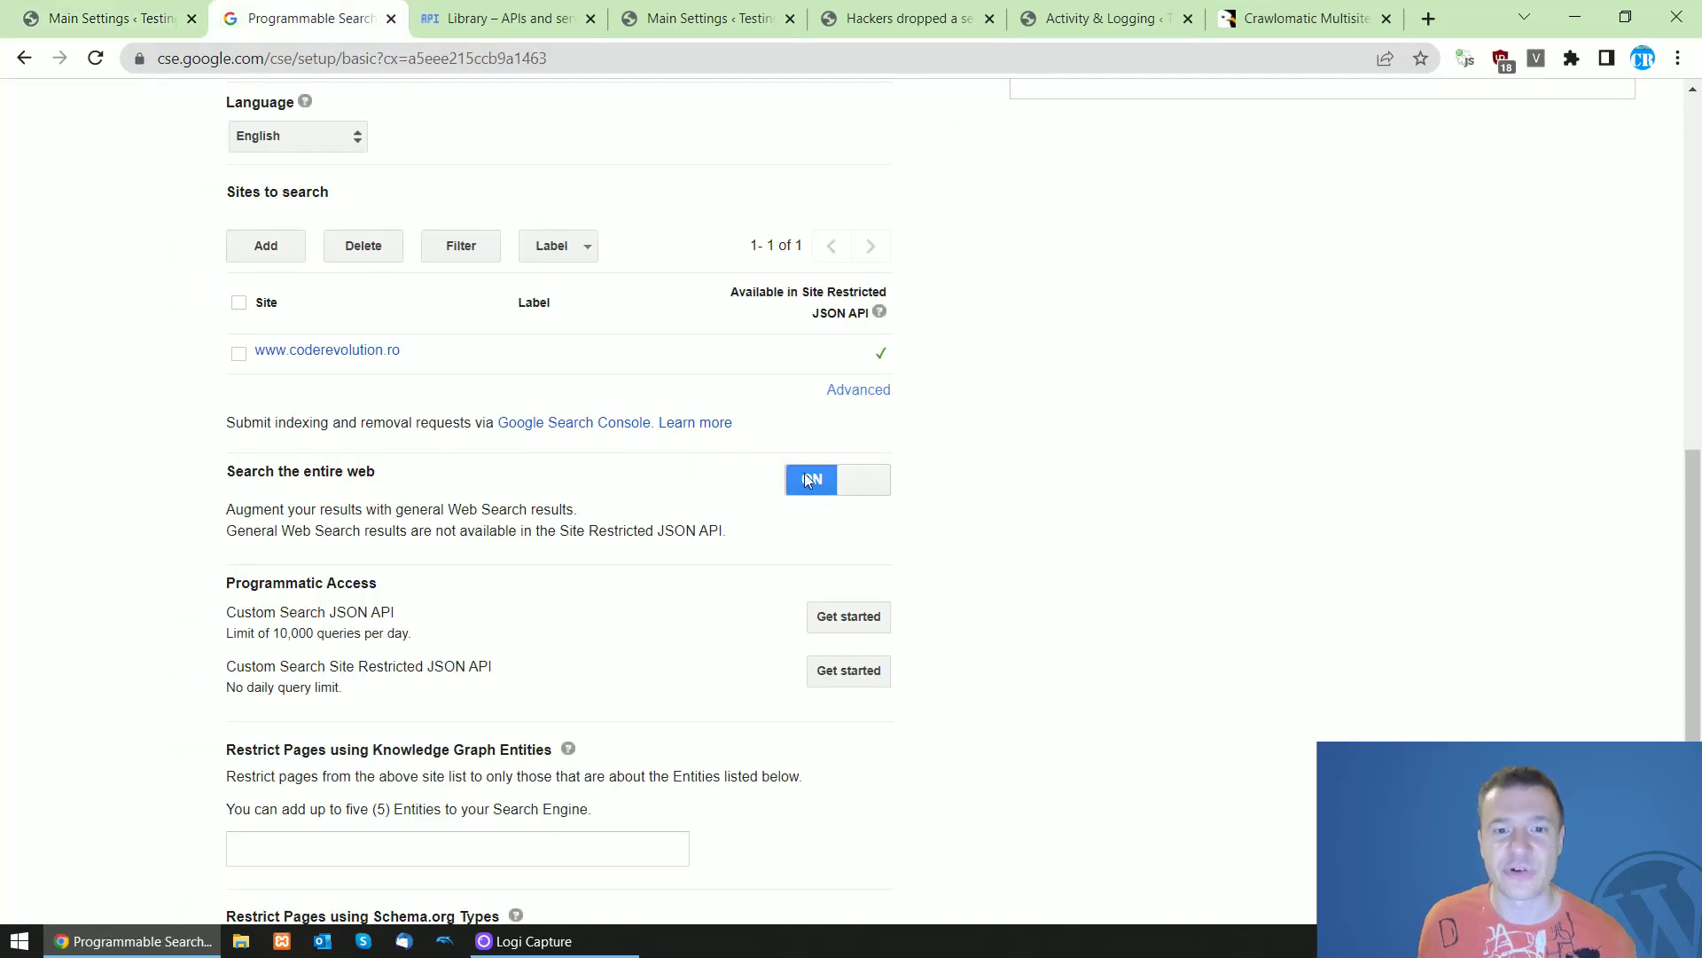
Select the Coderevolution.ro search engine ID value
scroll(490, 530, up, 3)
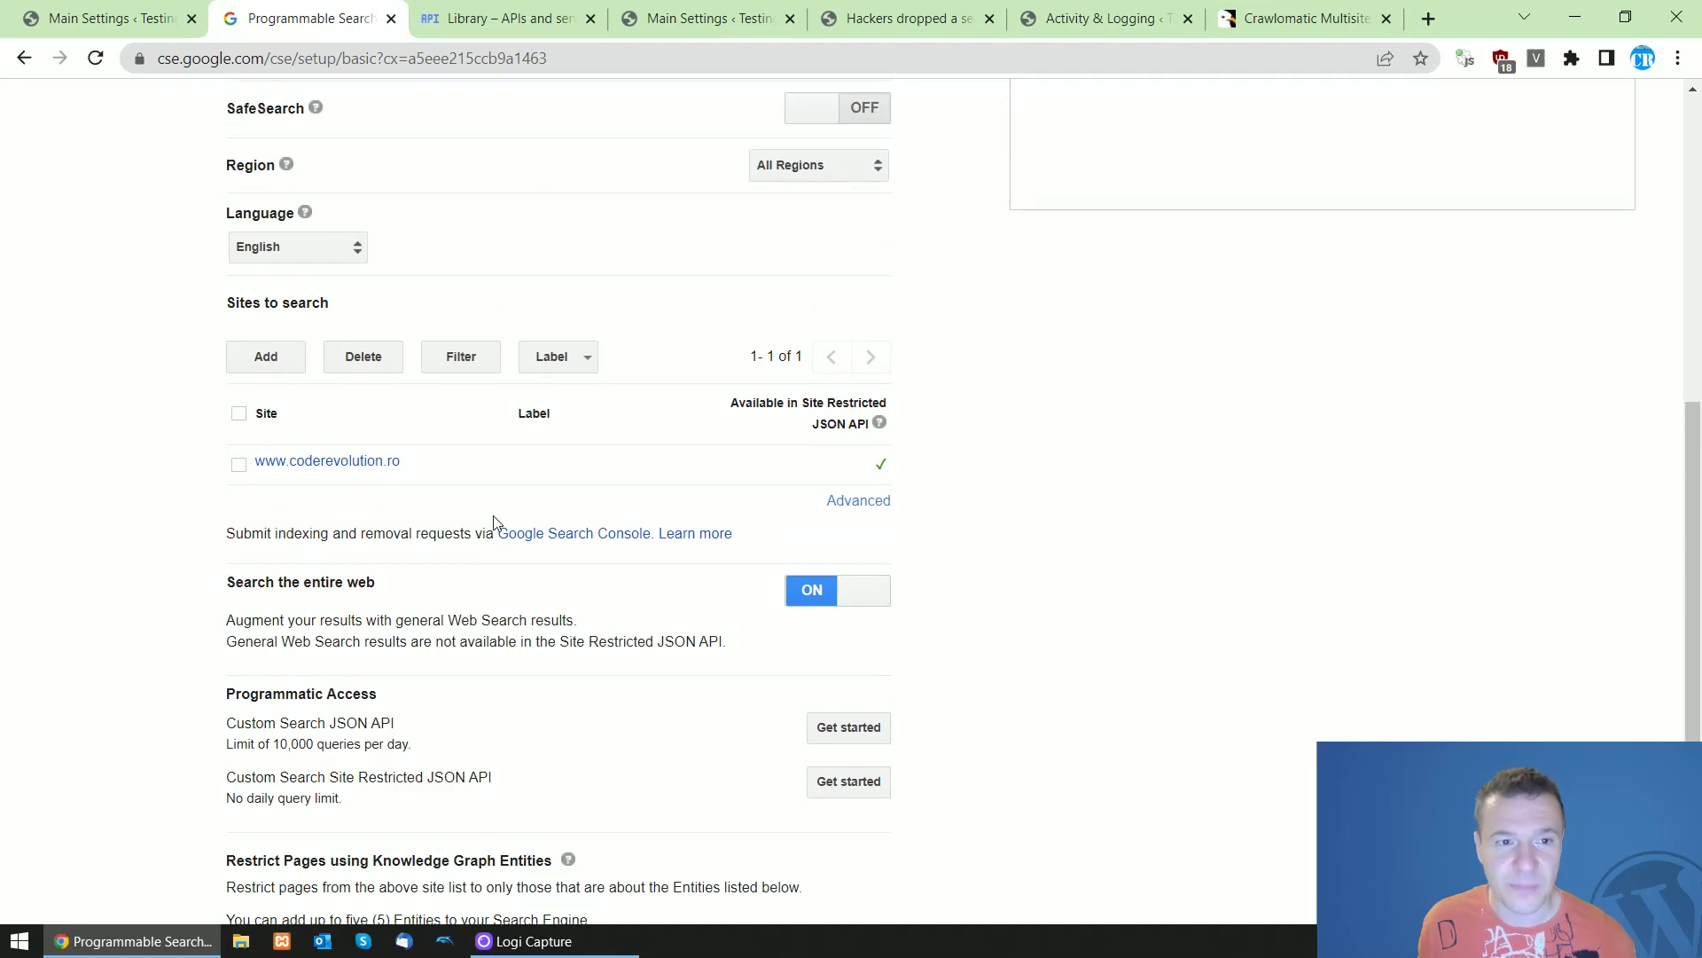
scroll(485, 533, up, 5)
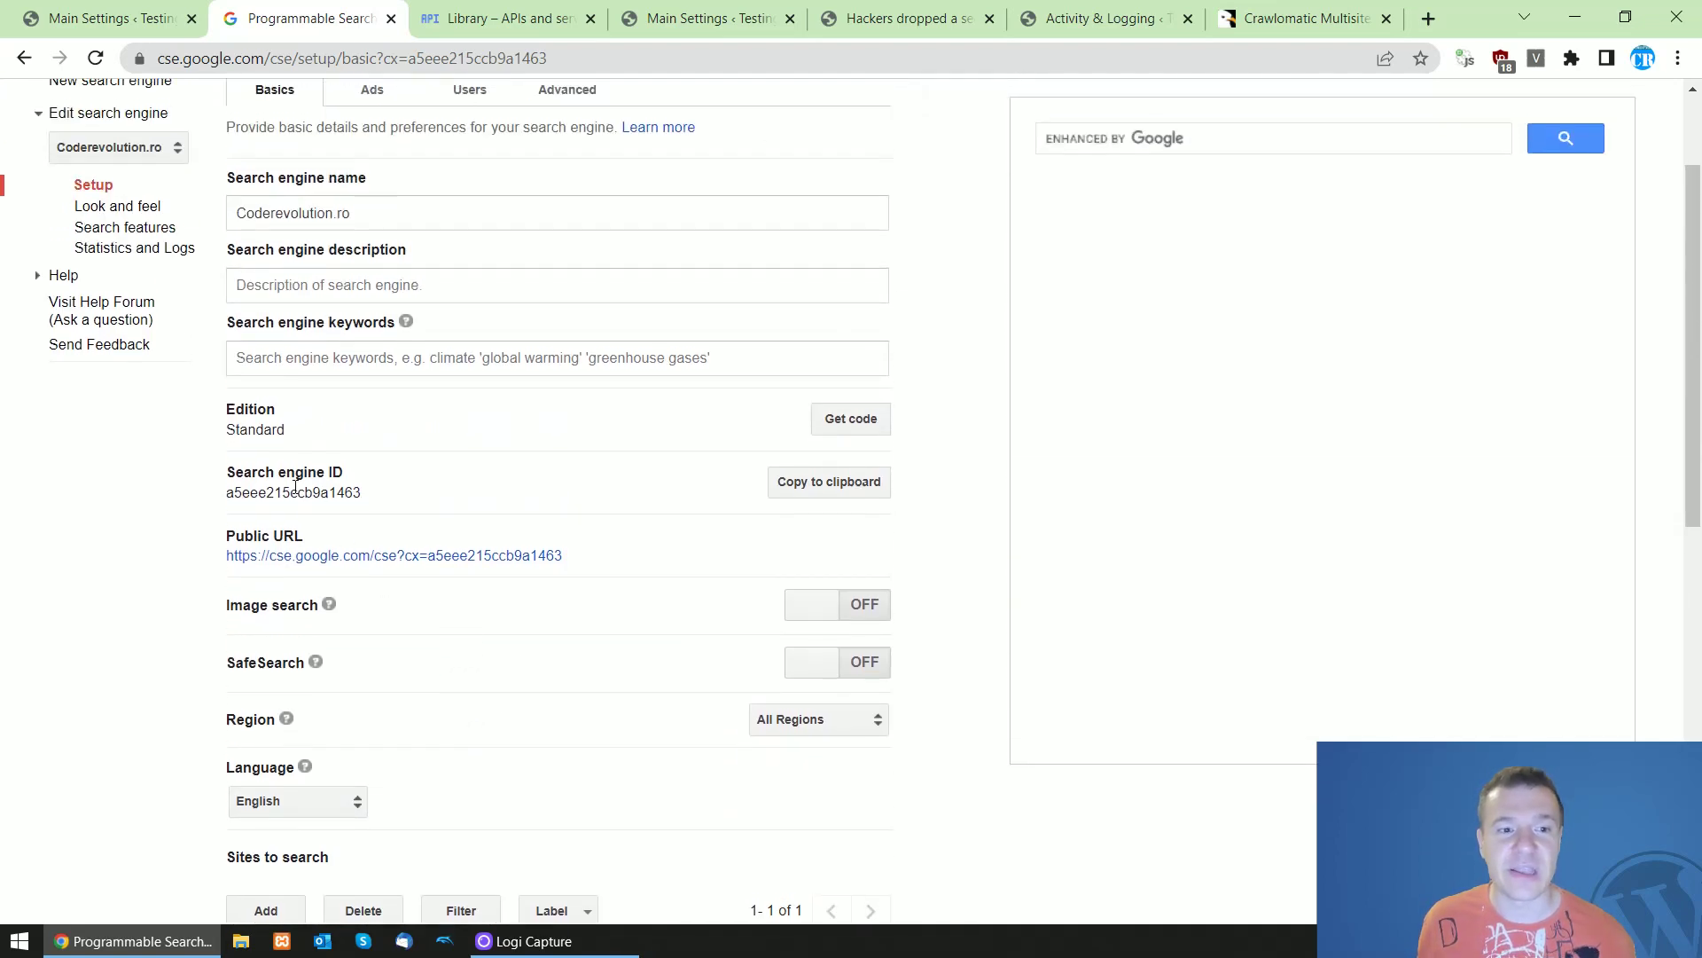
drag(228, 475, 350, 483)
click(300, 516)
double_click(291, 496)
key(ctrl+c)
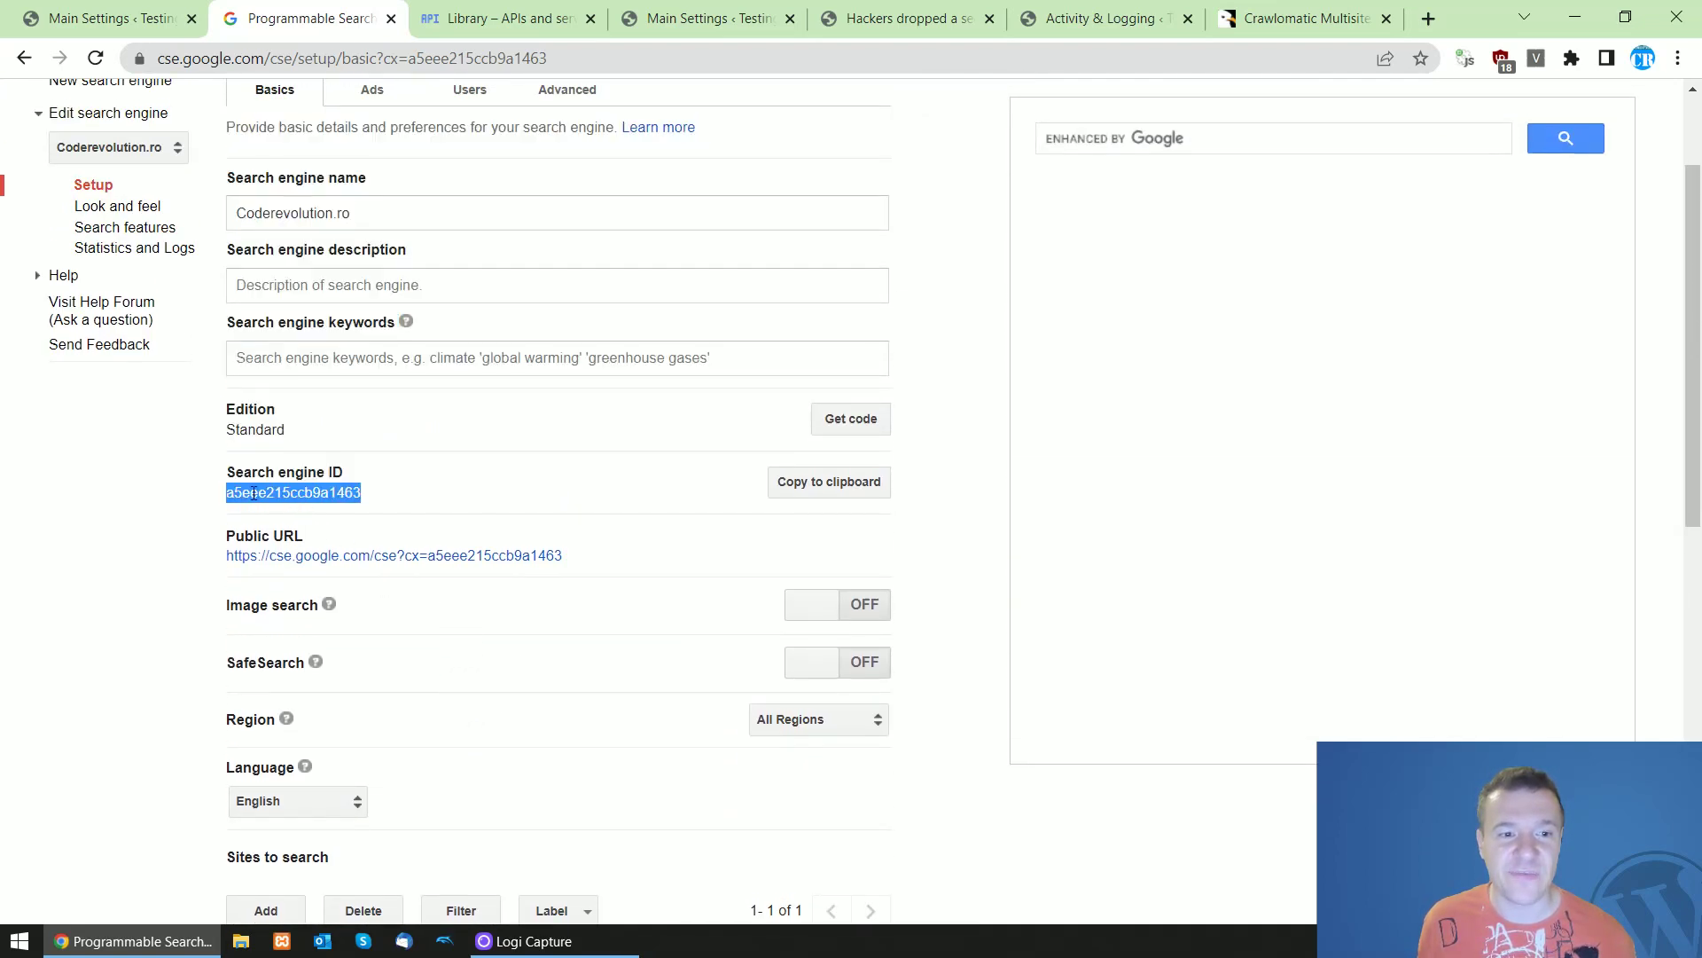
scroll(285, 521, up, 1)
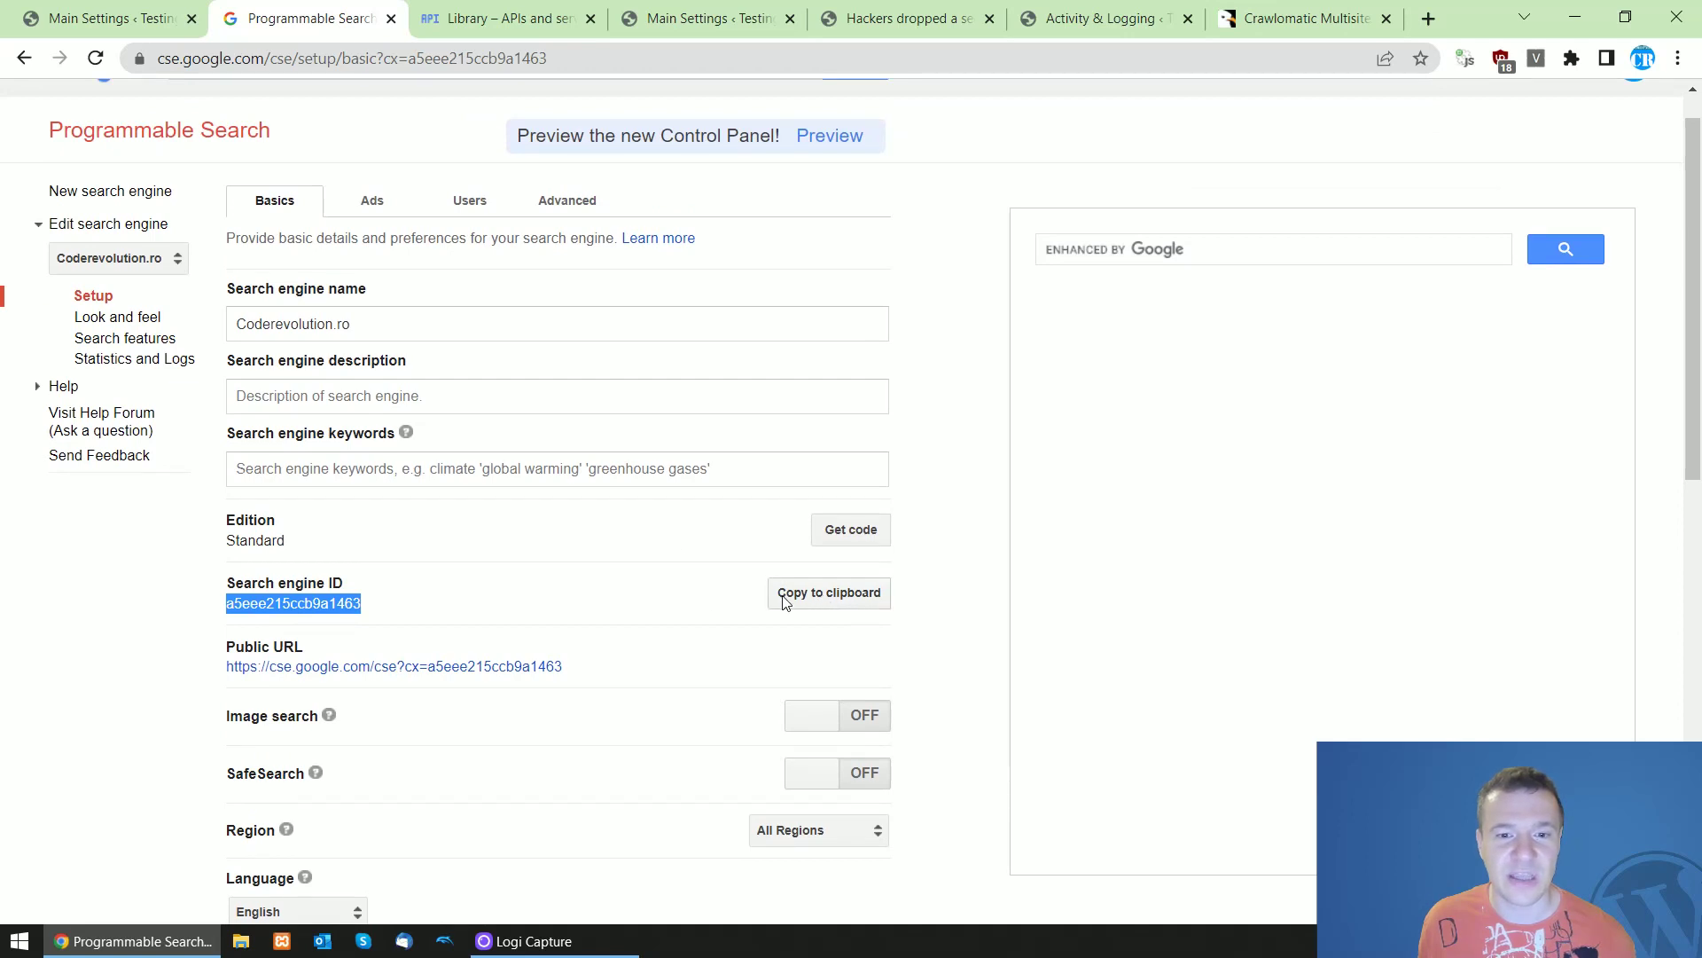
Replace the Crawlomatic CX Value field with the copied search engine ID
click(167, 7)
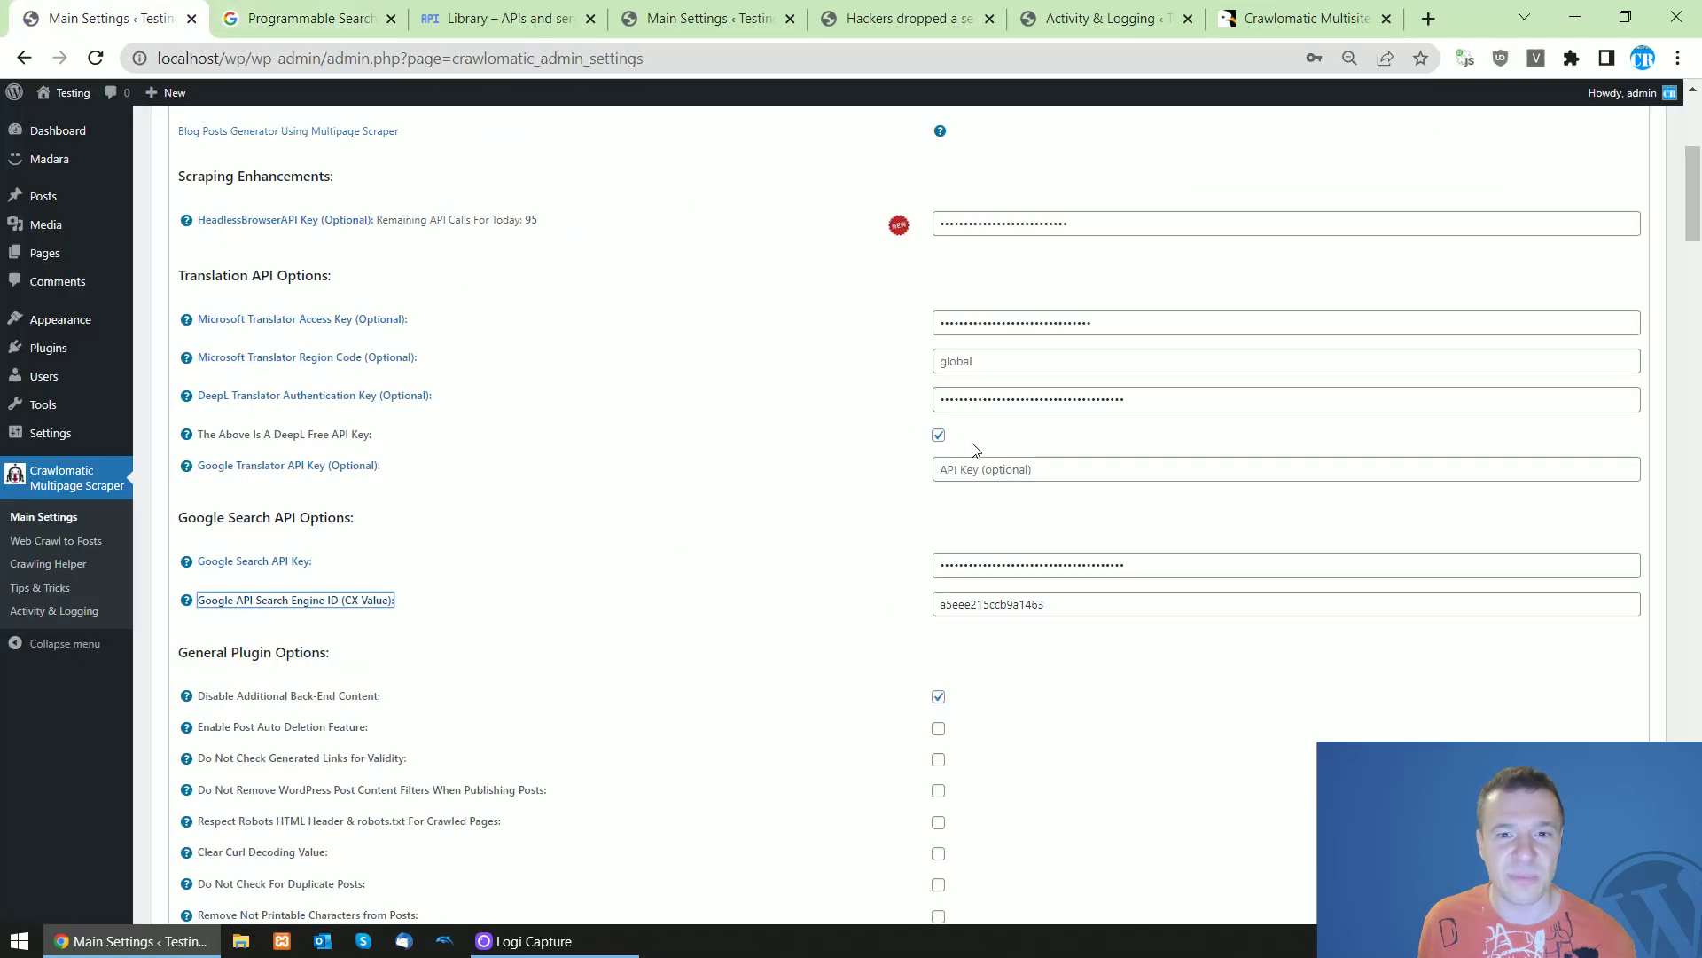
double_click(961, 604)
right_click(972, 610)
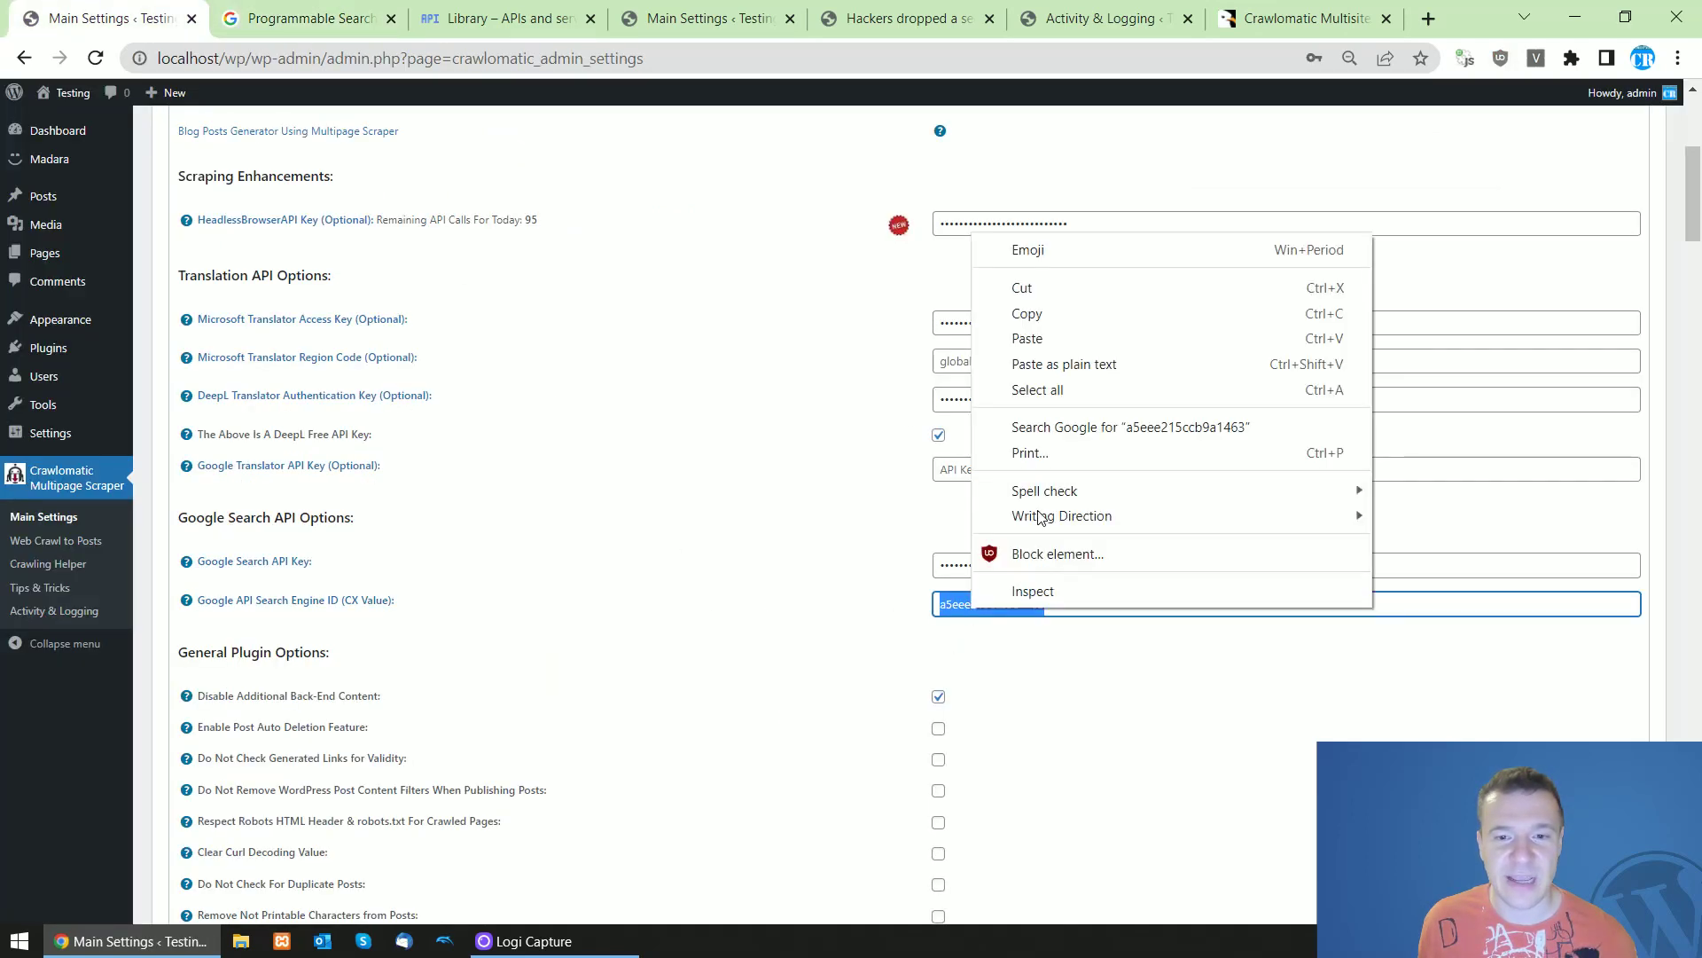
click(1036, 337)
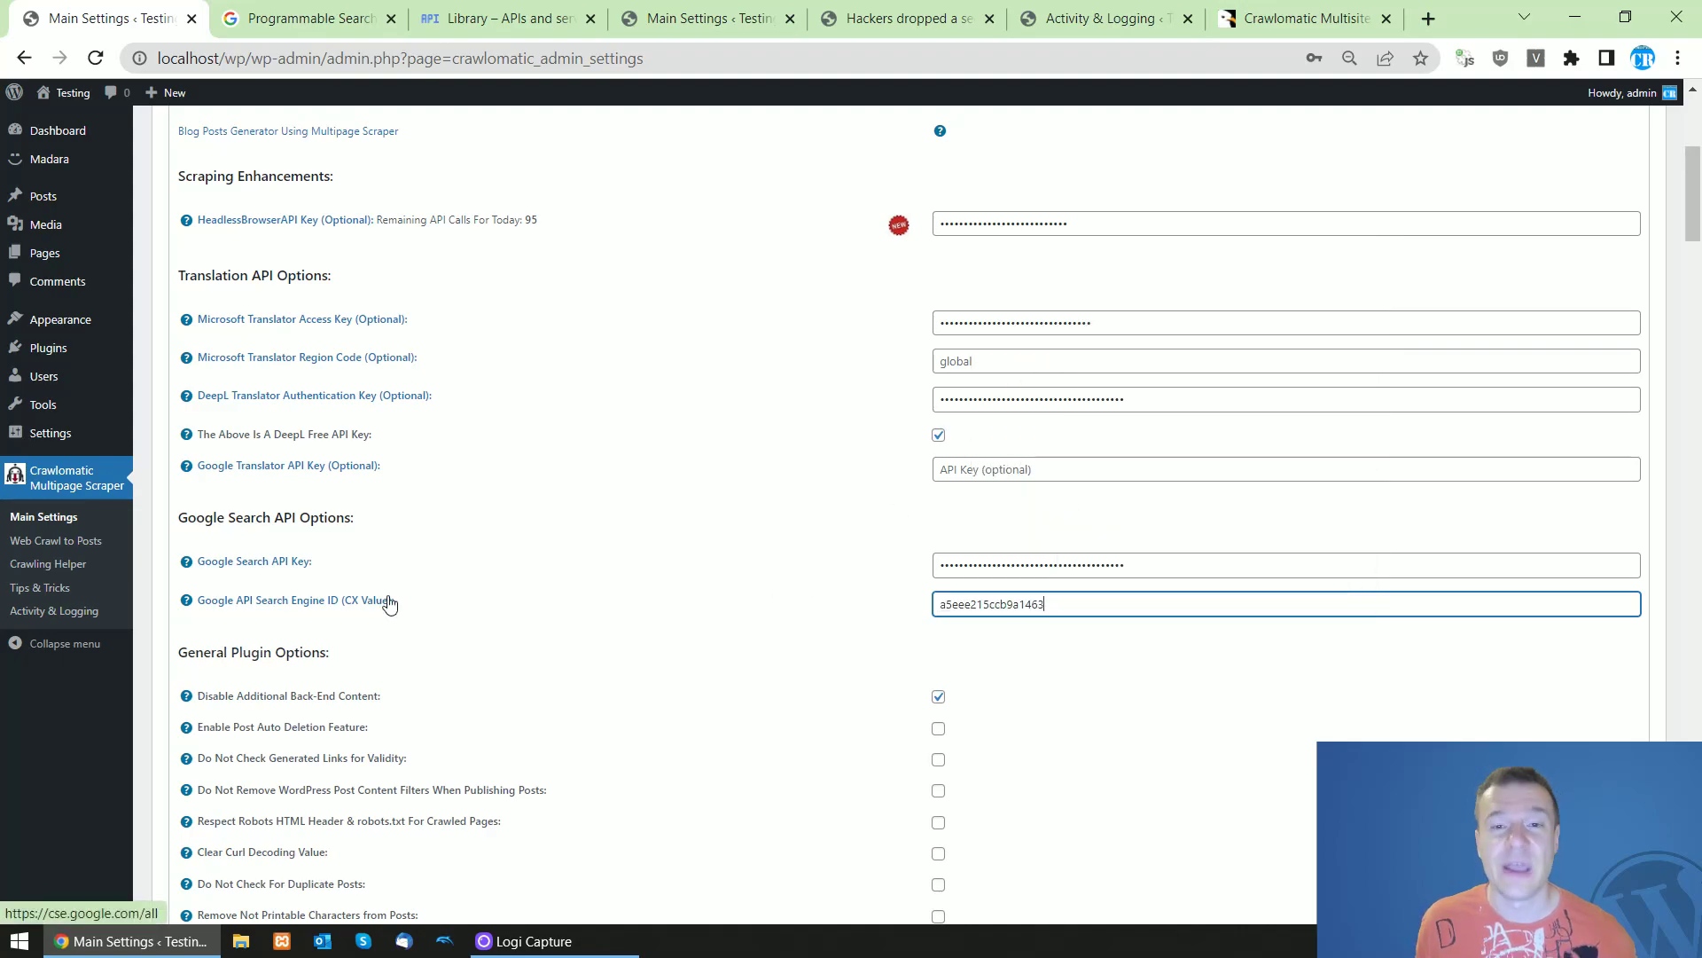
Save the Crawlomatic main settings
scroll(1695, 200, down, 3)
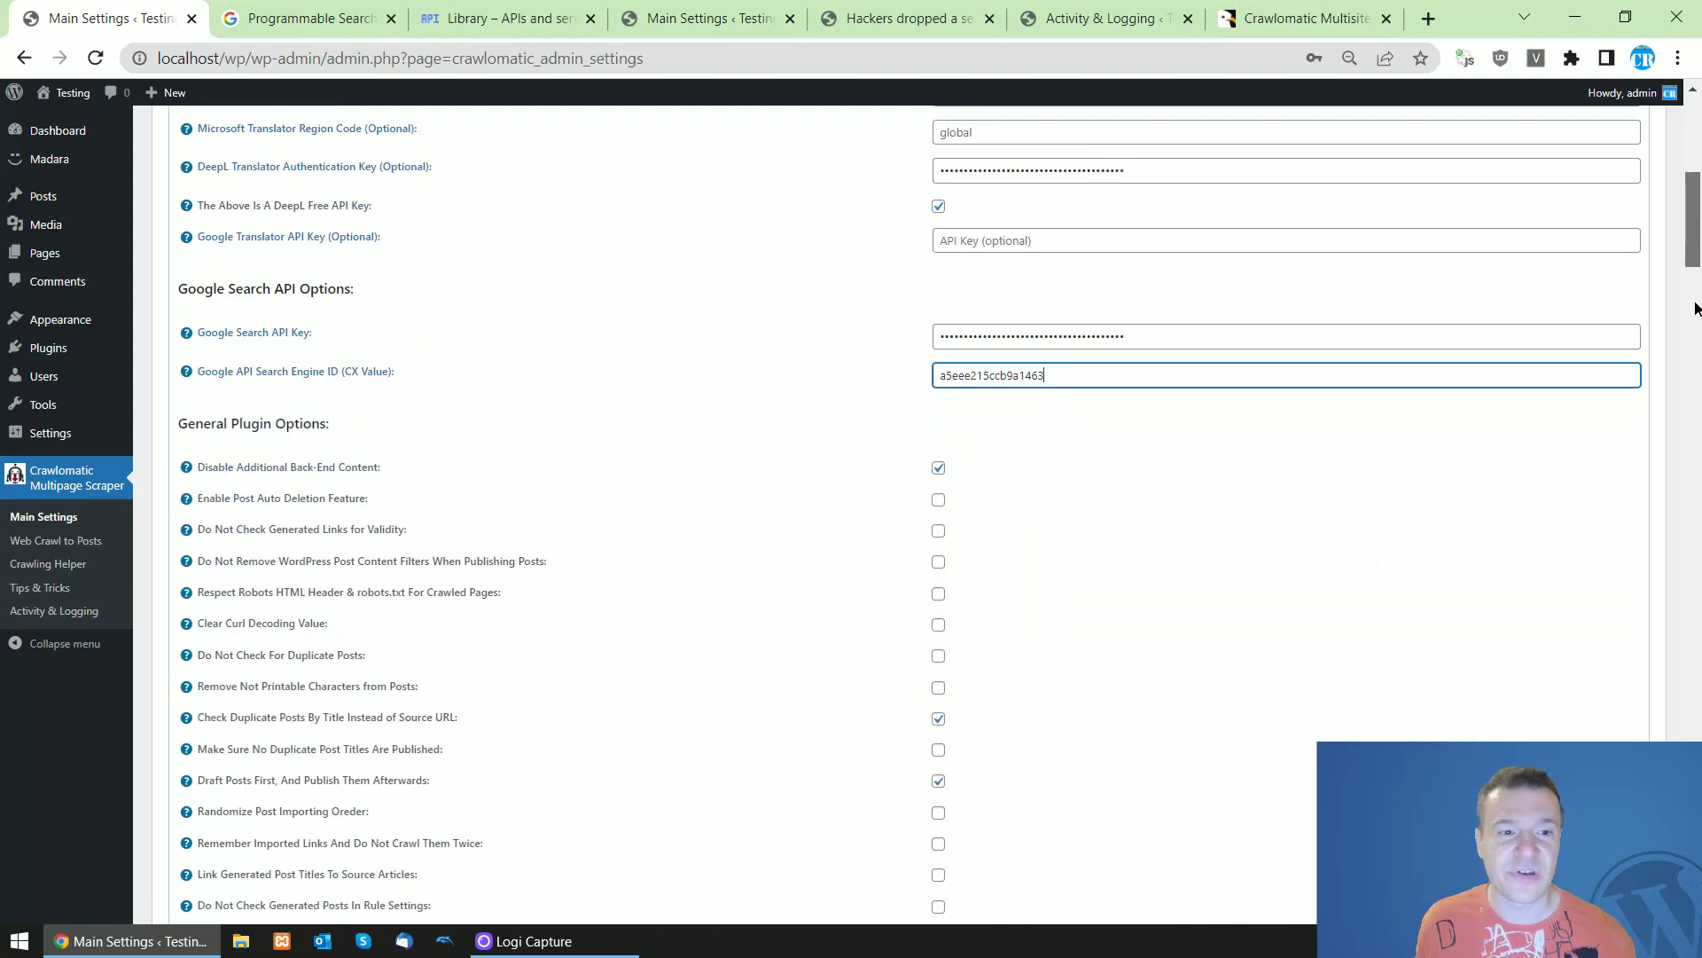
scroll(1695, 308, down, 20)
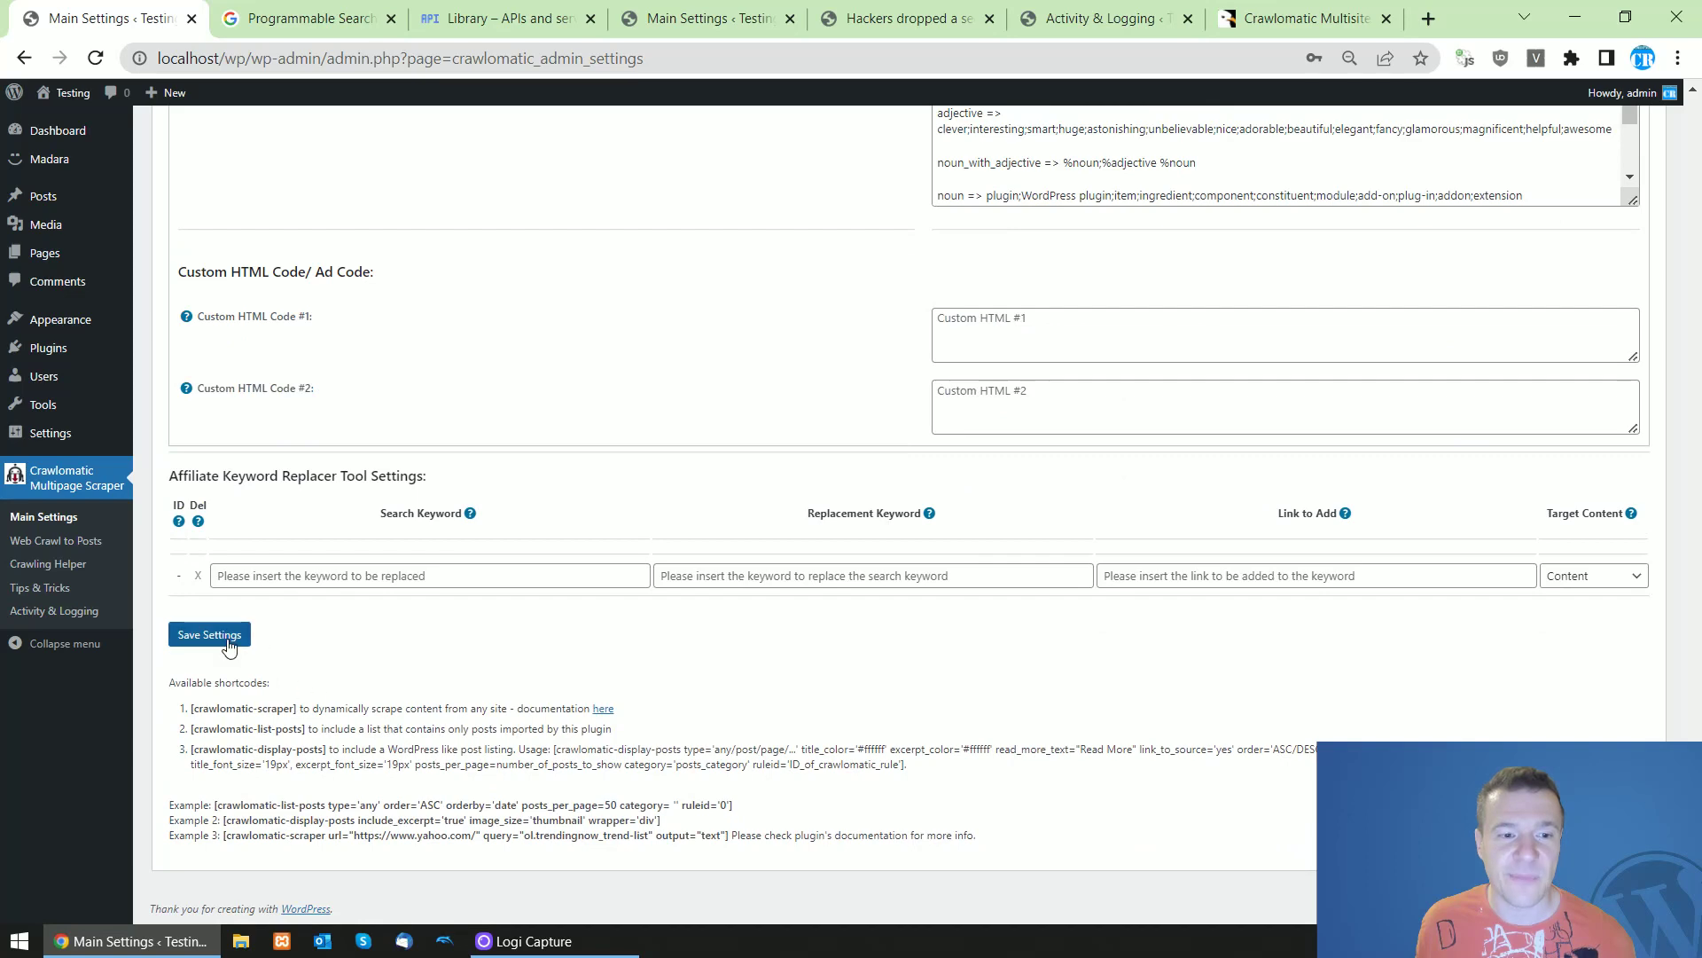
click(228, 636)
scroll(586, 474, down, 5)
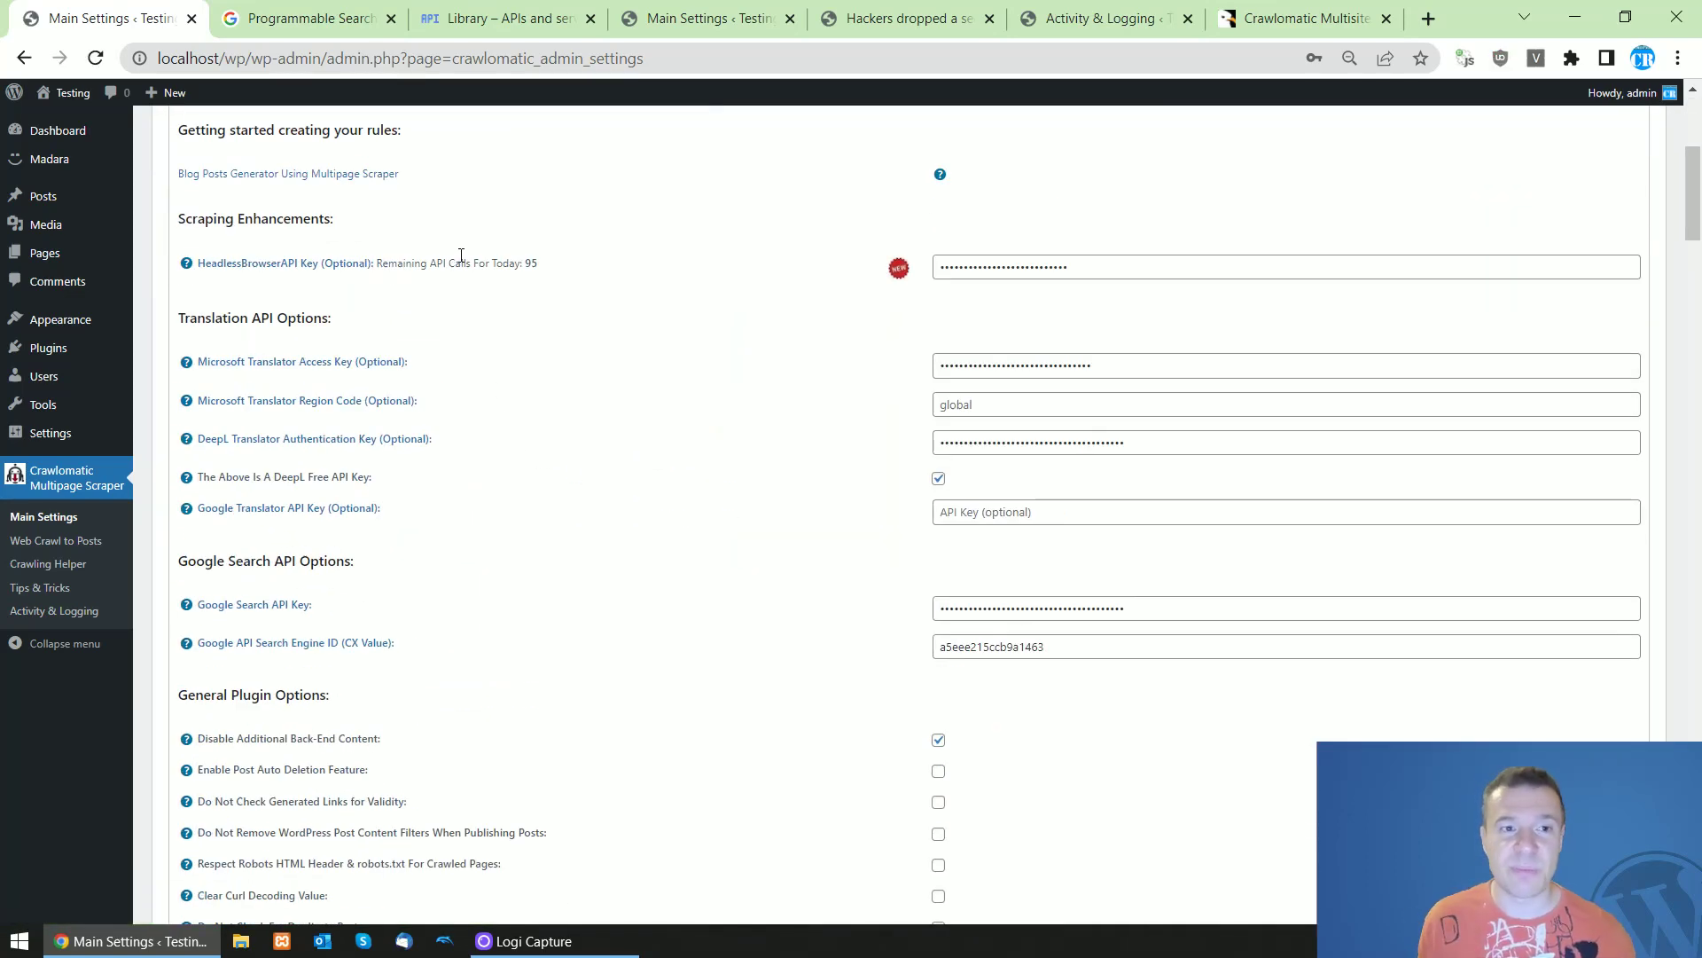
click(63, 544)
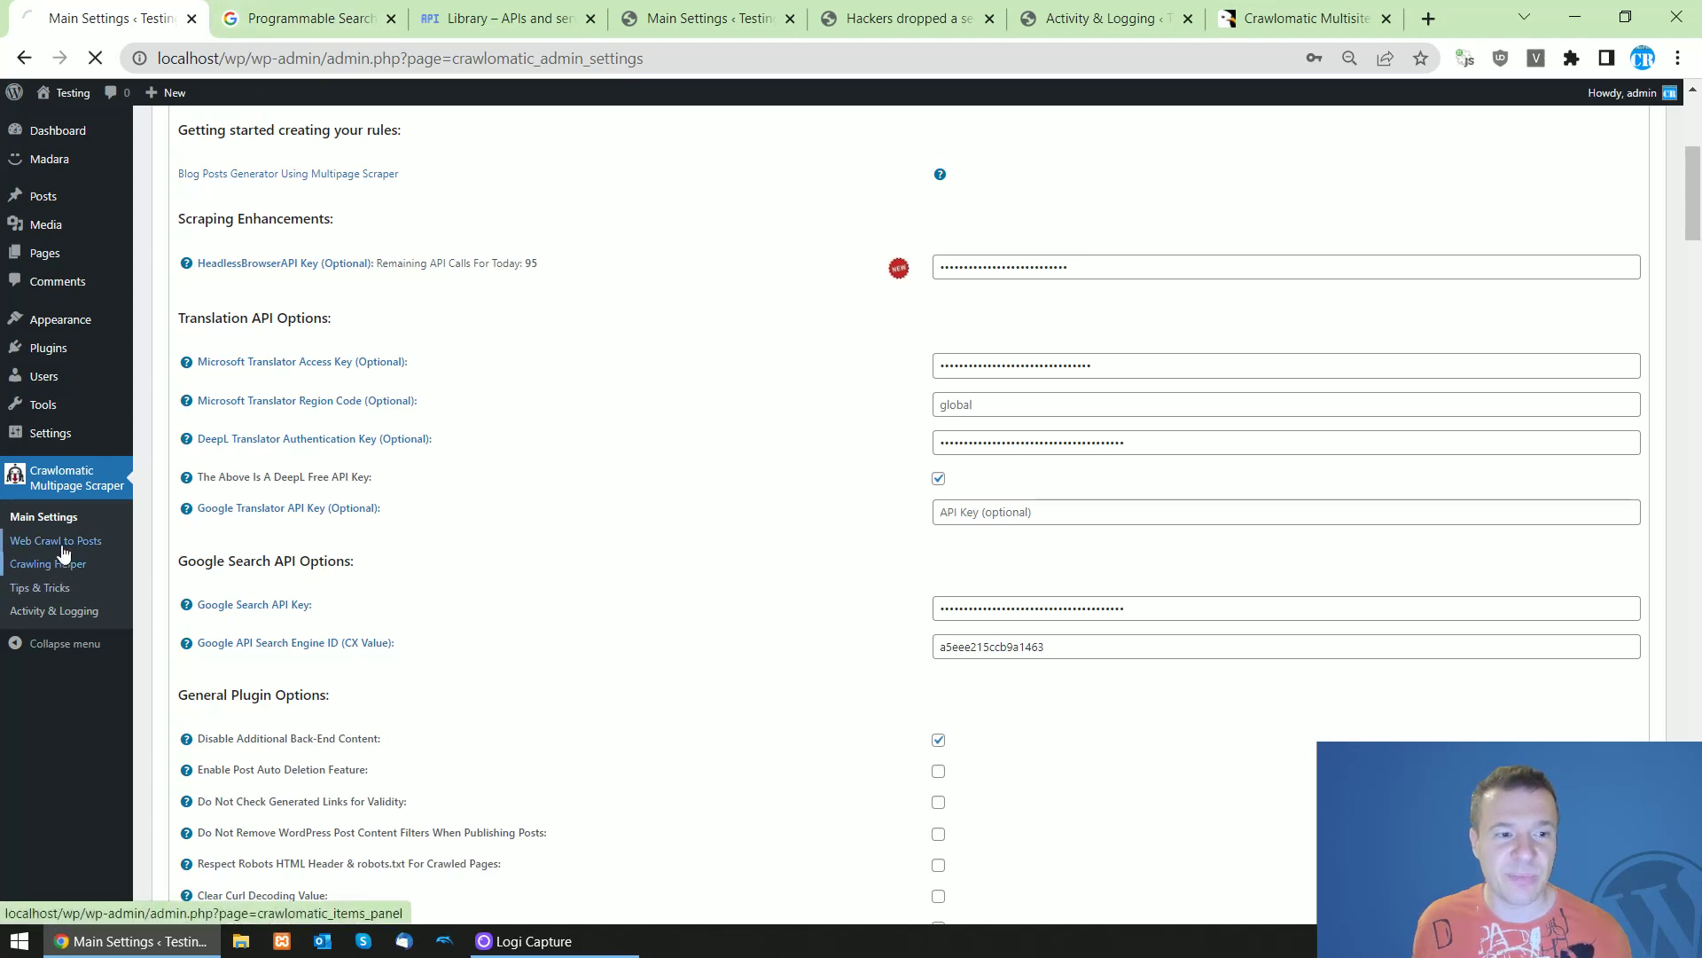
Load the Web Crawl to Posts table and select the first rule's seed 'asus site:techcrunch.com'
click(63, 552)
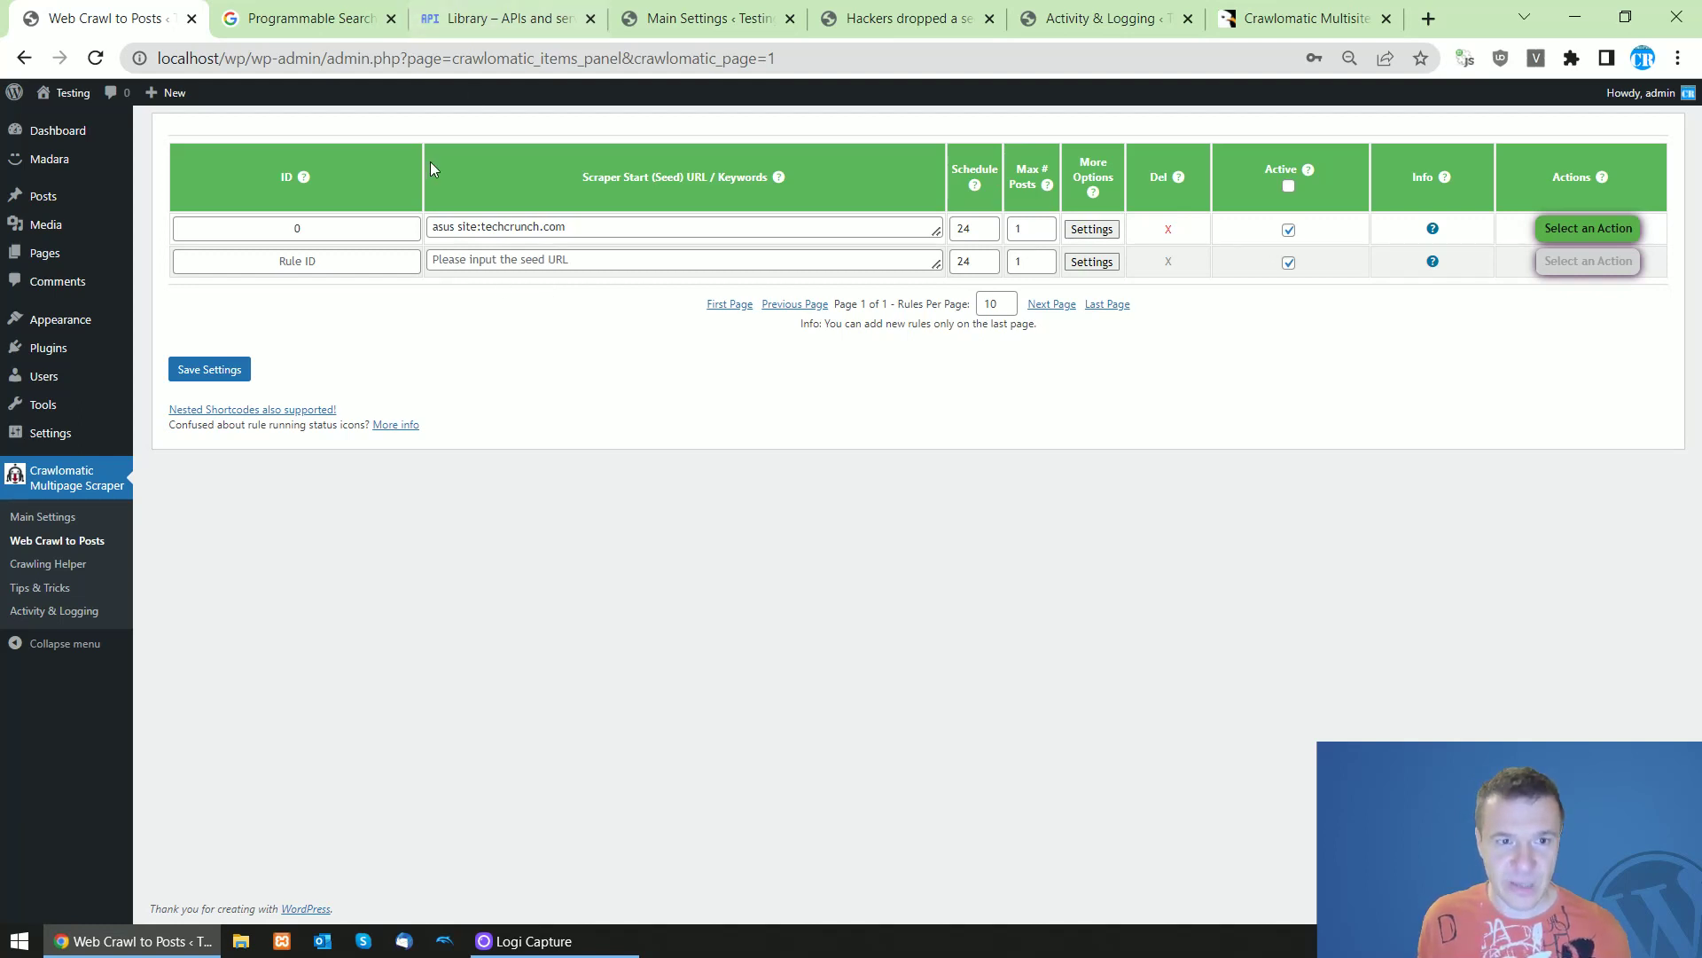
click(463, 227)
drag(464, 227, 456, 227)
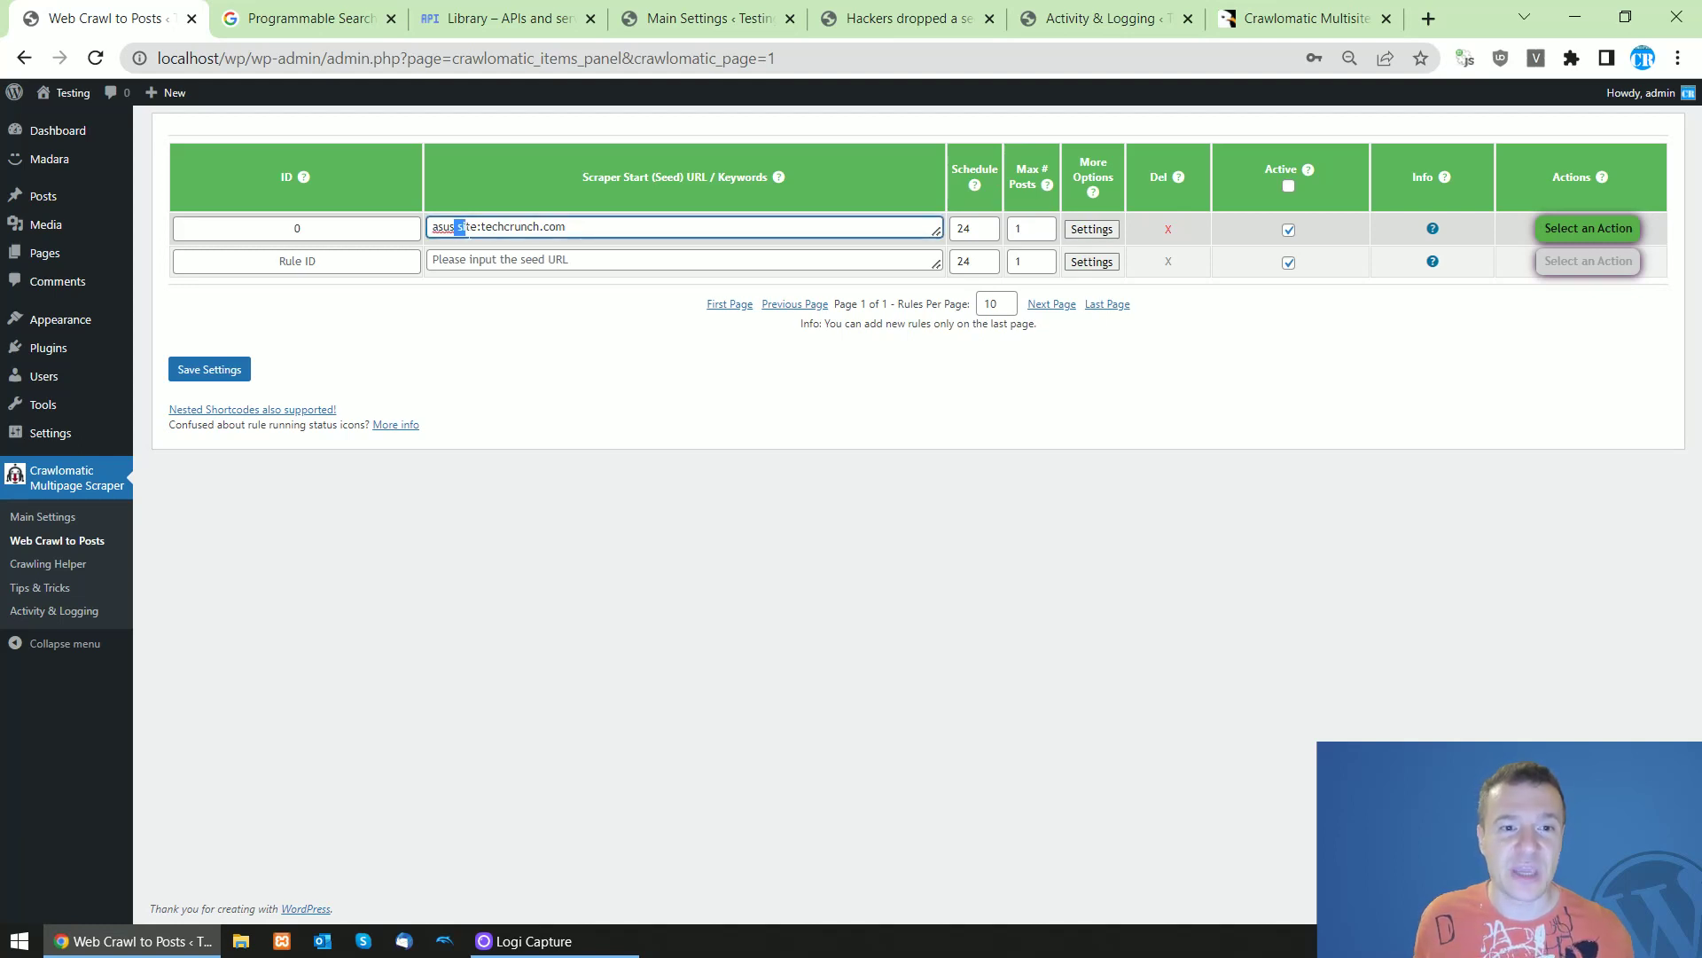
triple_click(475, 228)
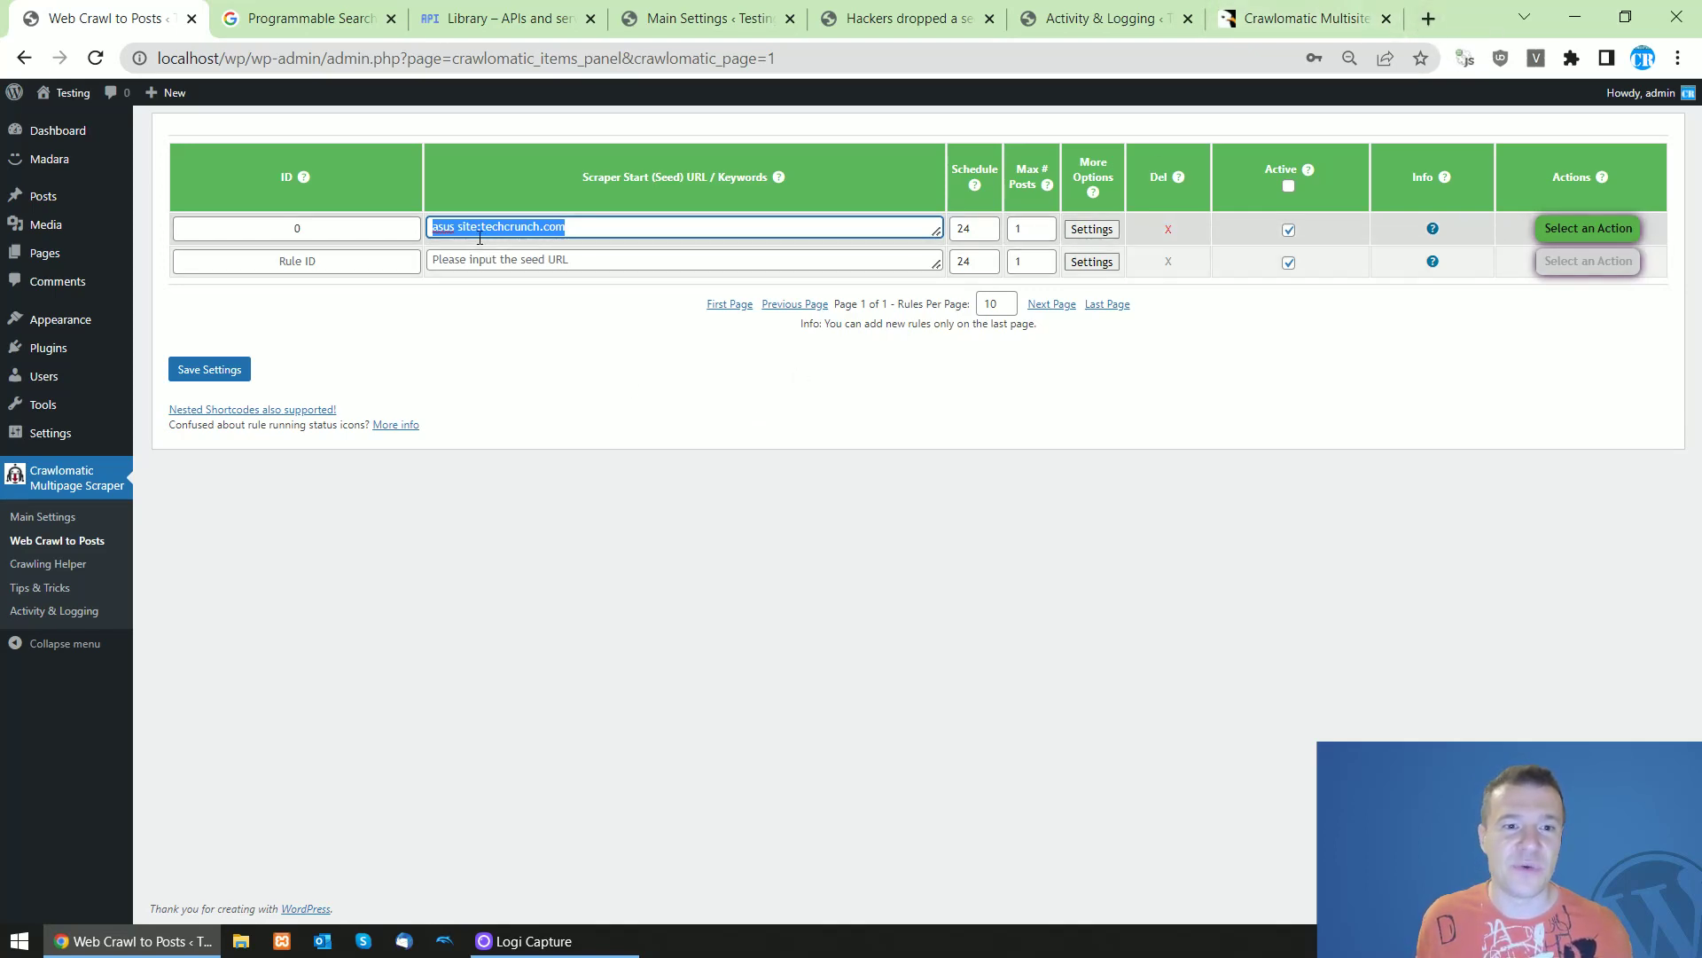
In a new tab, search Google for 'google search format', then refine to 'google search format site:'
click(1426, 20)
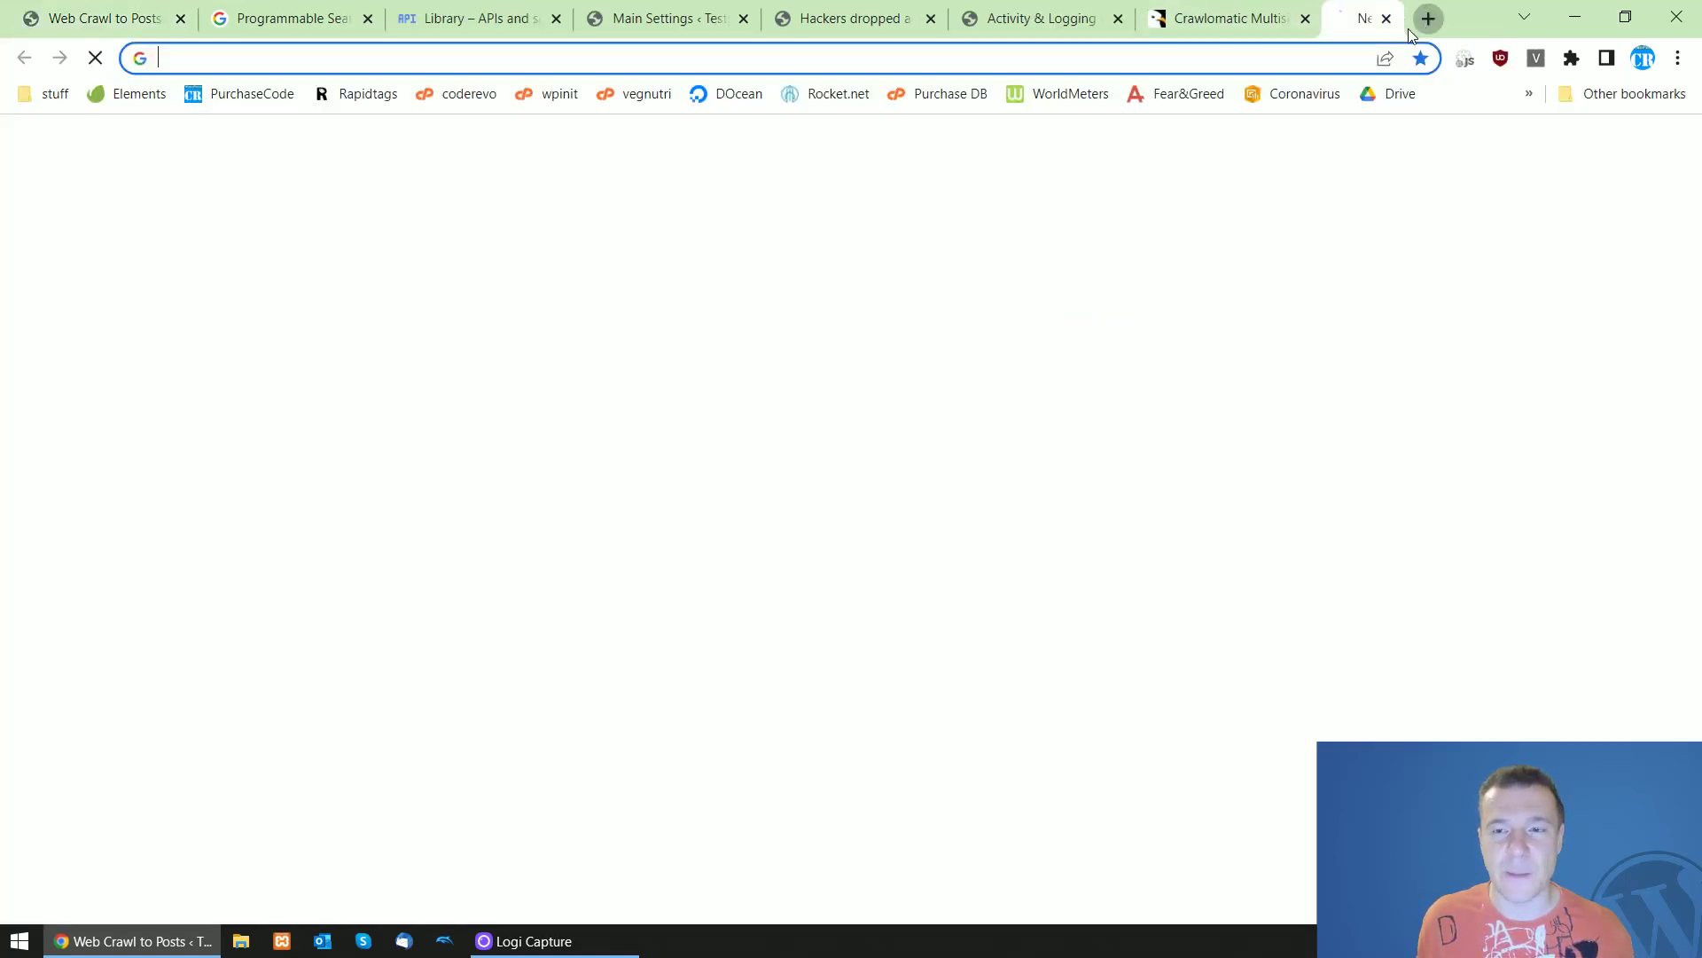
text(google sea)
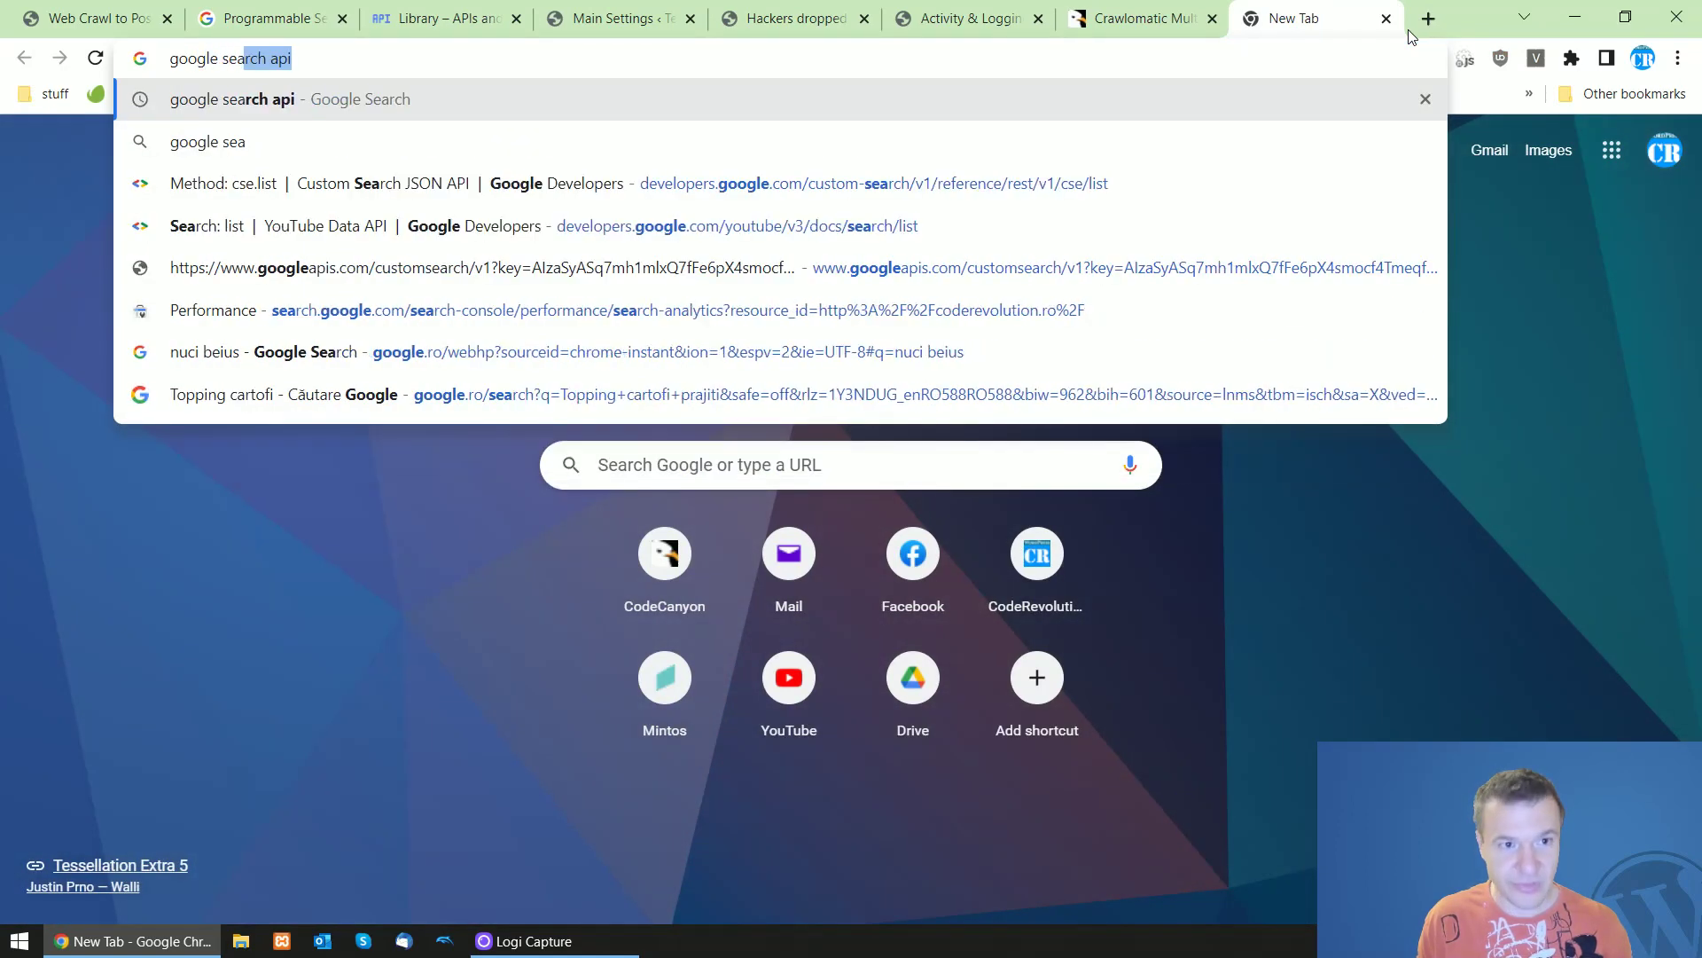
text(rch format)
key(Return)
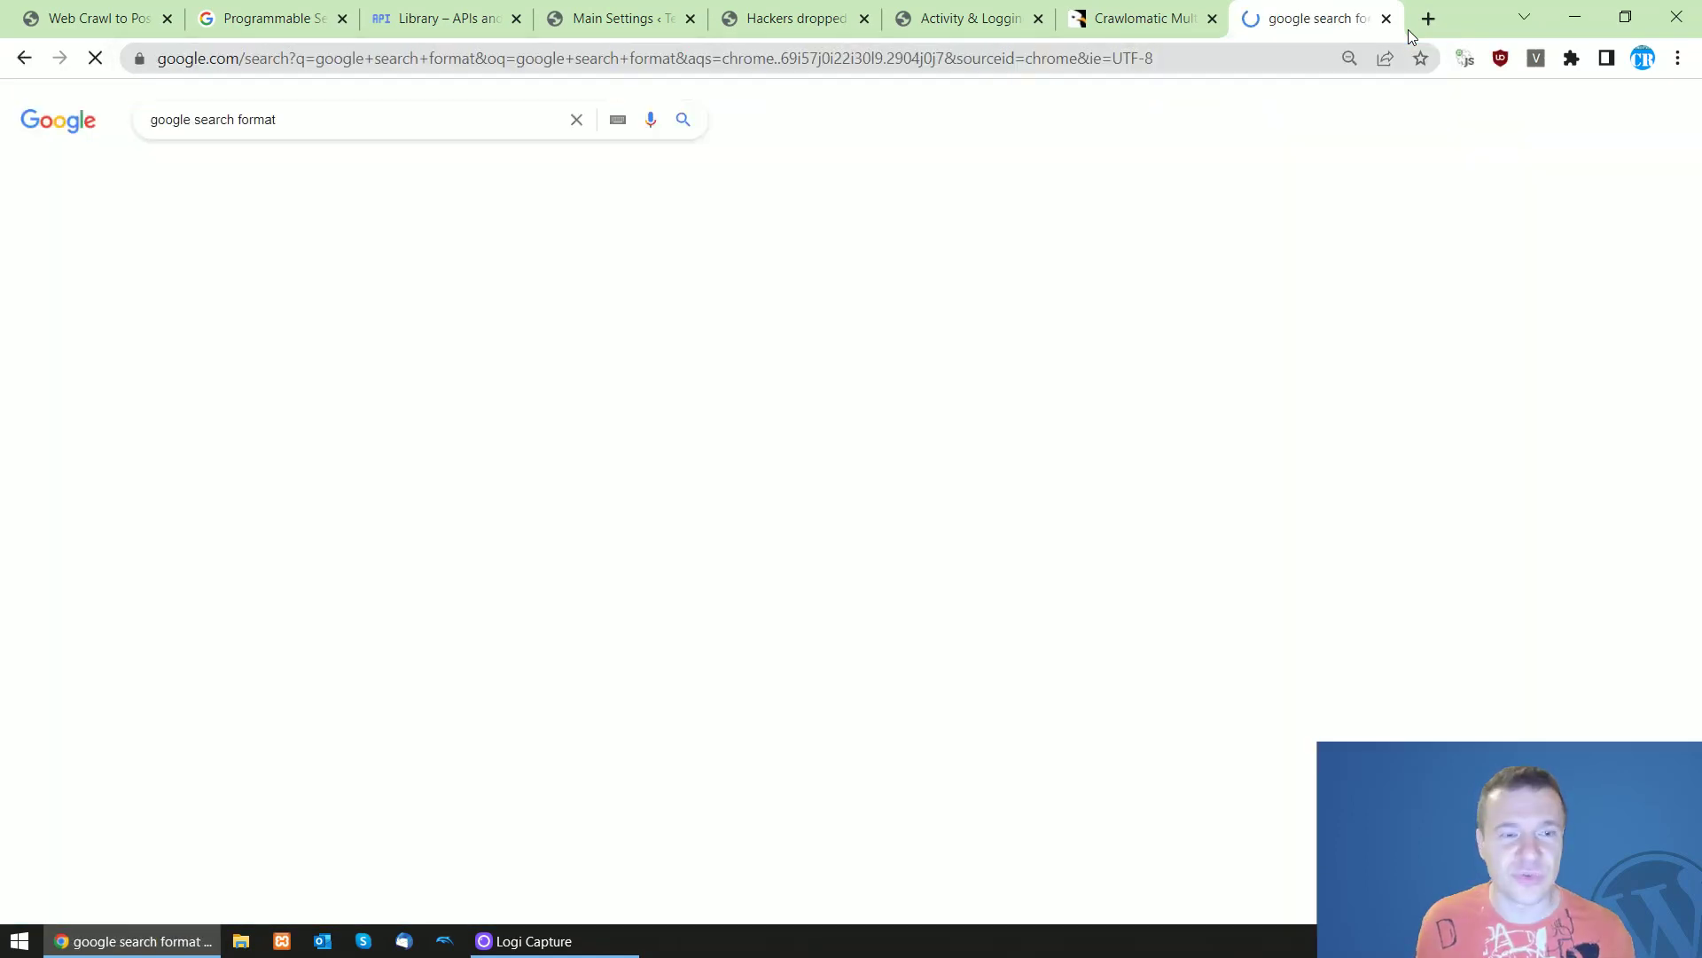
click(199, 123)
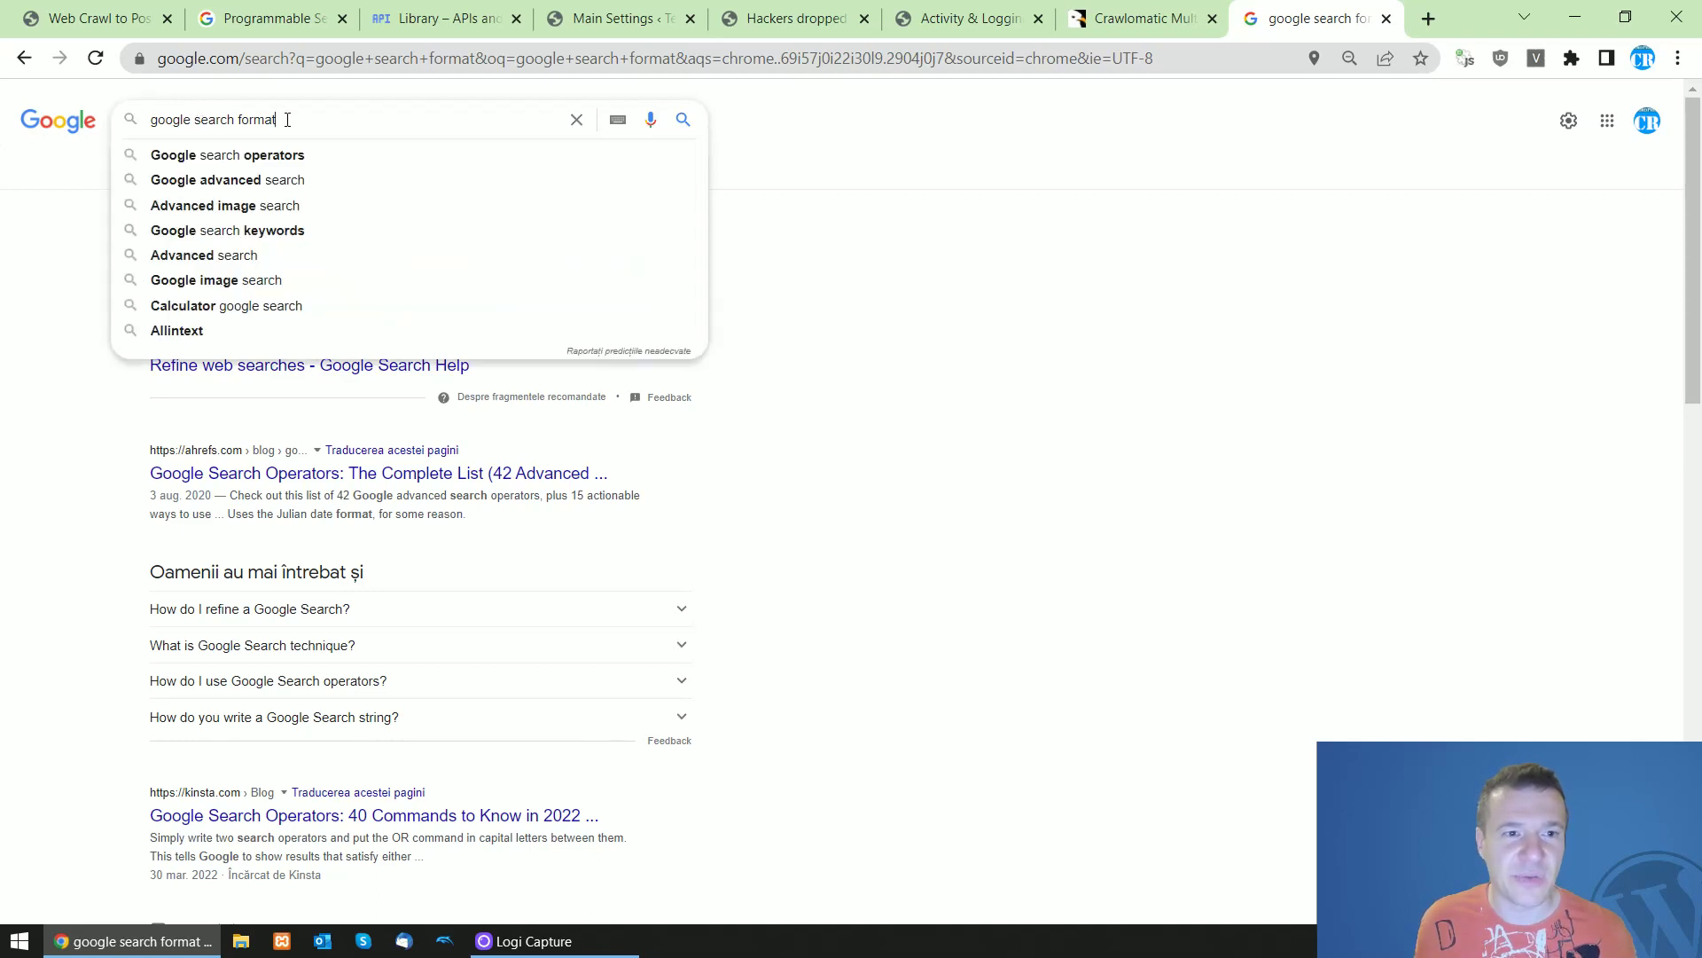
text(site:)
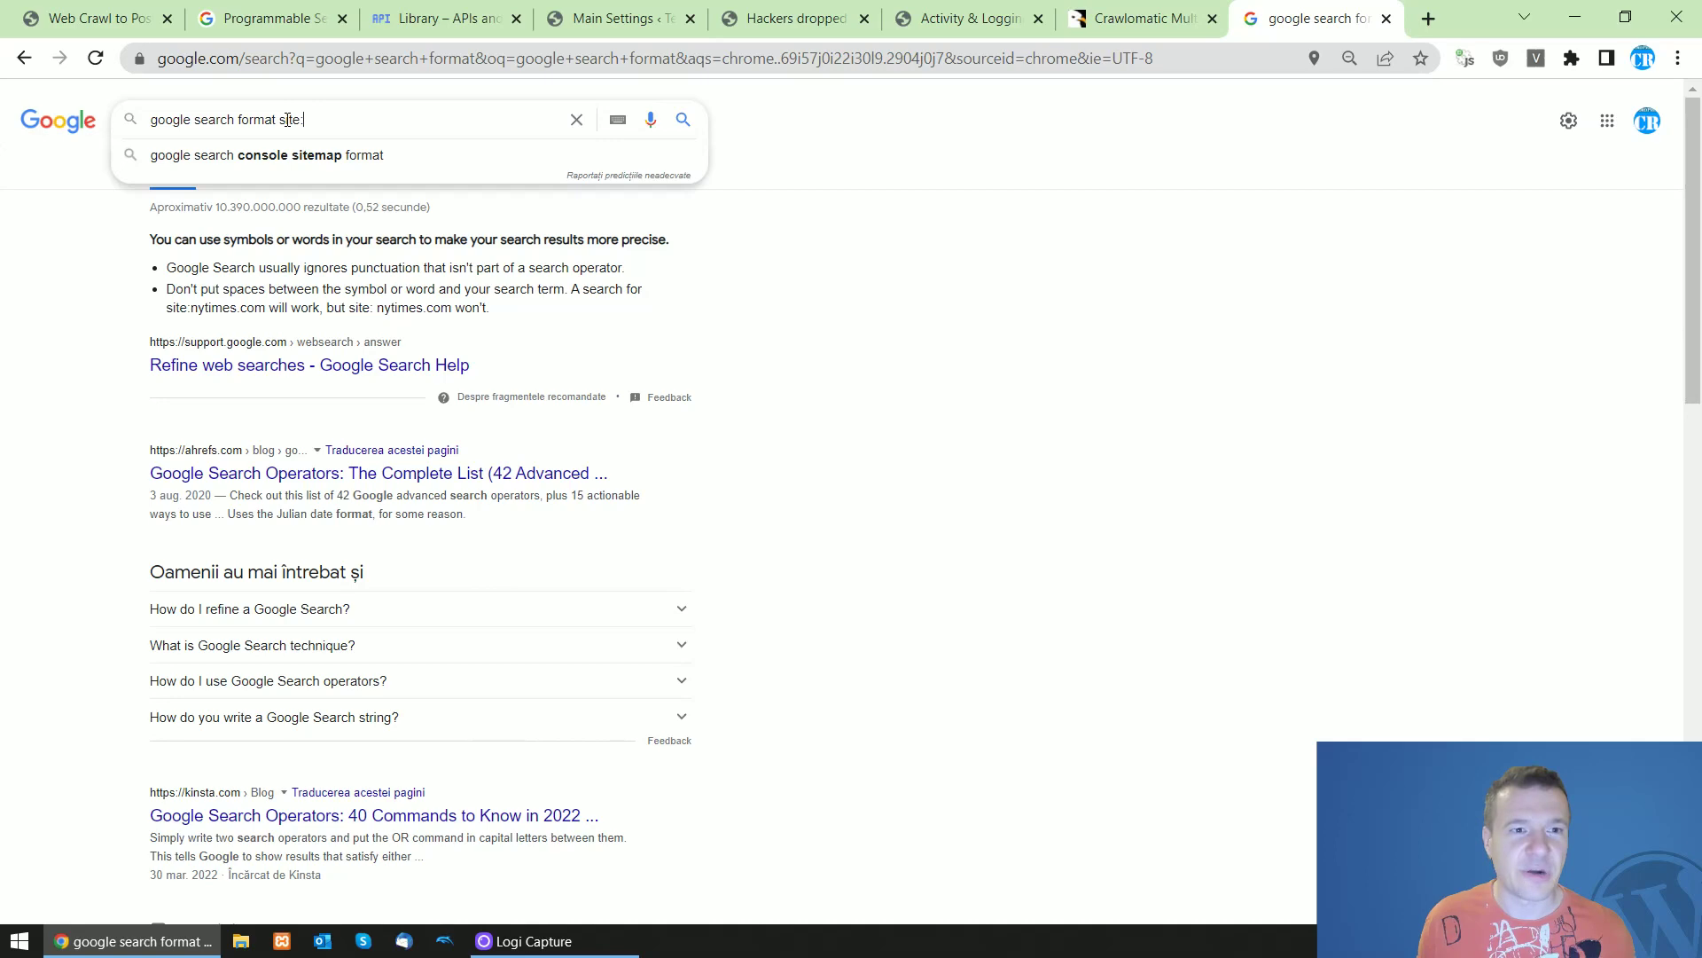
key(Return)
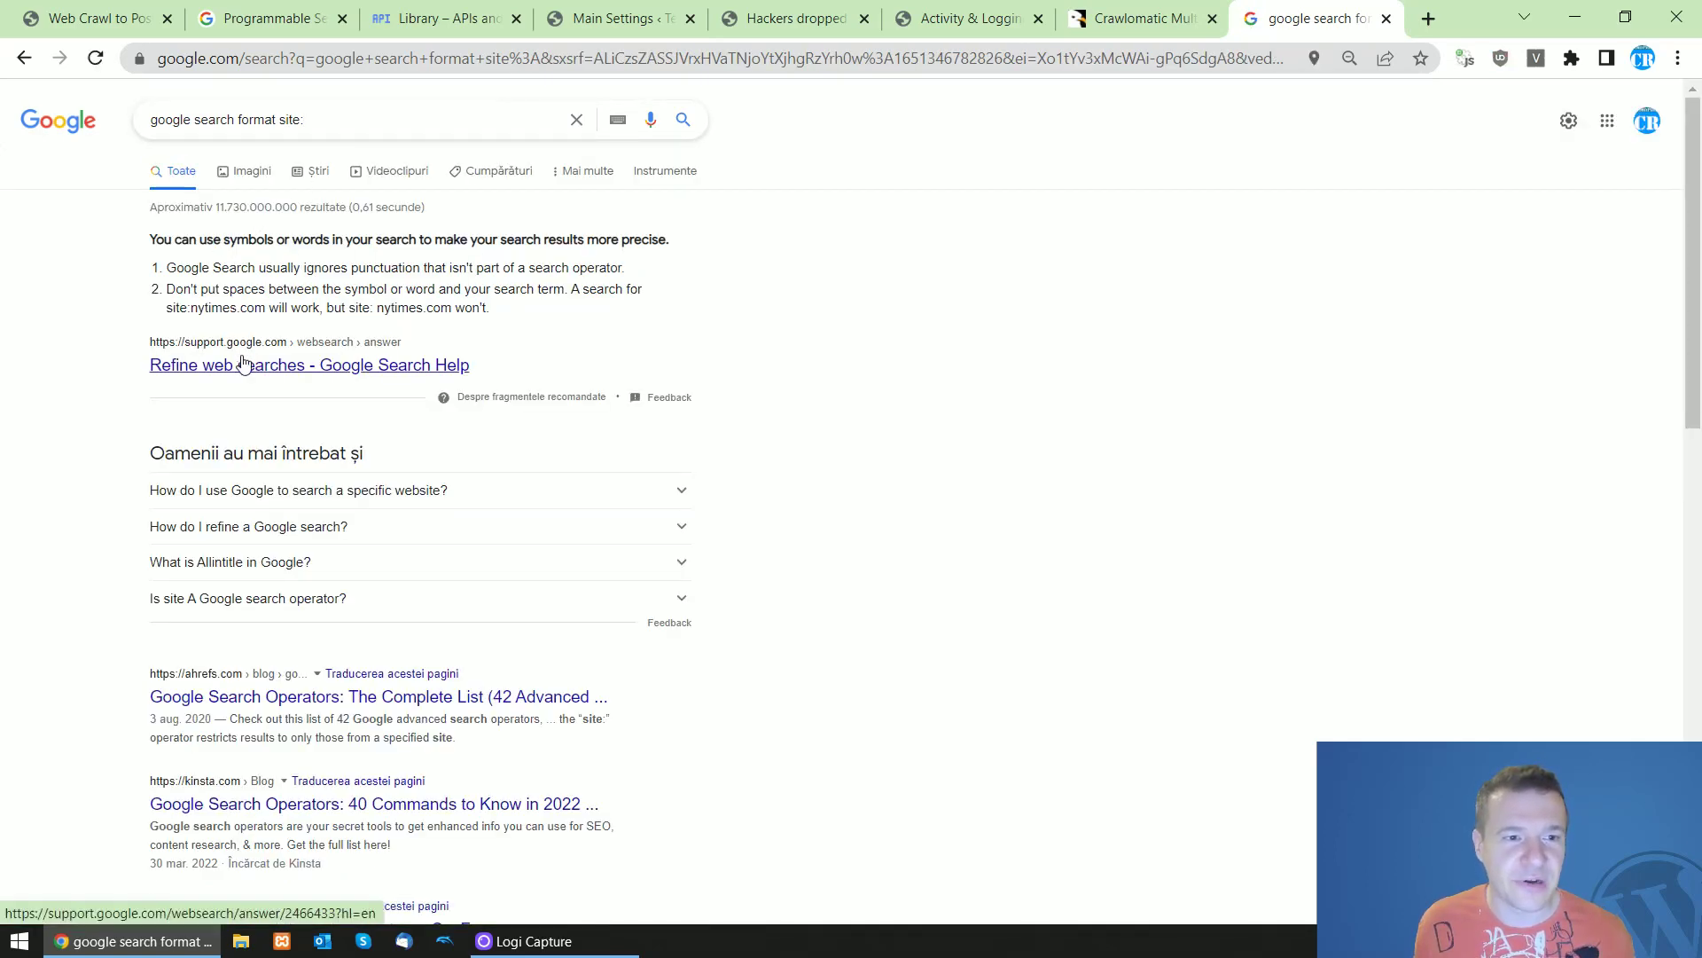
Open Refine web searches help and highlight the camera $400, hashtag, -car and exact-match examples
click(243, 365)
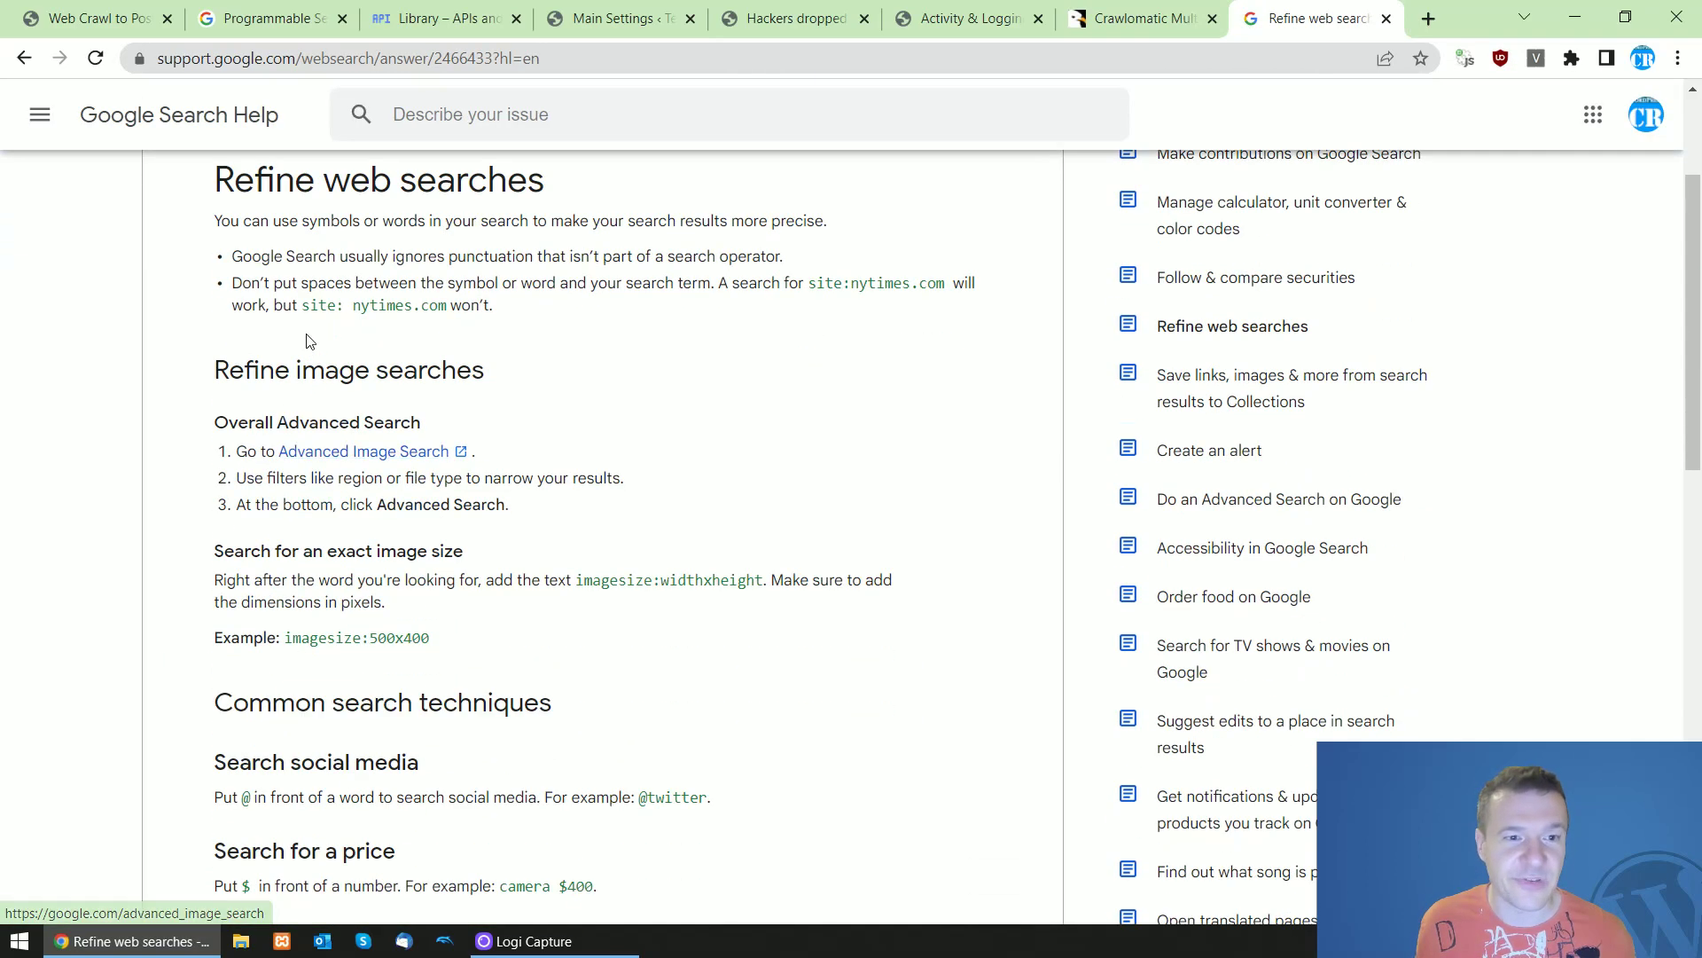
drag(302, 299, 448, 306)
scroll(313, 369, up, 1)
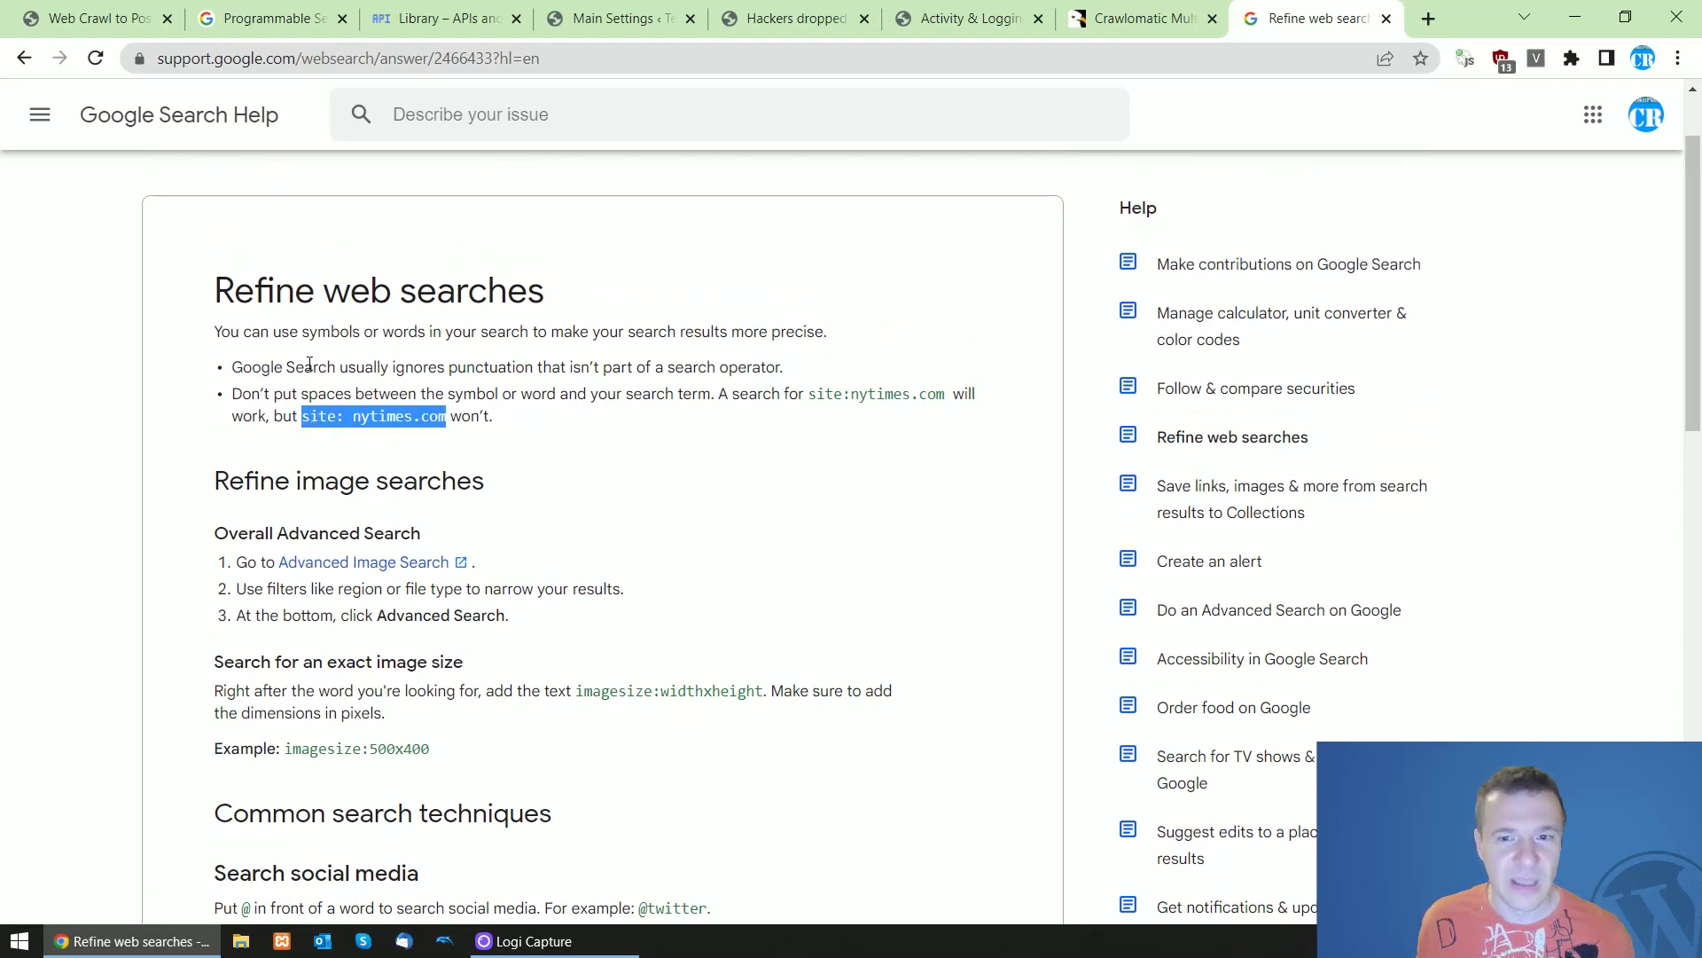
scroll(302, 399, down, 5)
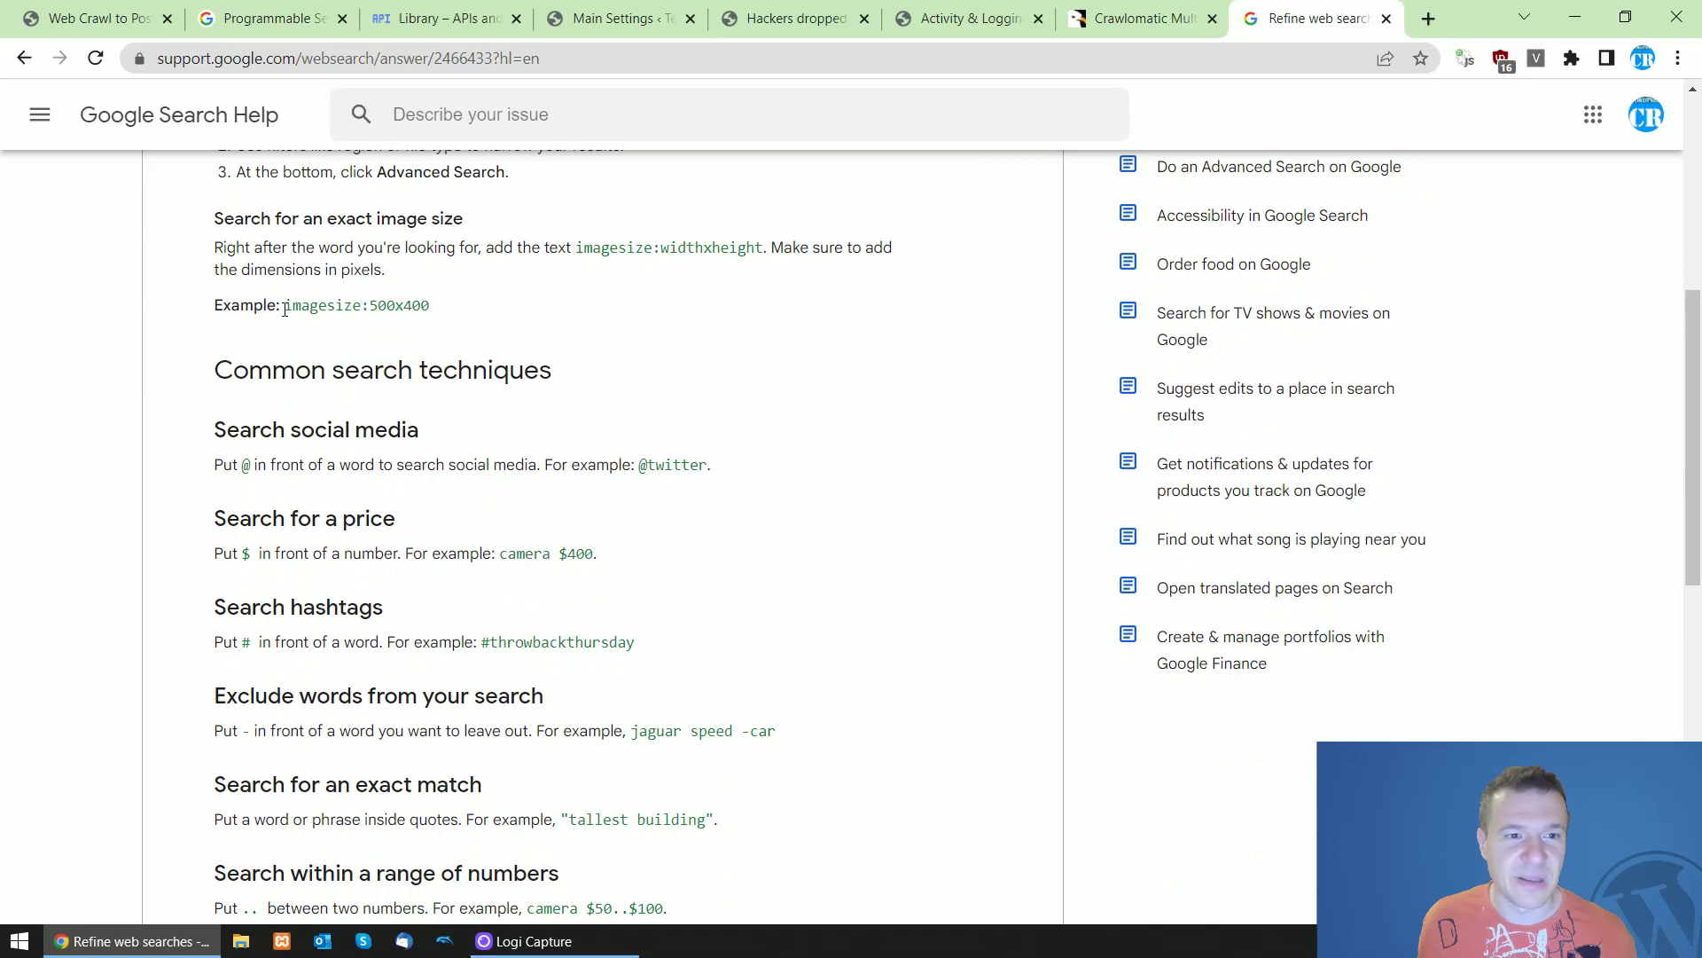
scroll(284, 330, down, 4)
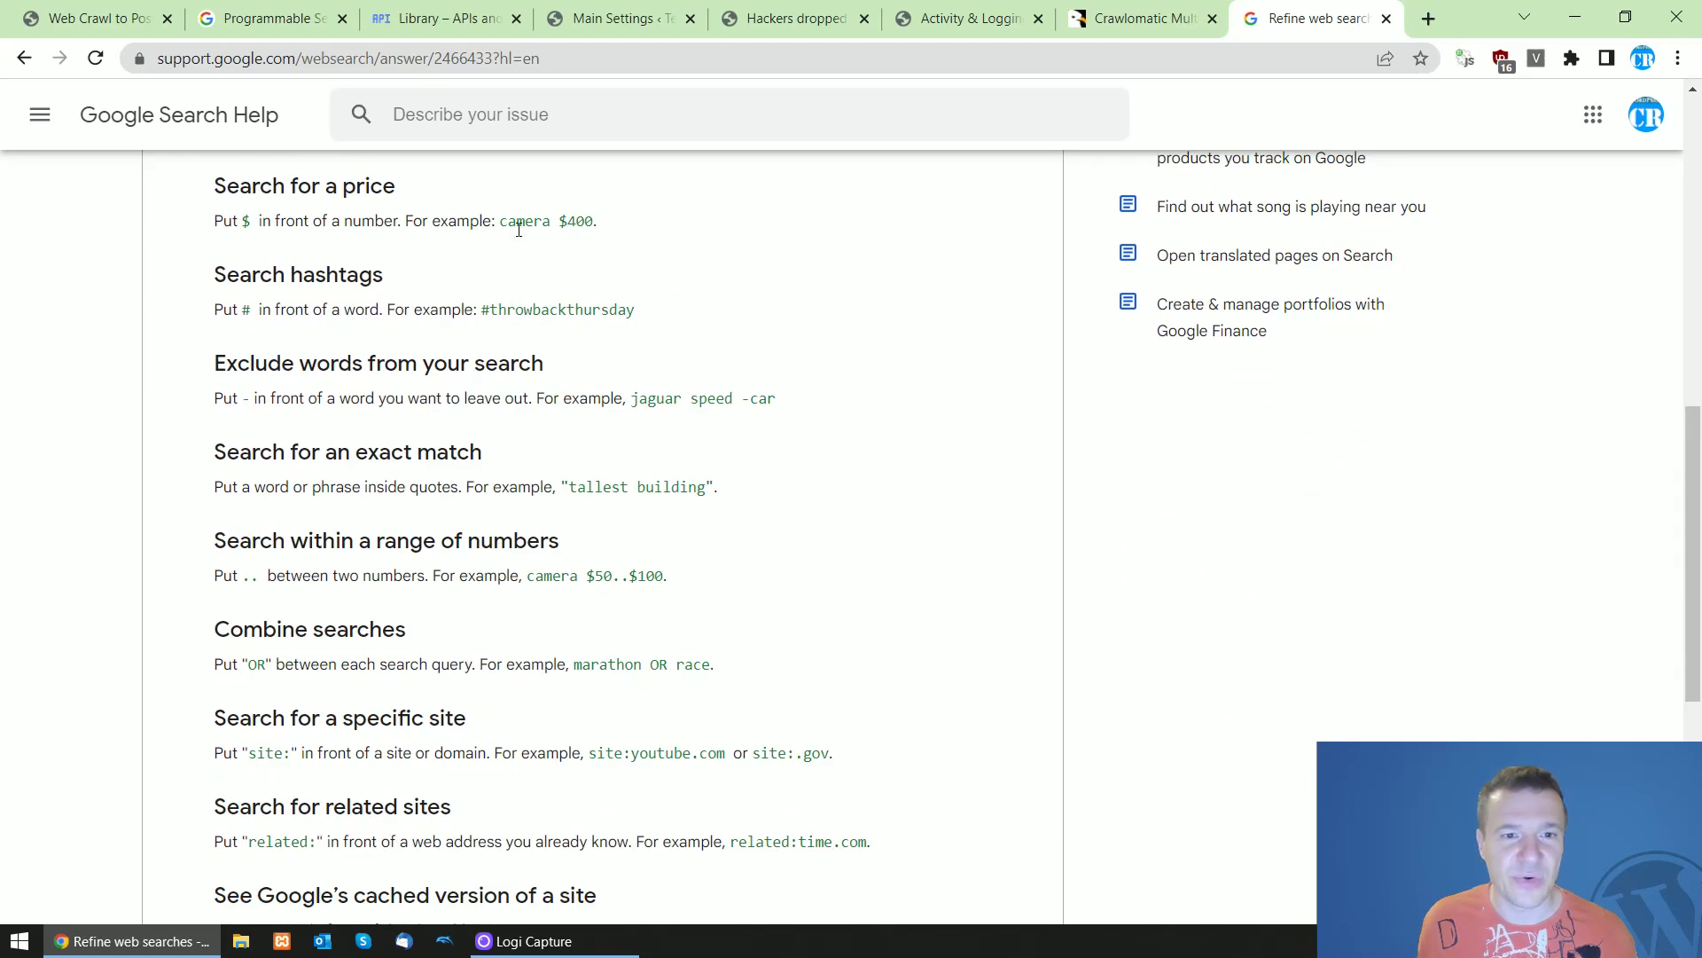
drag(500, 221, 594, 221)
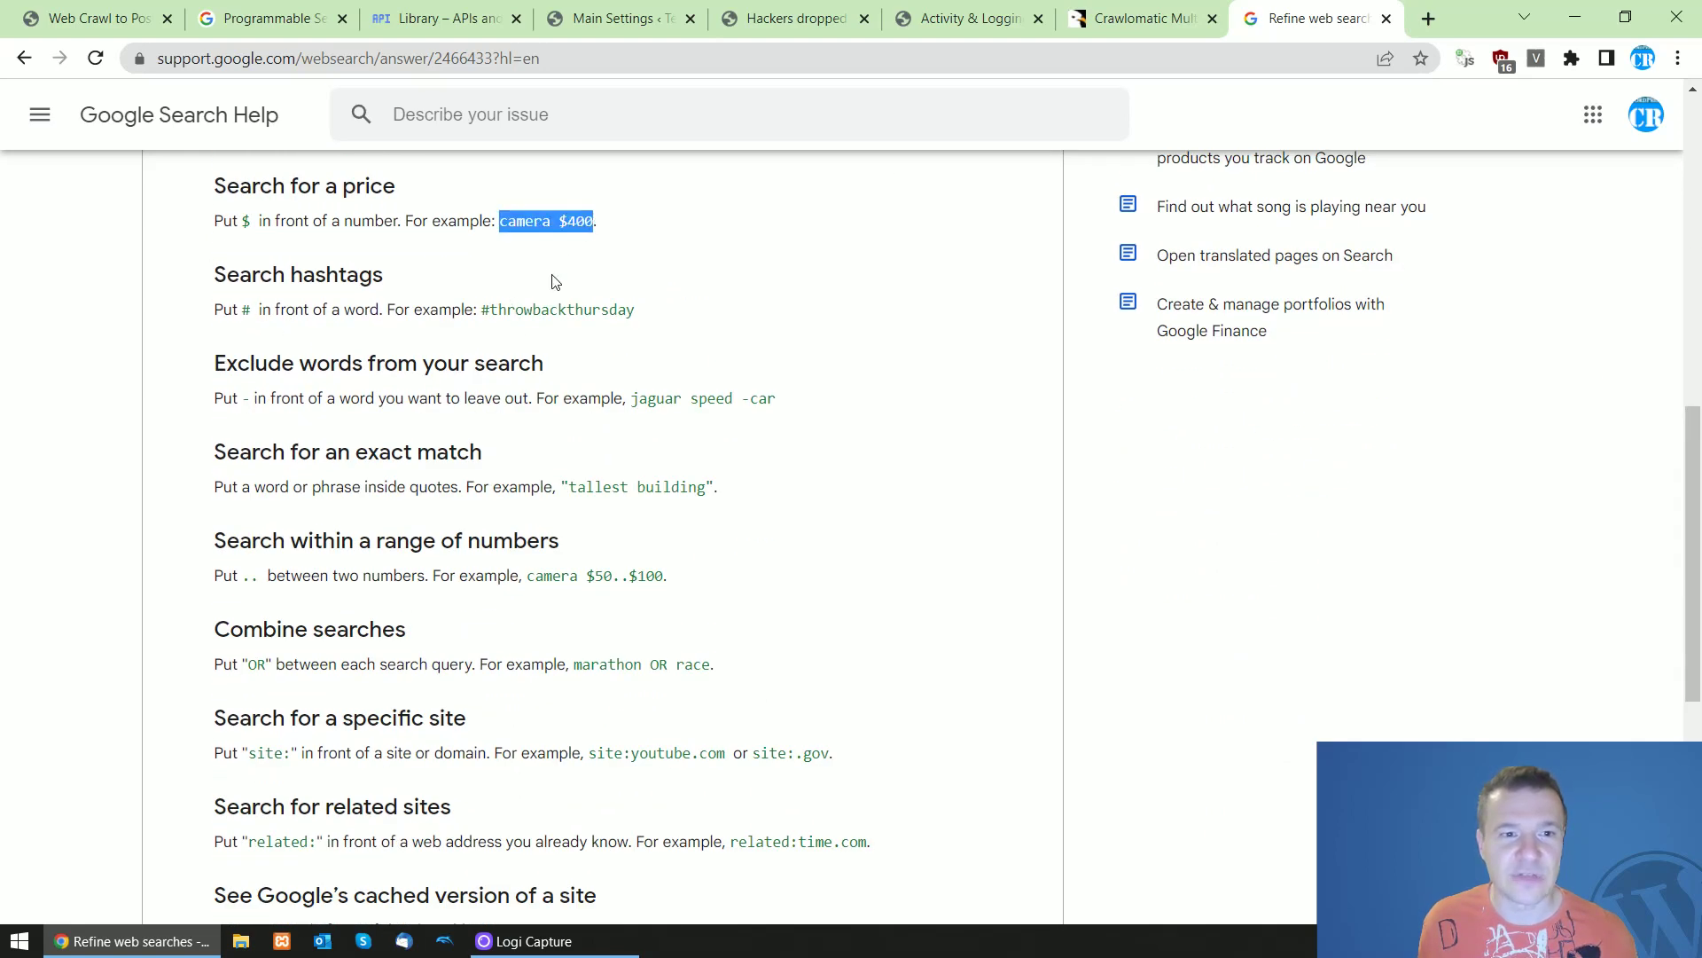
drag(481, 309, 617, 311)
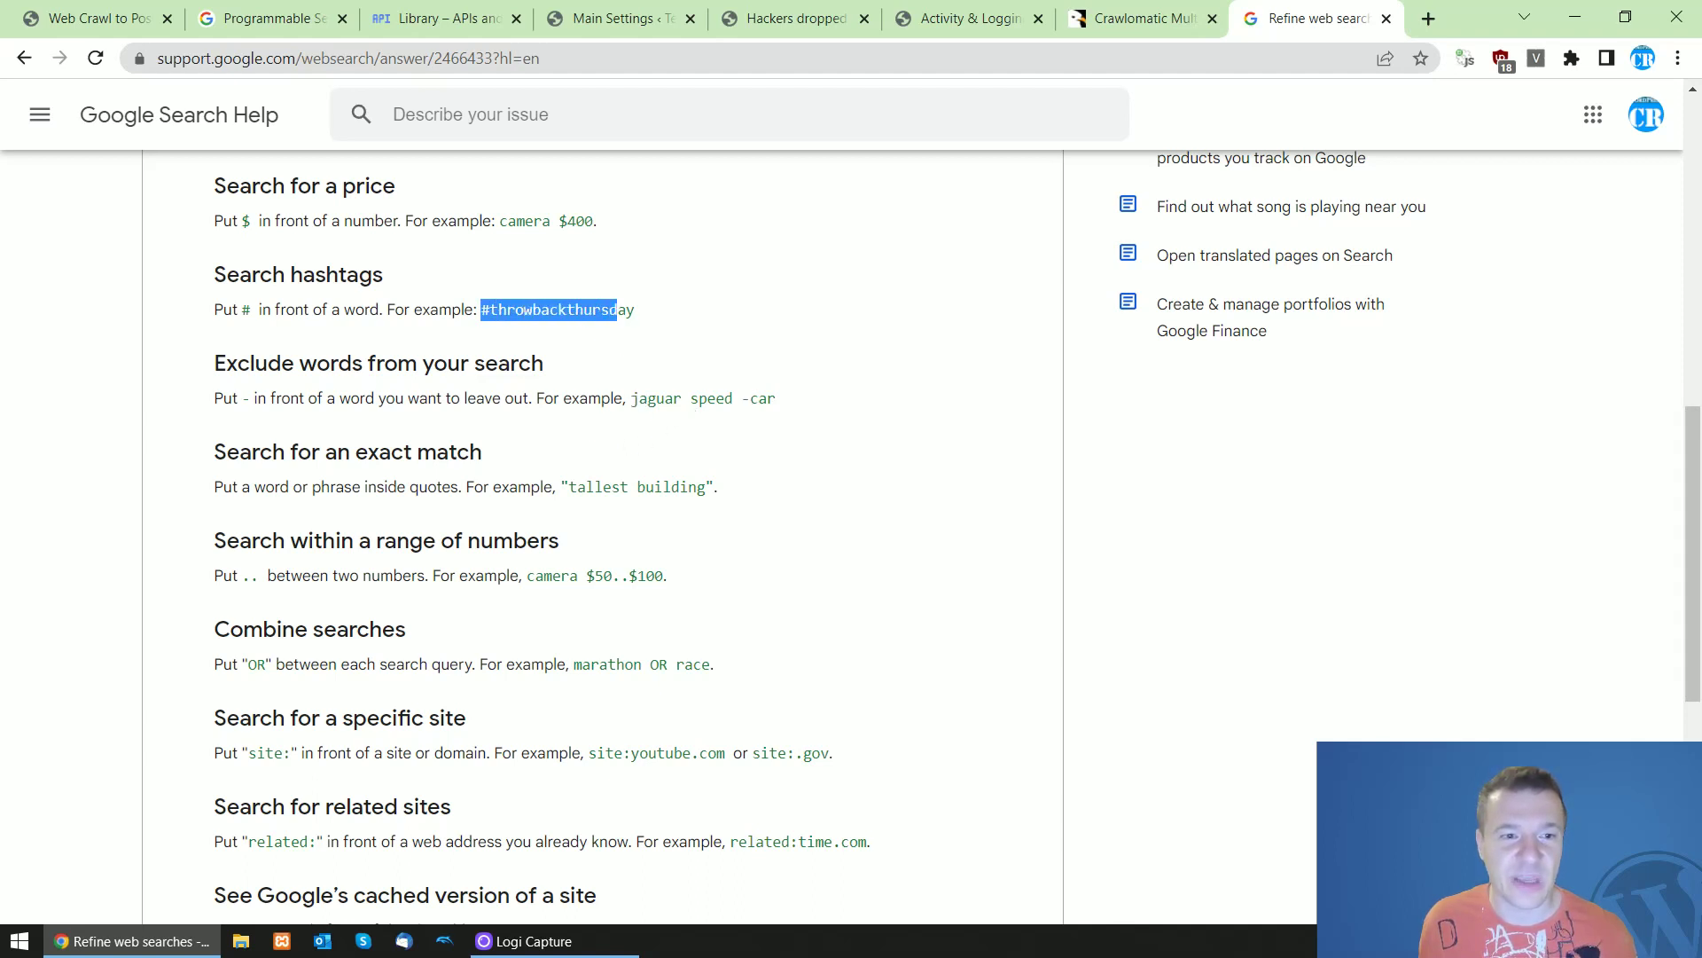
drag(753, 400, 800, 396)
mouse_move(569, 486)
mouse_down()
mouse_move(727, 496)
mouse_move(562, 487)
mouse_up()
Highlight the $50..$100 range, marathon OR race, site: and related: operator examples
scroll(549, 570, down, 1)
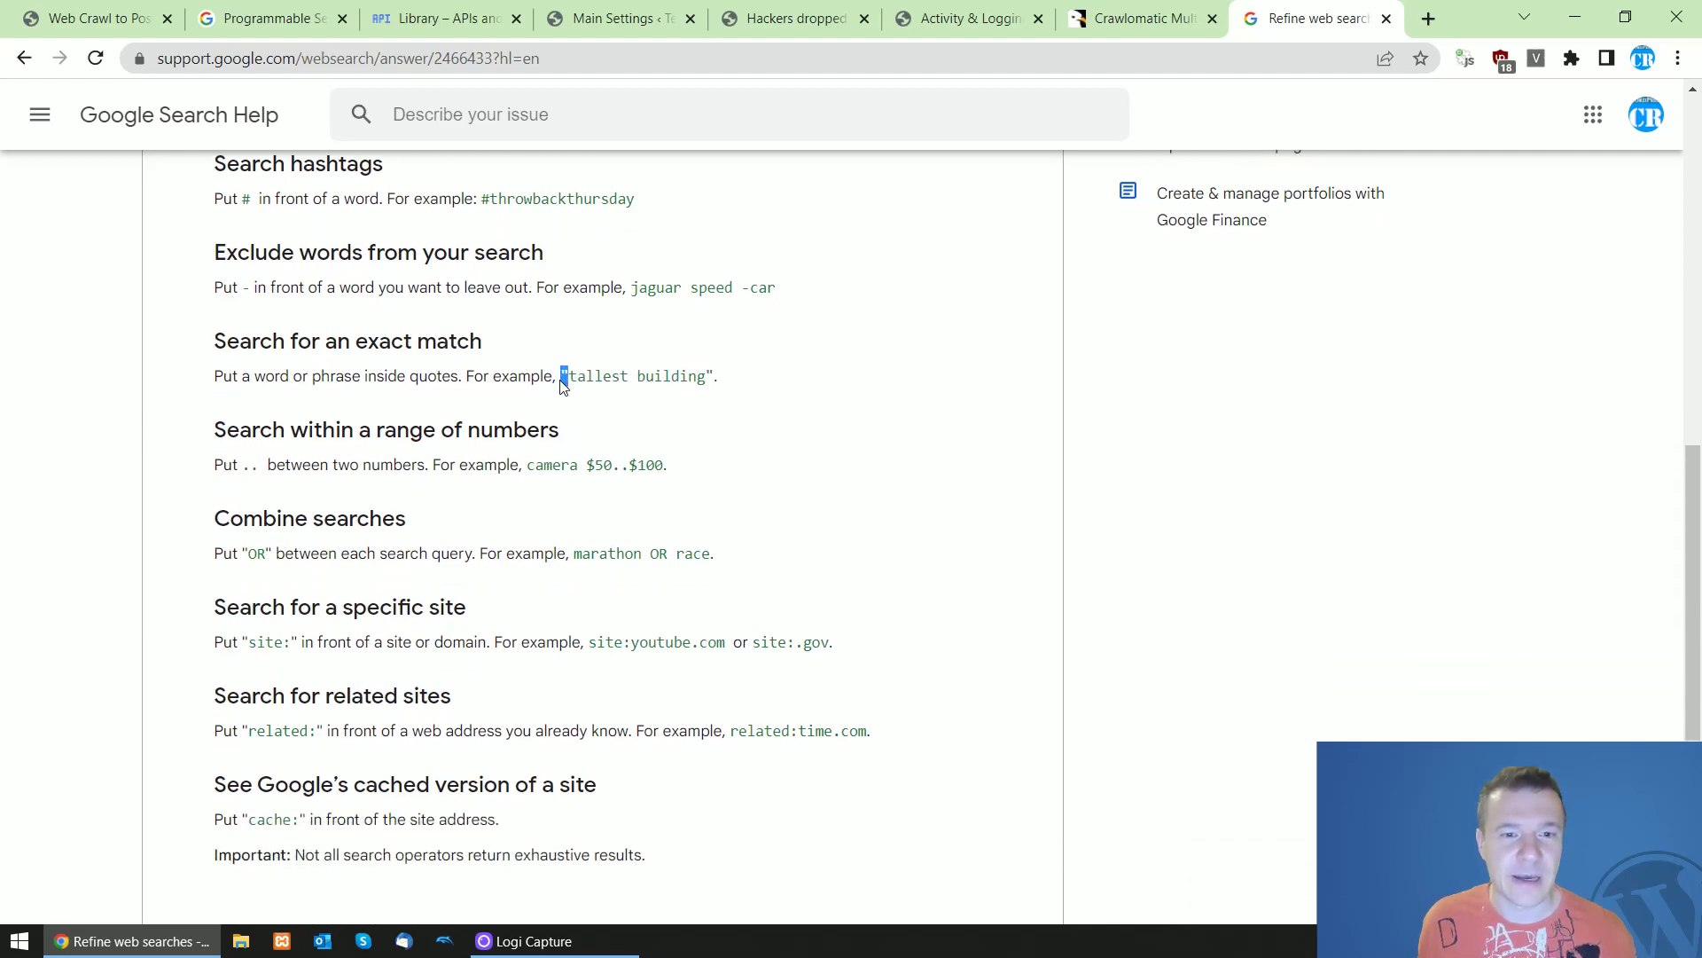
scroll(532, 386, down, 2)
scroll(444, 364, up, 1)
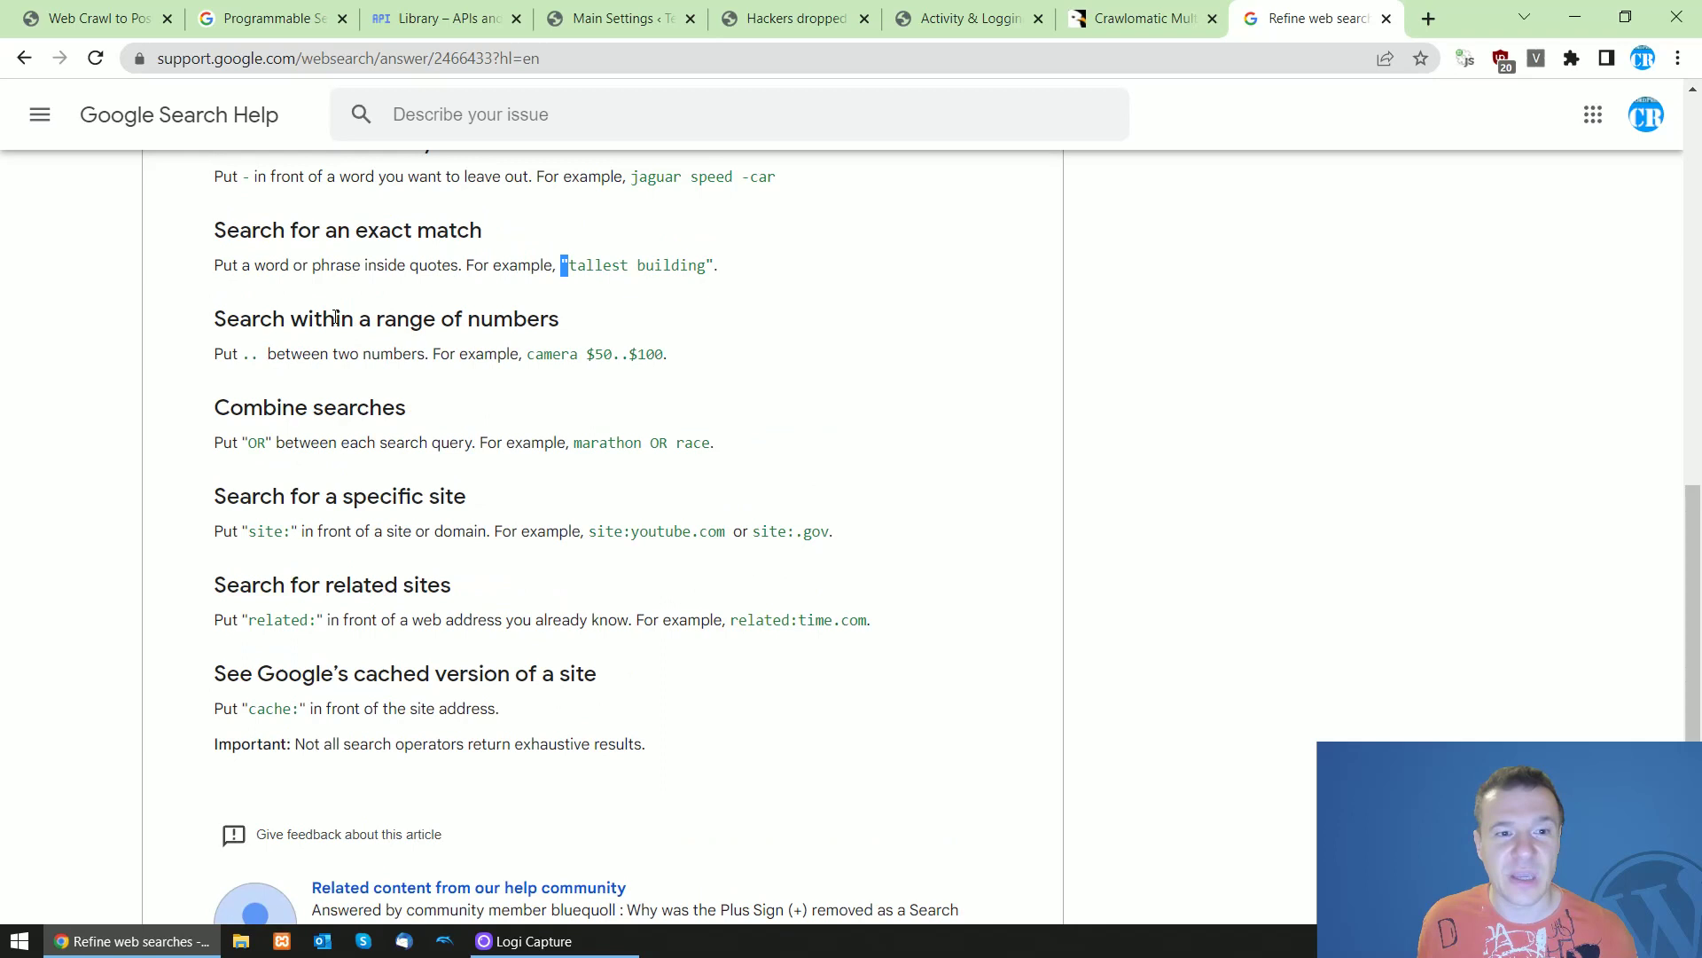
drag(586, 354, 664, 354)
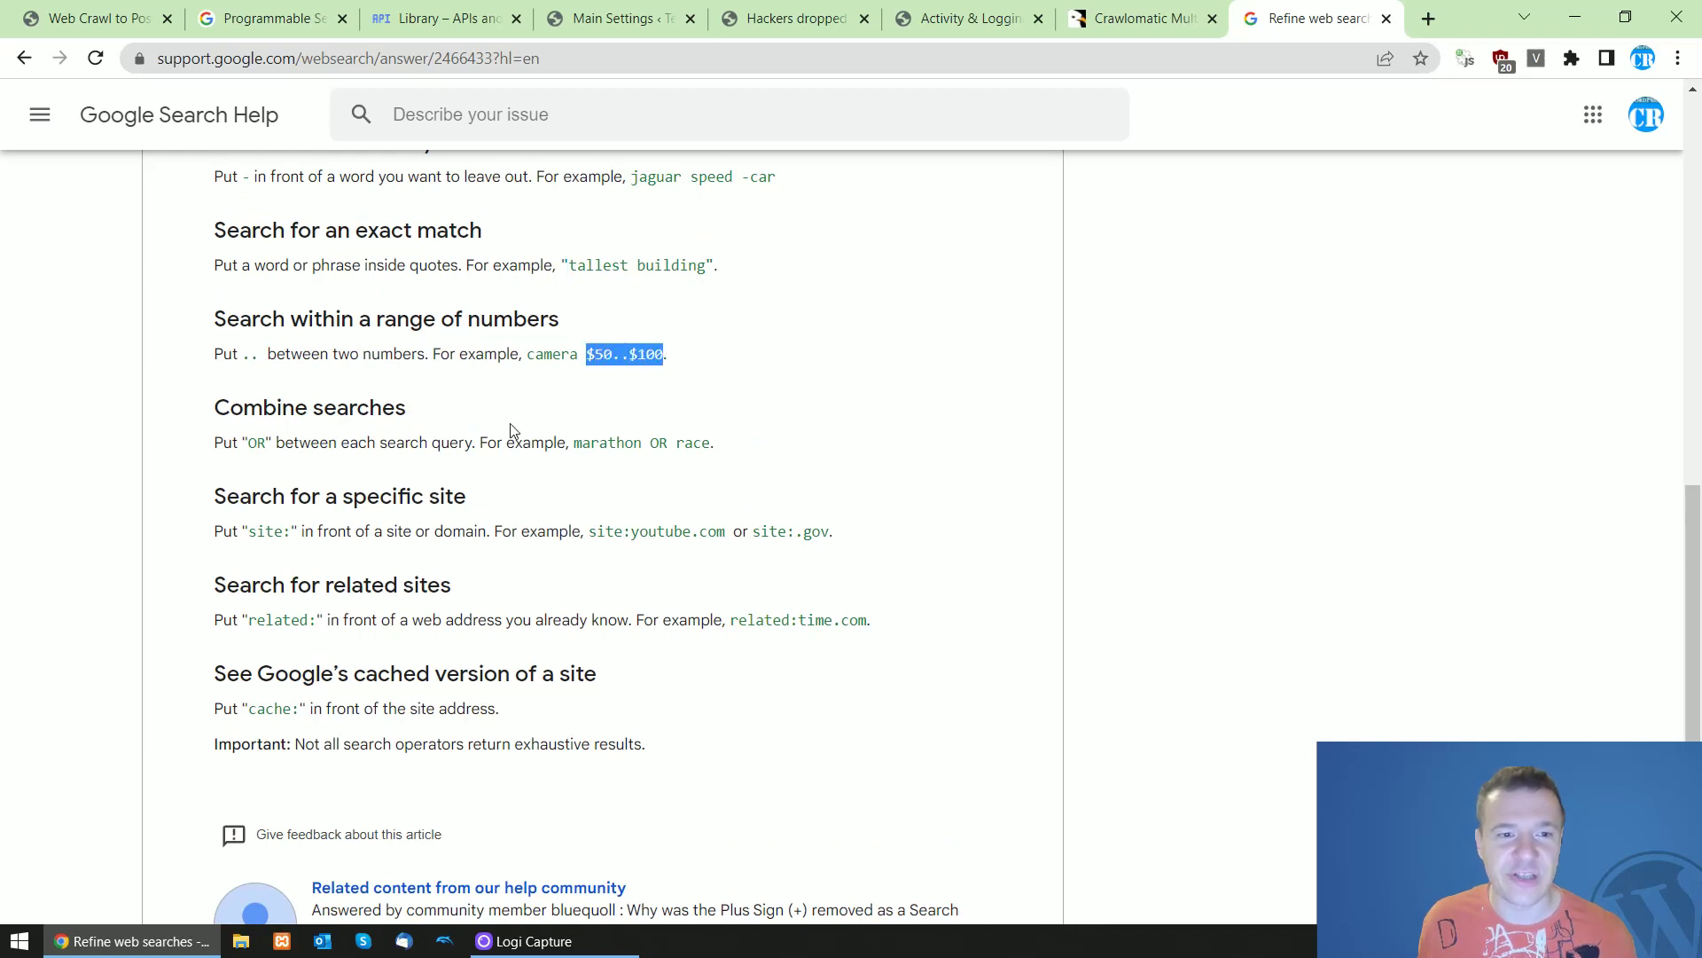
drag(573, 443, 710, 444)
scroll(322, 480, down, 1)
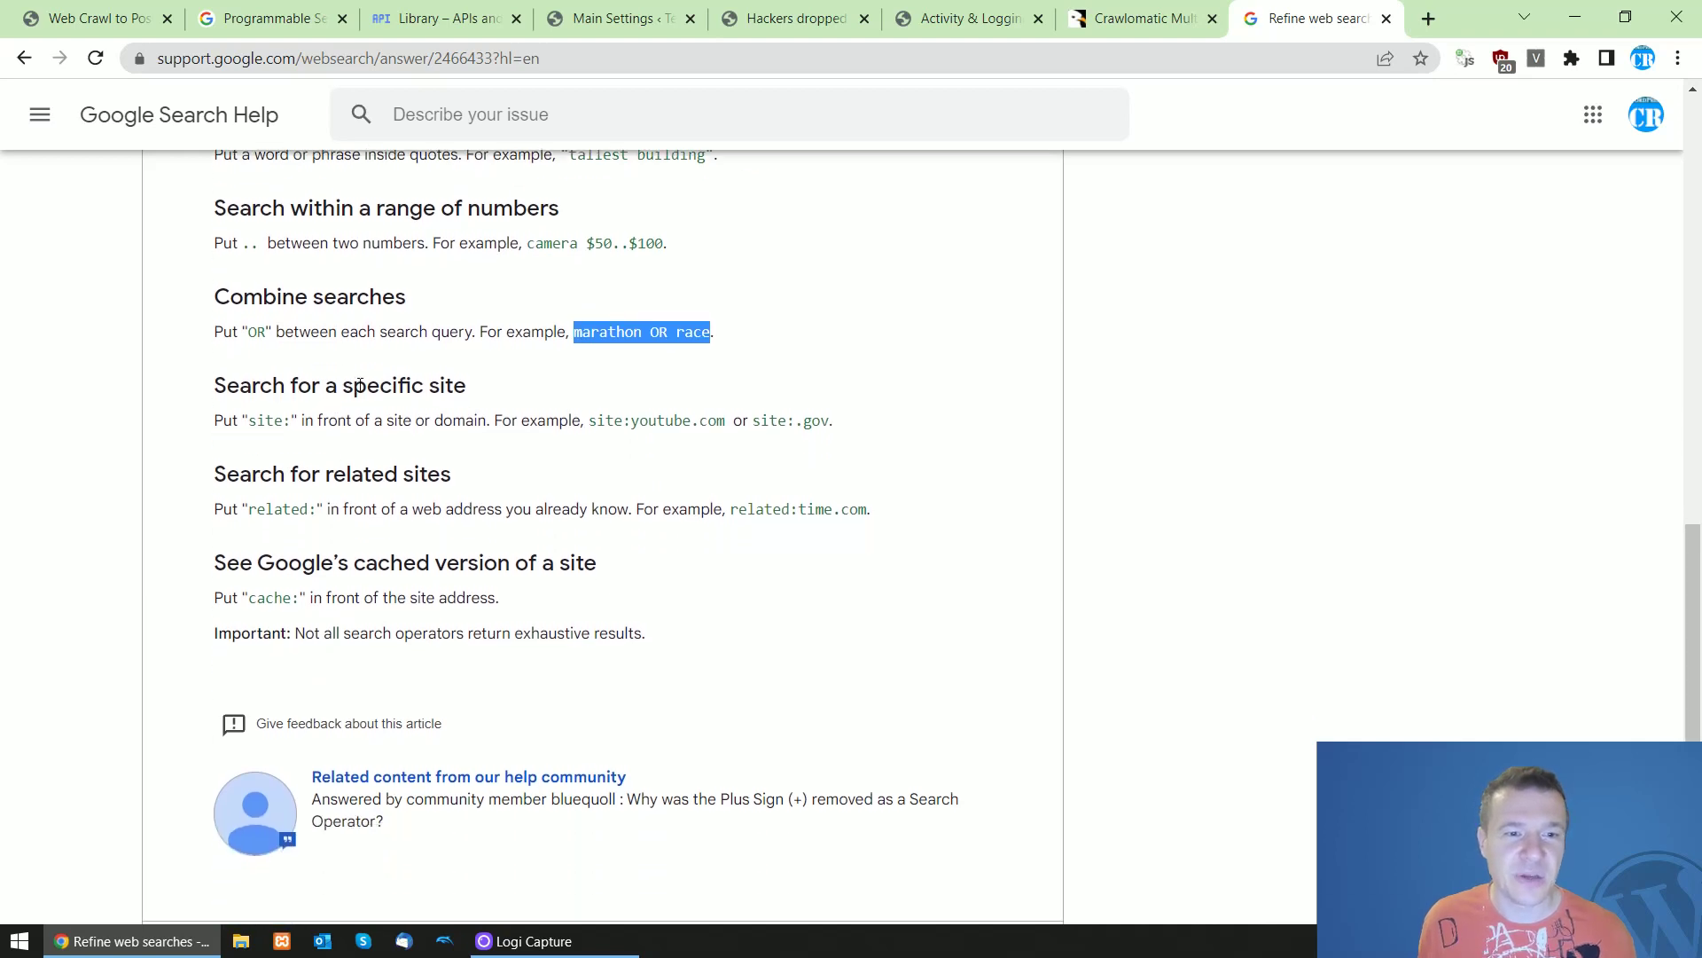
drag(325, 384, 466, 385)
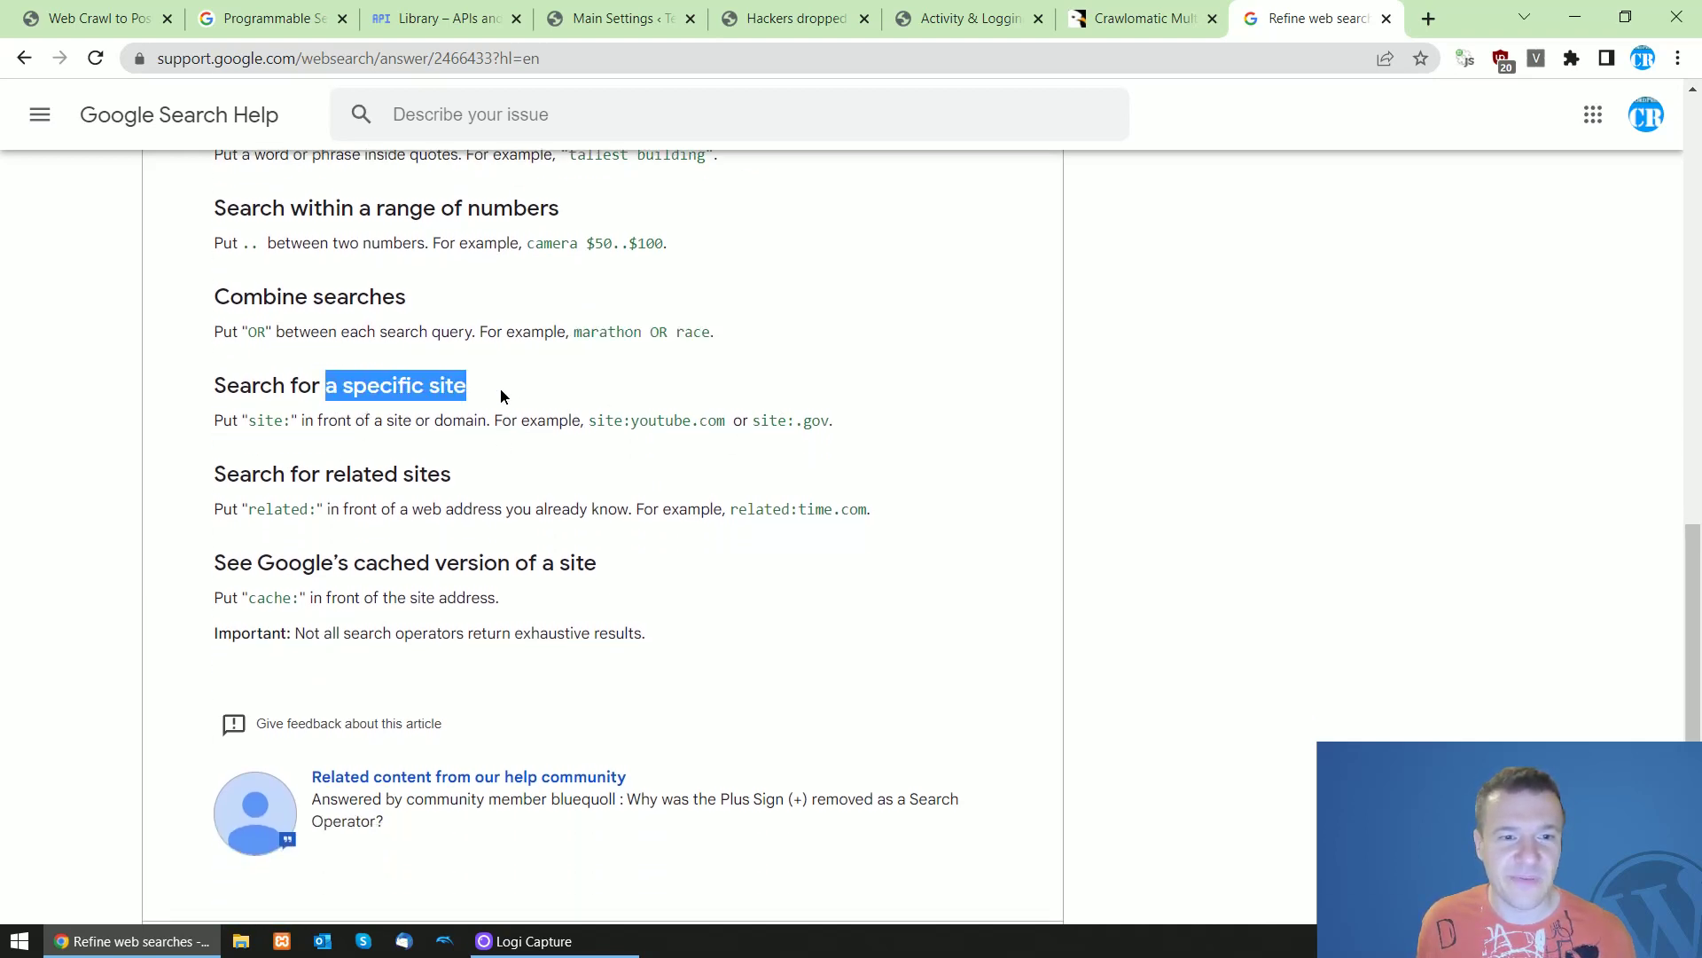
drag(247, 510, 313, 503)
drag(250, 602, 291, 602)
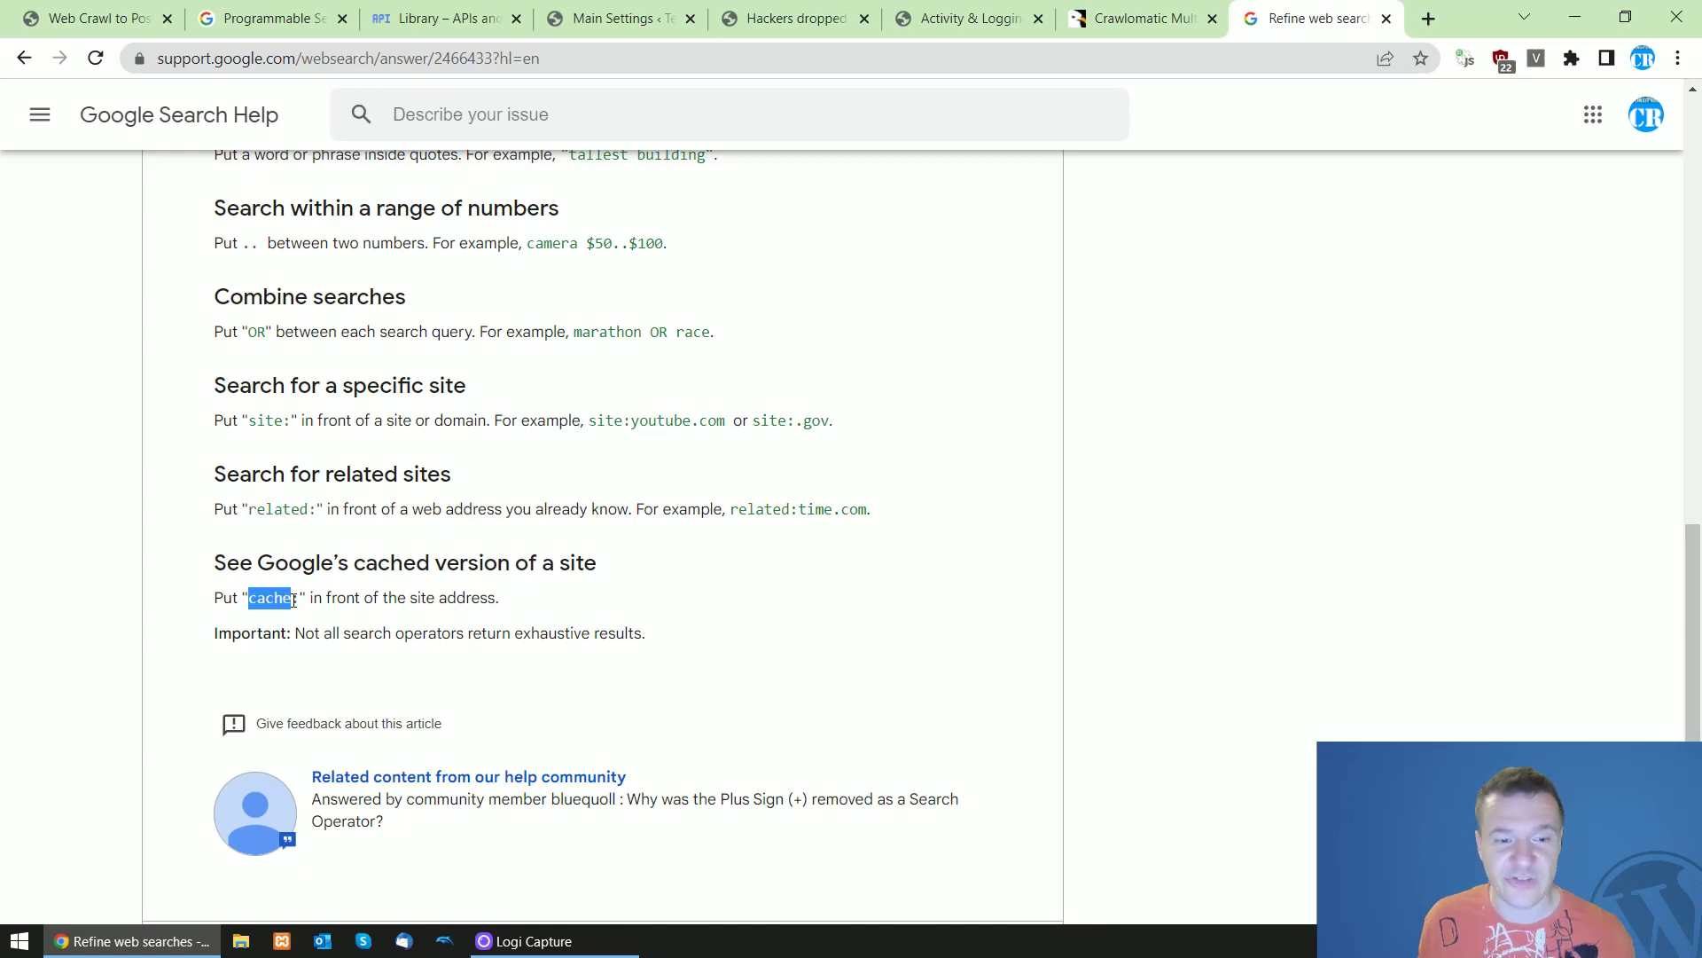
scroll(293, 602, up, 2)
Briefly view the CodeCanyon product page, then return to the rules table showing rule 0
click(172, 7)
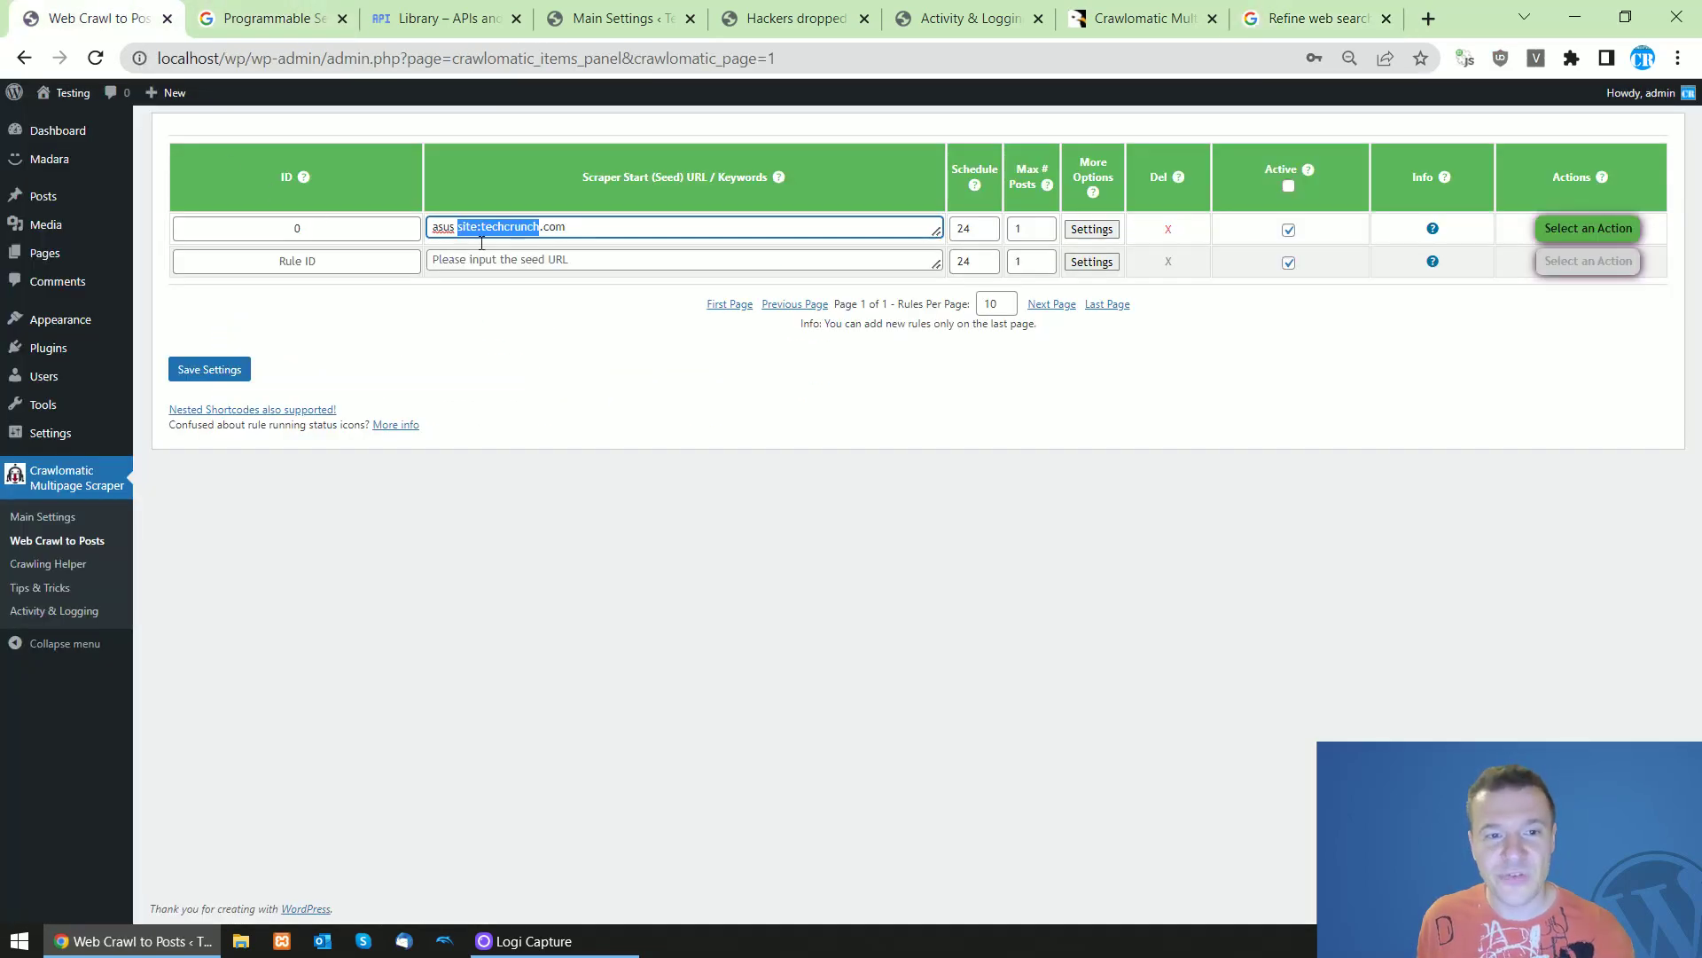
click(462, 327)
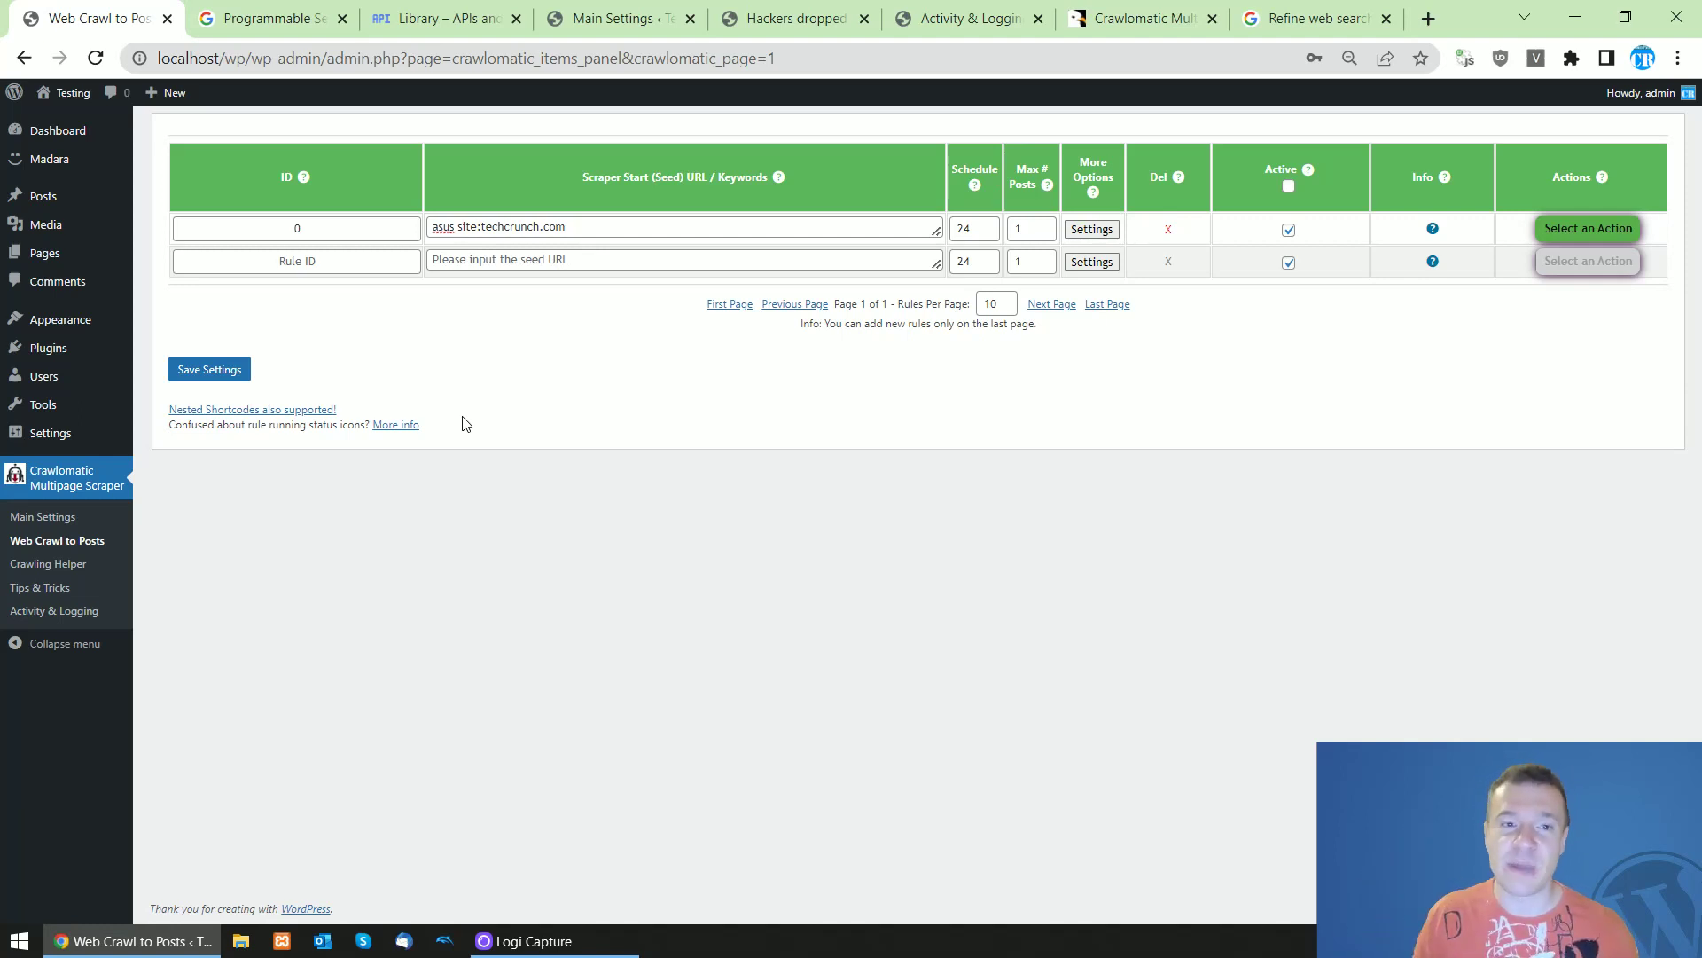
click(1089, 11)
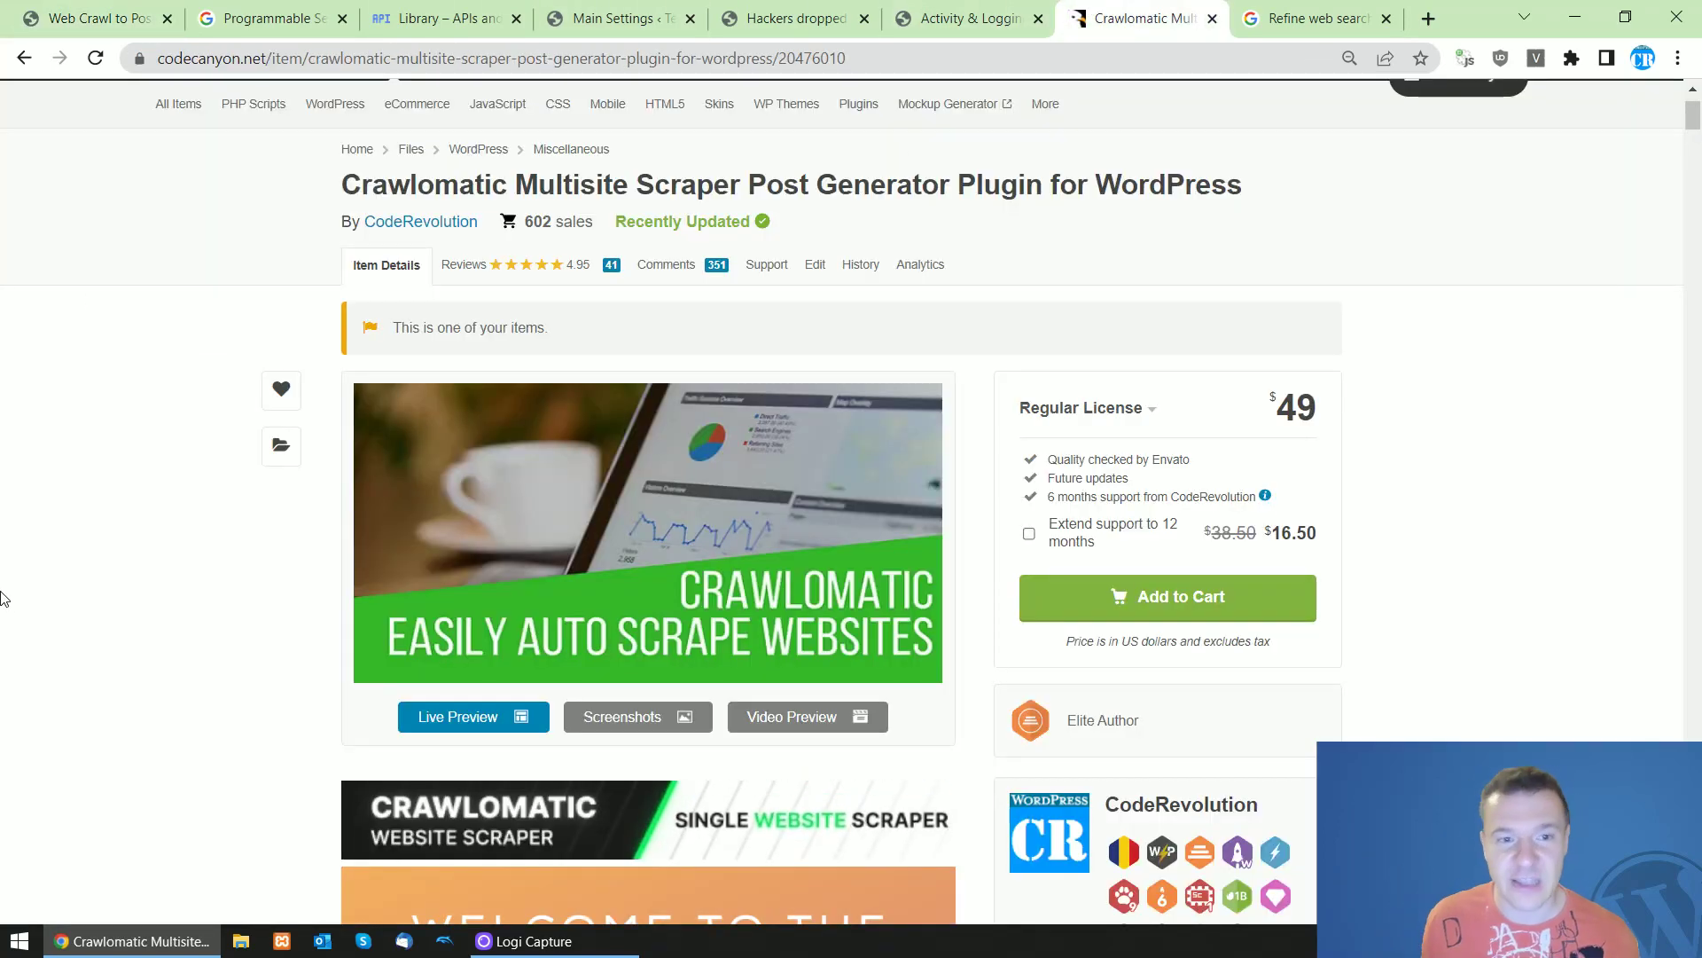
key(ctrl+1)
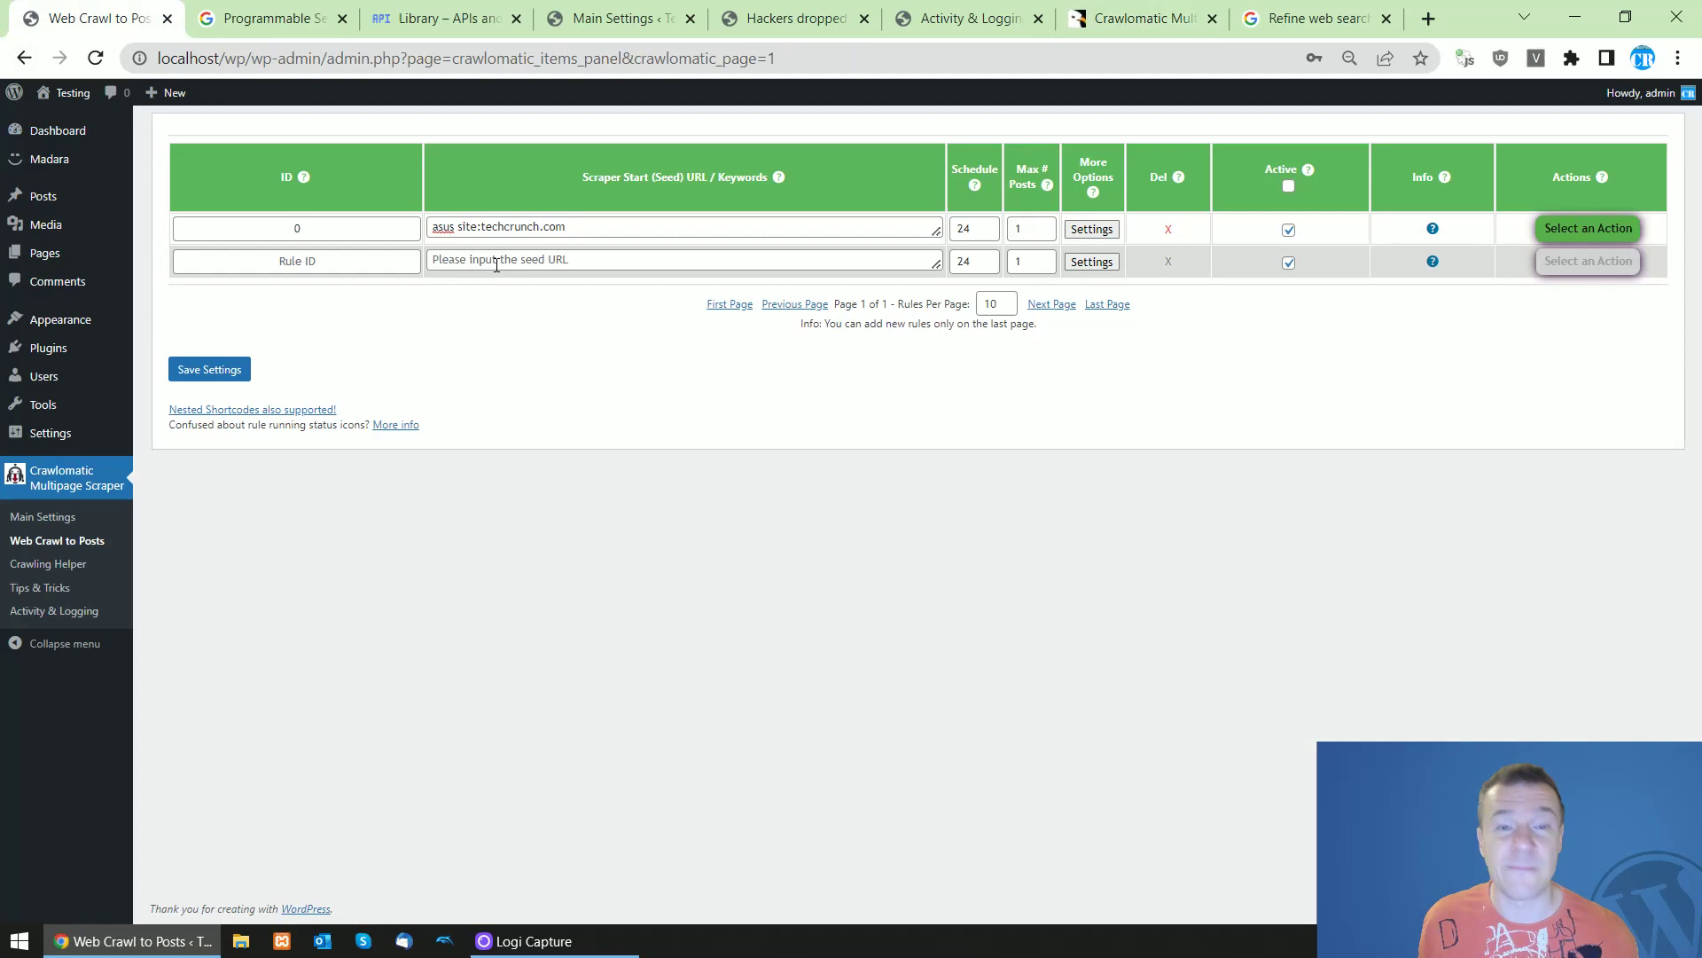